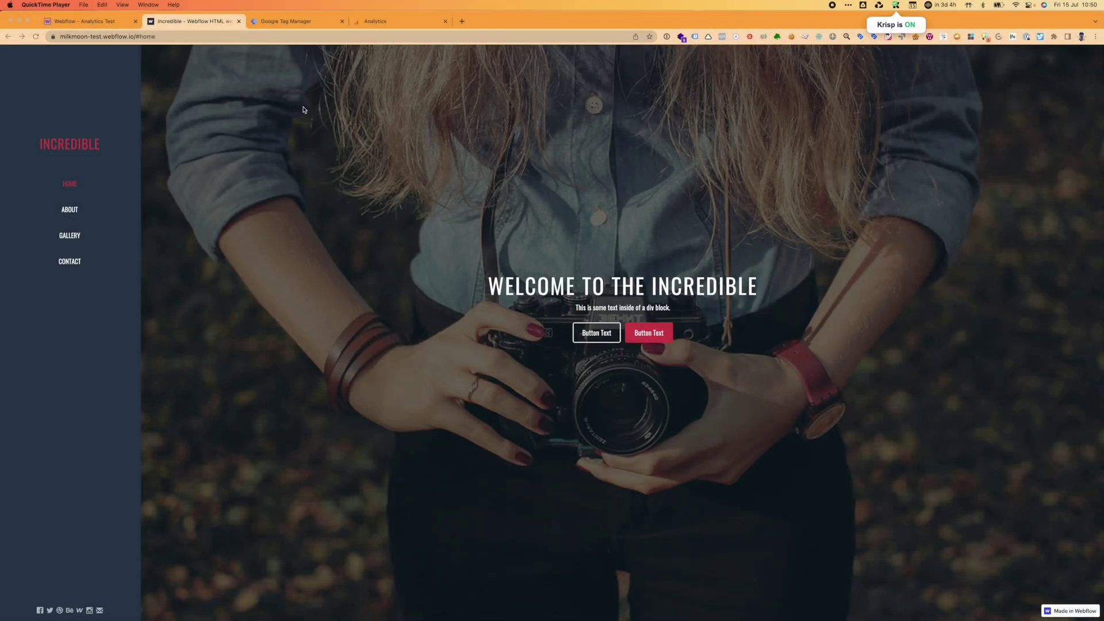
Check the live Webflow site's tags in Tag Assistant Legacy, then switch to the Analytics admin page.
left_click(775, 212)
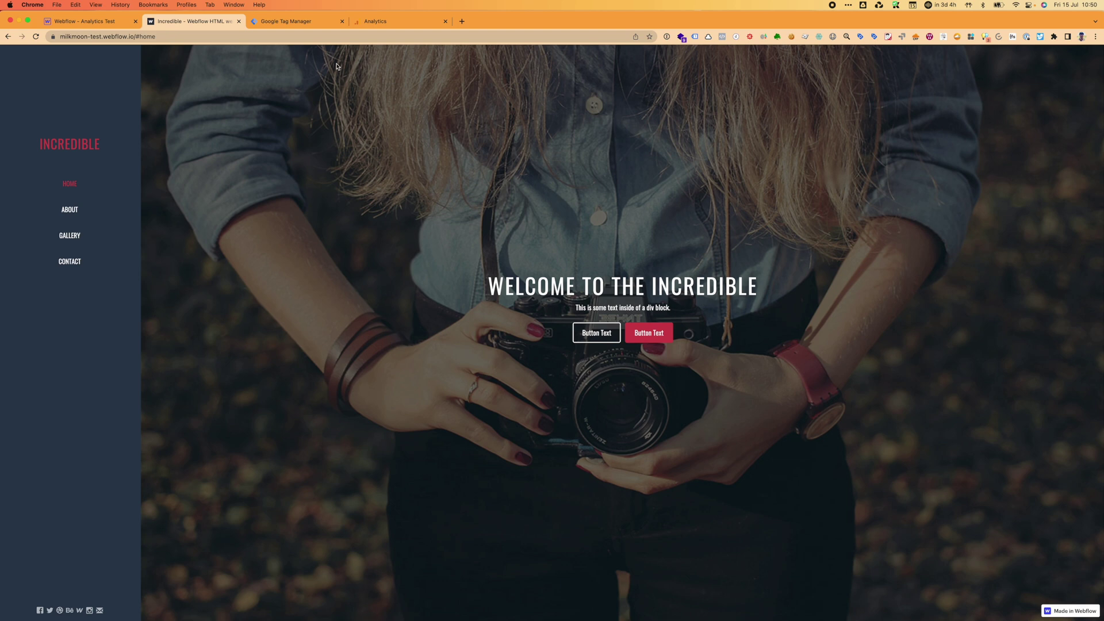
left_click(693, 39)
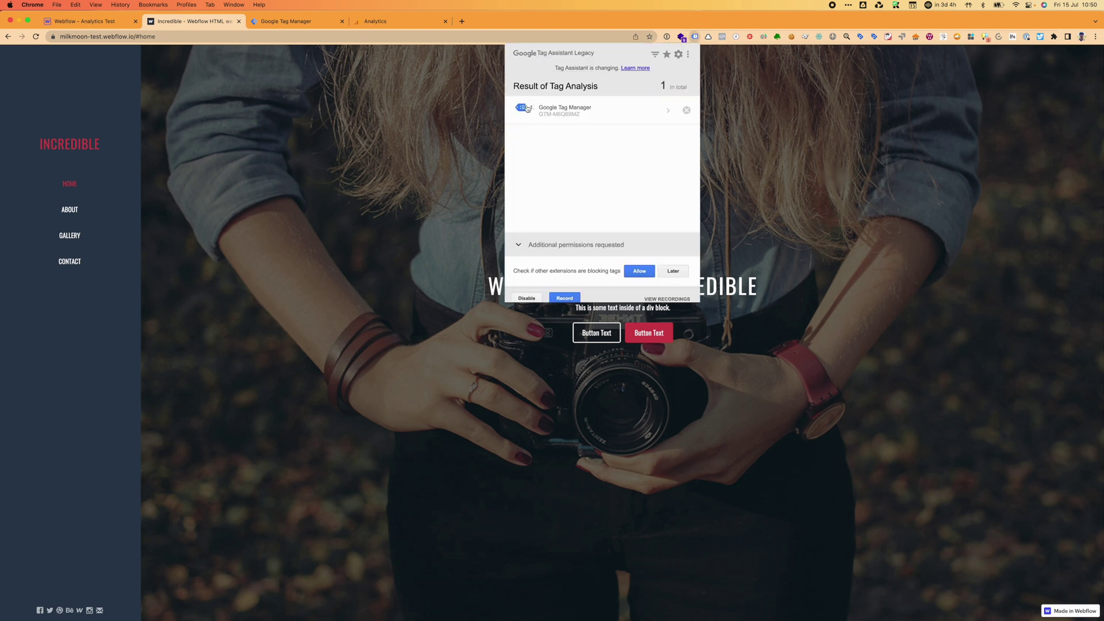
left_click(208, 139)
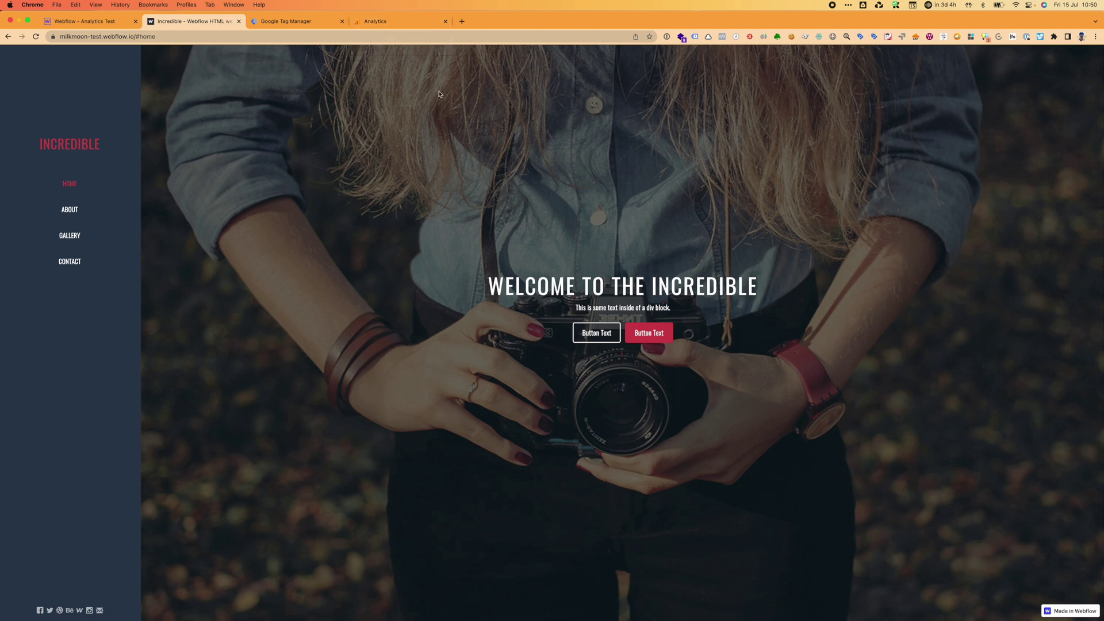
left_click(379, 25)
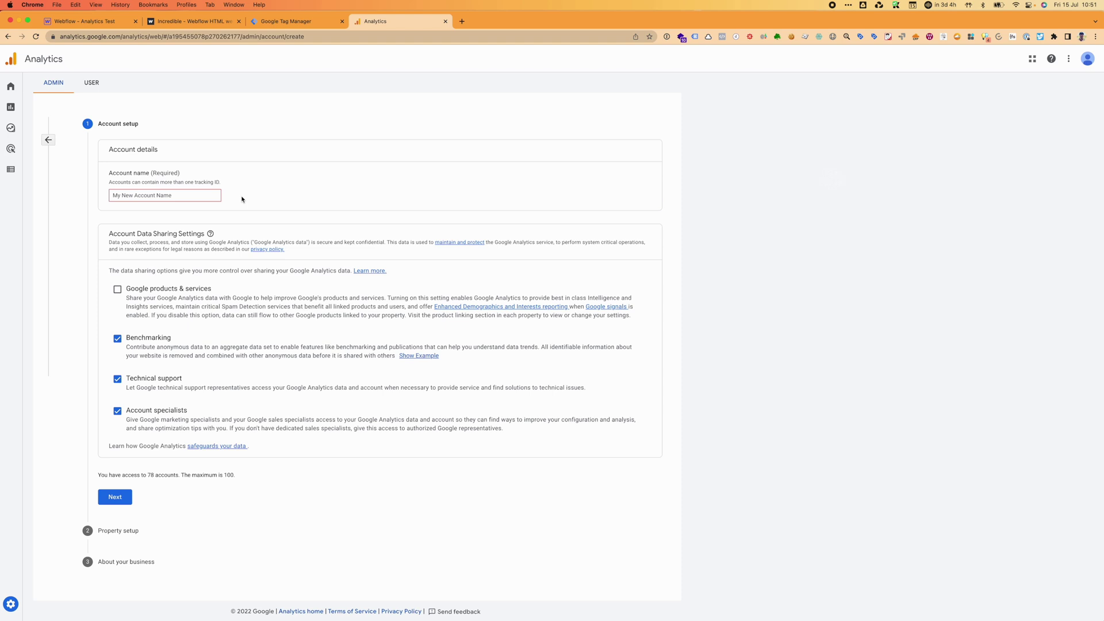
Enter 'Milk Moon Test Account' as the new Analytics account name.
left_click(216, 196)
type("M")
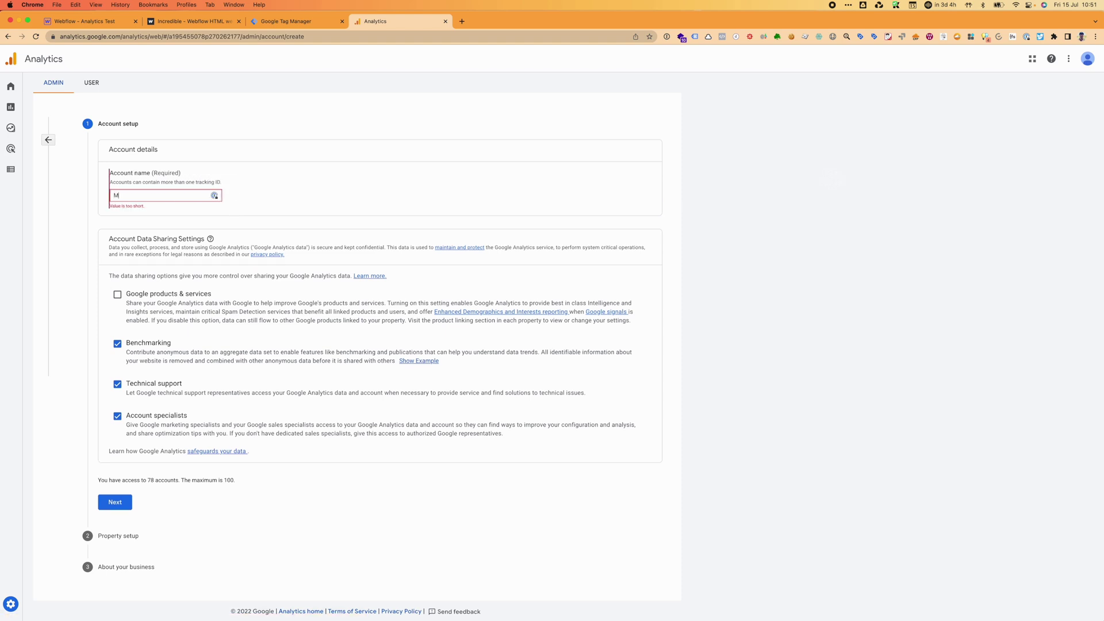
type("ilk Moon")
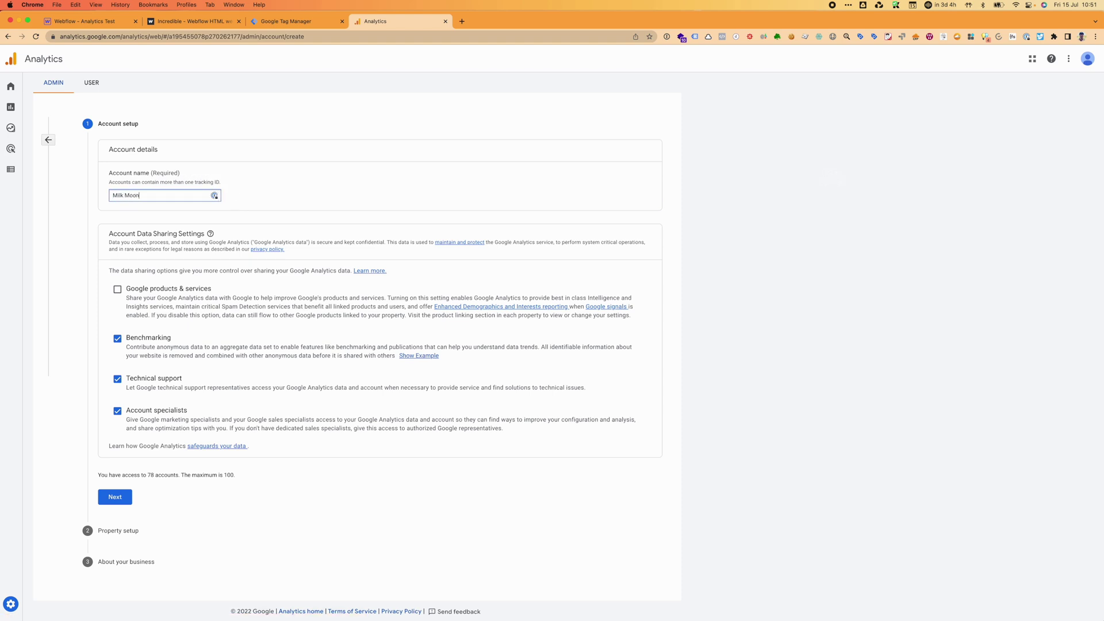
type(" Test Account")
Name the property 'Test Account' on the property setup step.
left_click(123, 495)
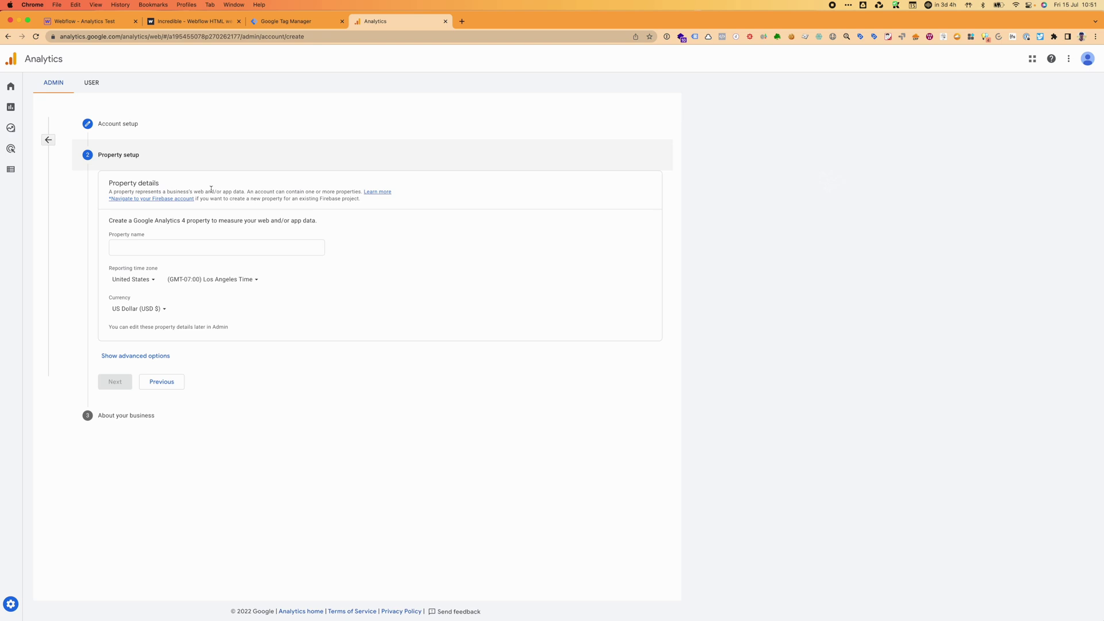
left_click(191, 250)
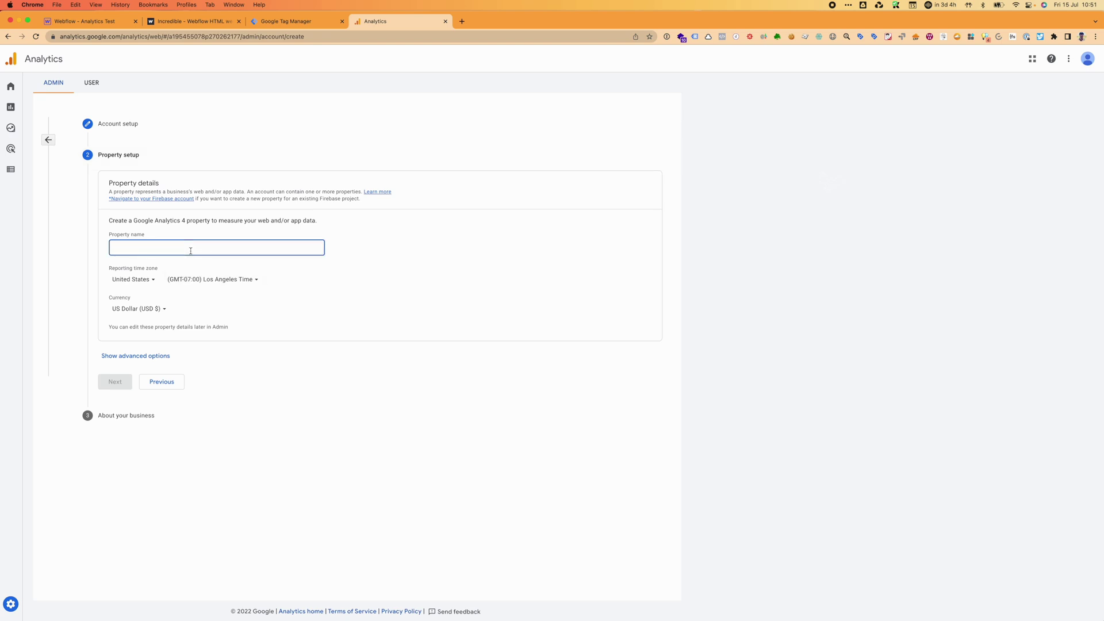
type("Test Account")
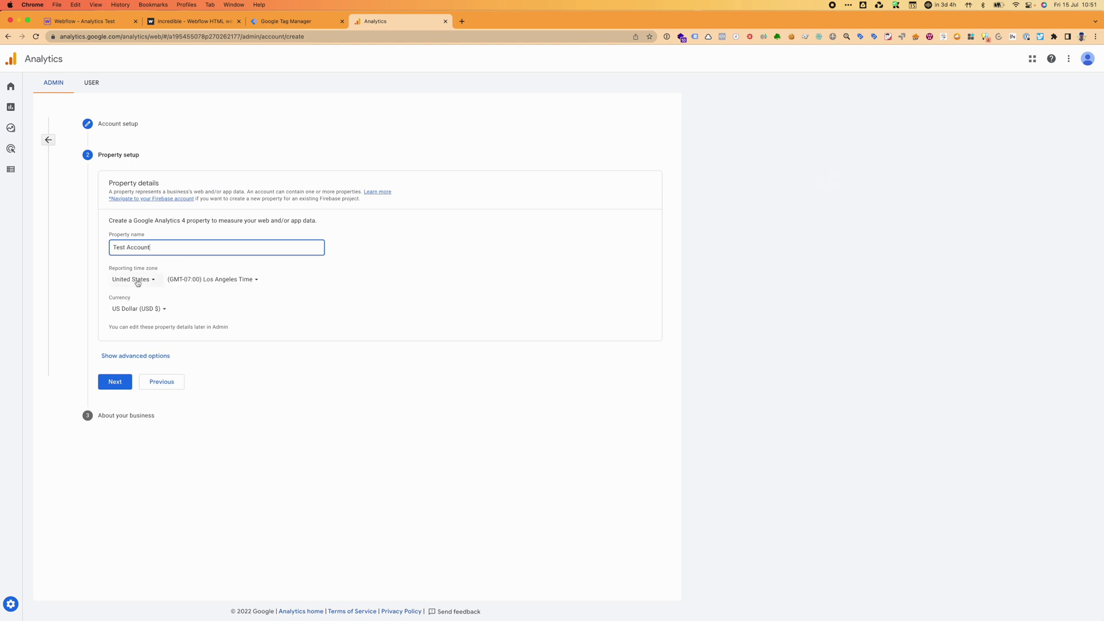
Set the reporting country to South Africa and the currency to South African Rand.
left_click(138, 280)
type("south")
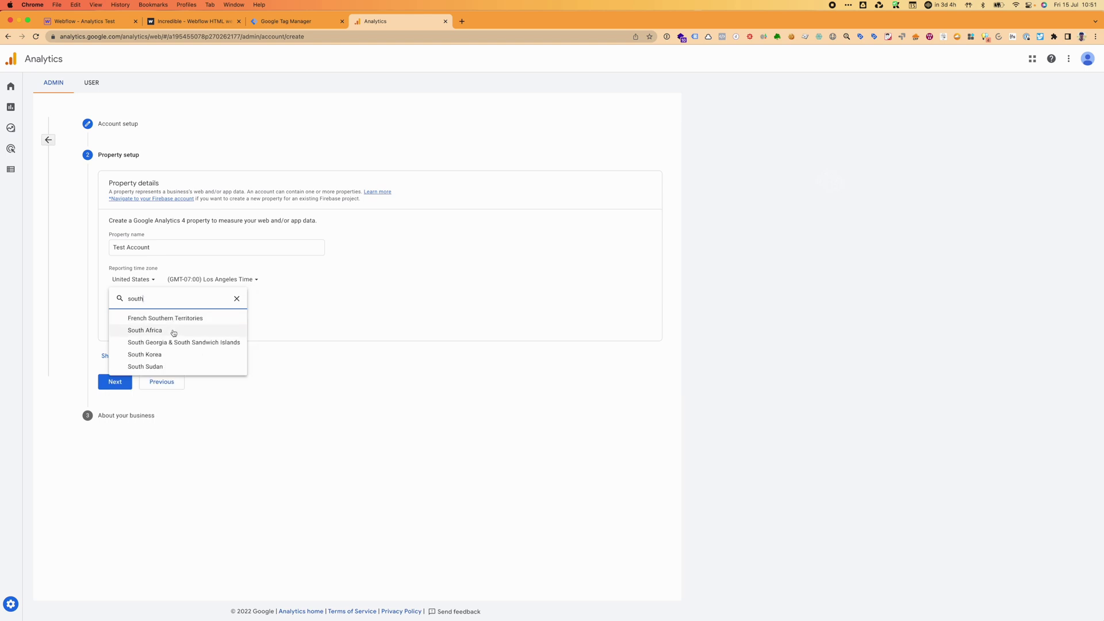
left_click(174, 332)
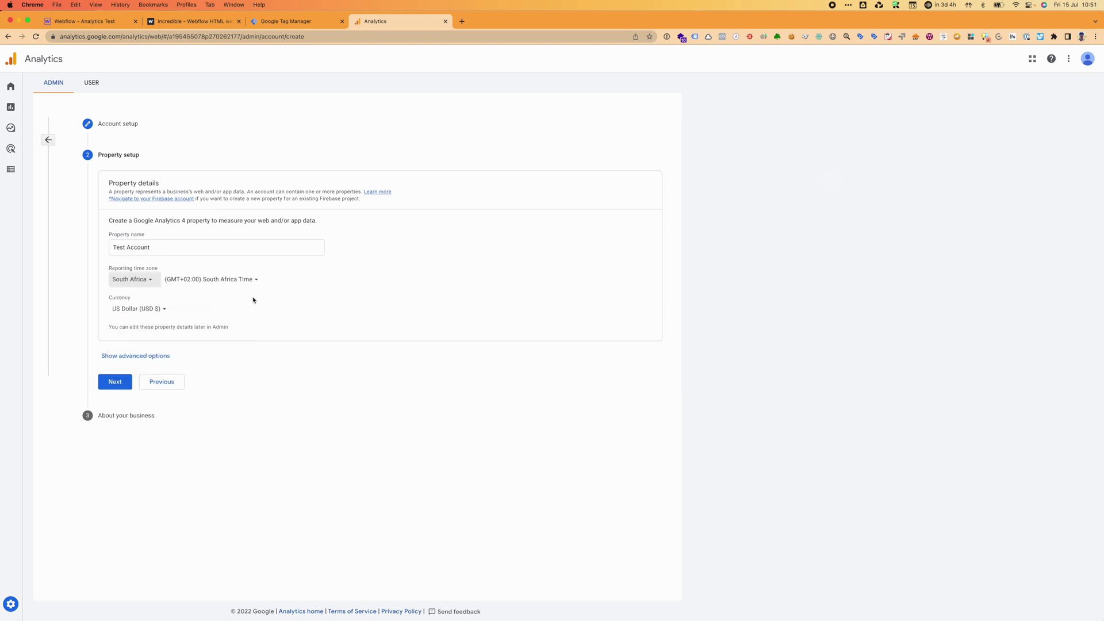
left_click(155, 312)
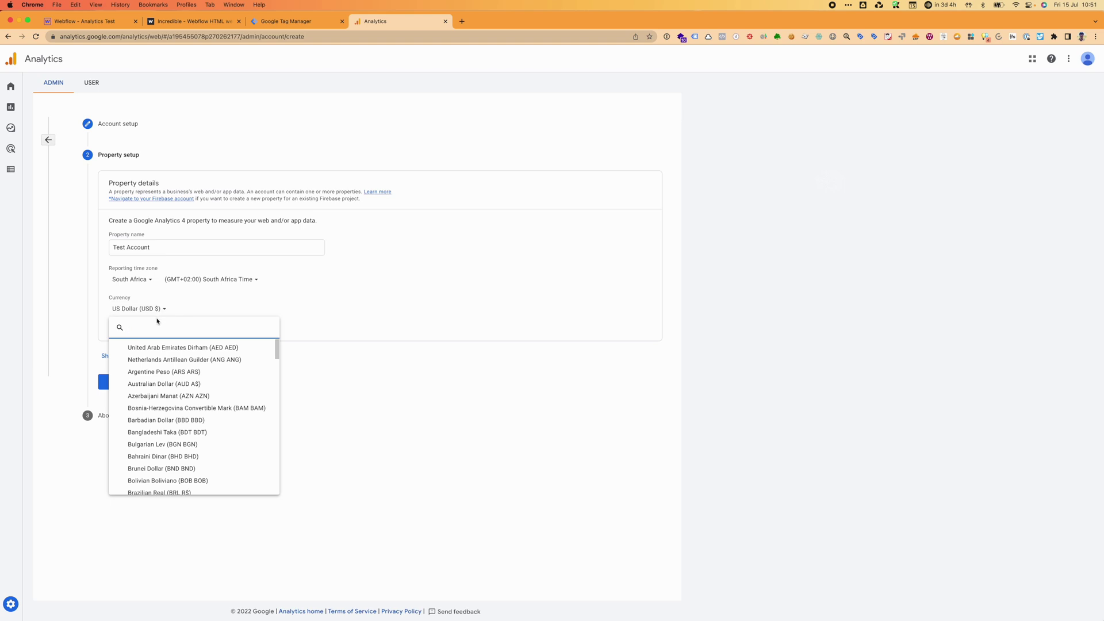
type("zar")
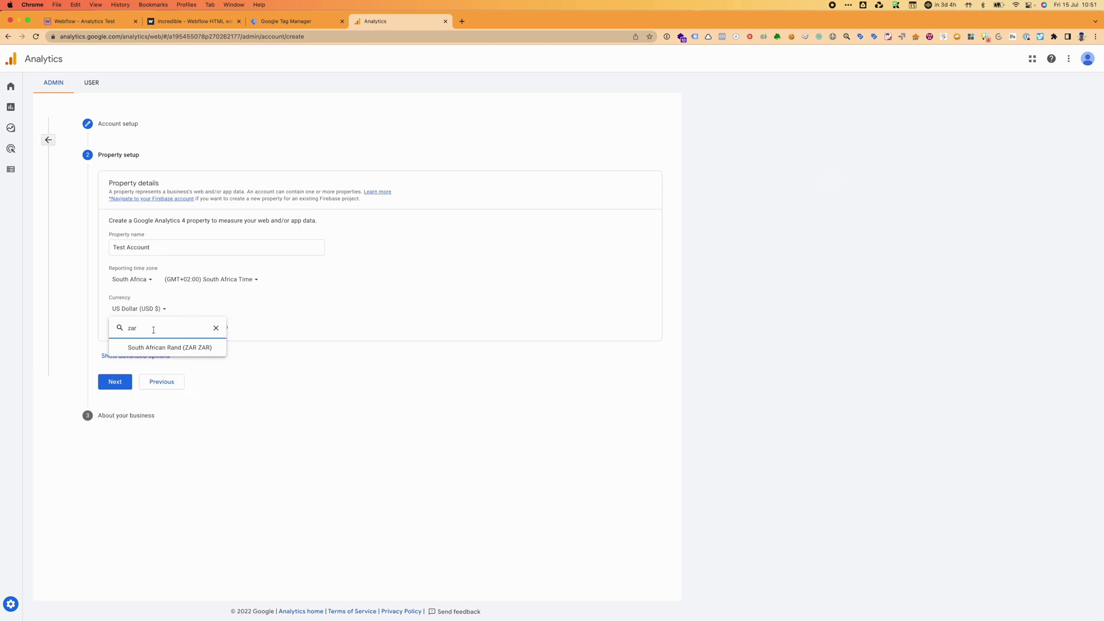
left_click(145, 348)
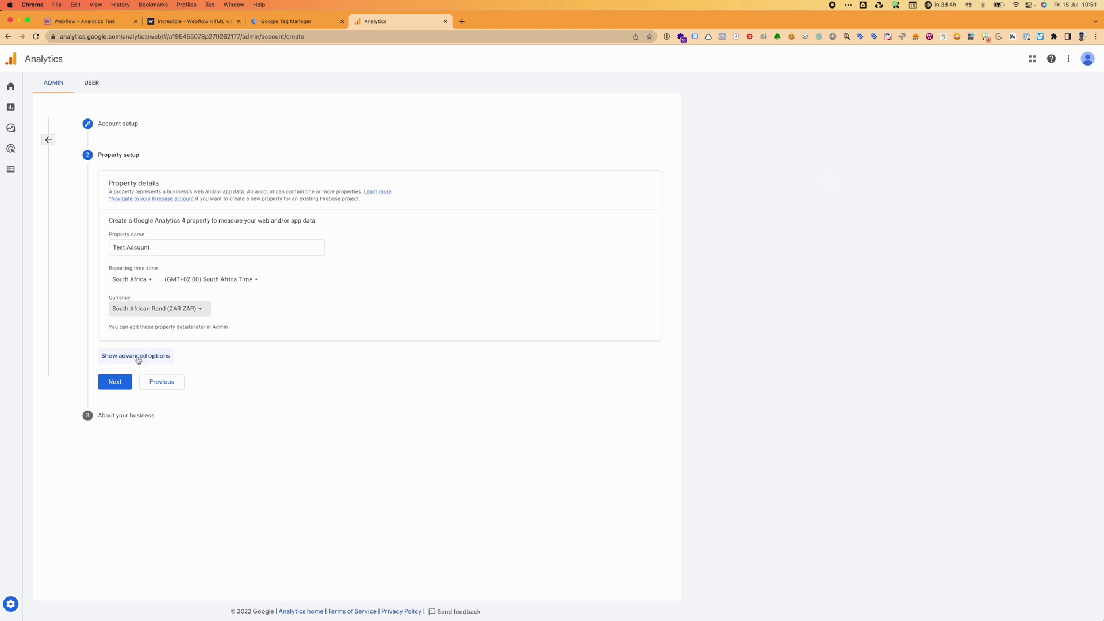
Enable creating a Universal Analytics property and highlight the July 1, 2023 shutdown warning.
left_click(138, 358)
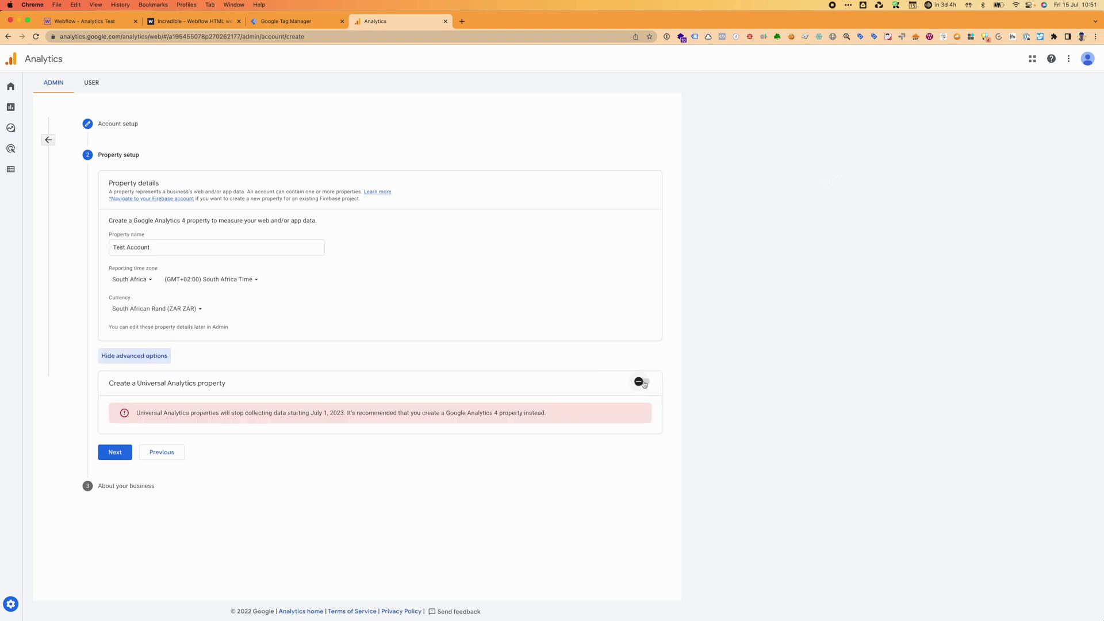
left_click(640, 383)
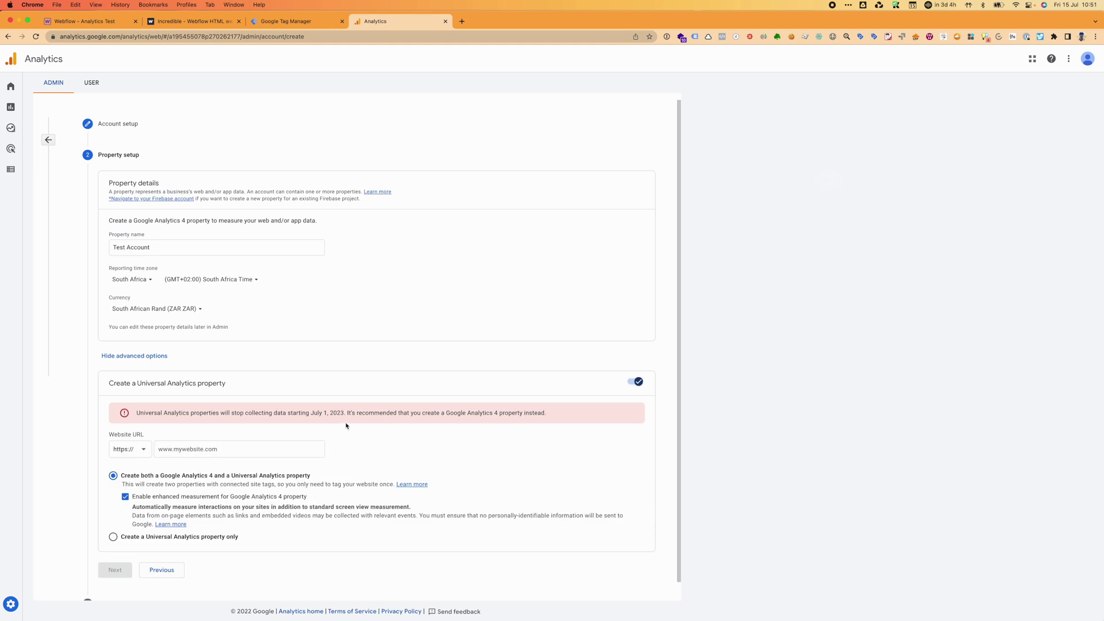
left_click_drag(344, 413, 303, 414)
left_click(419, 422)
left_click_drag(345, 413, 241, 410)
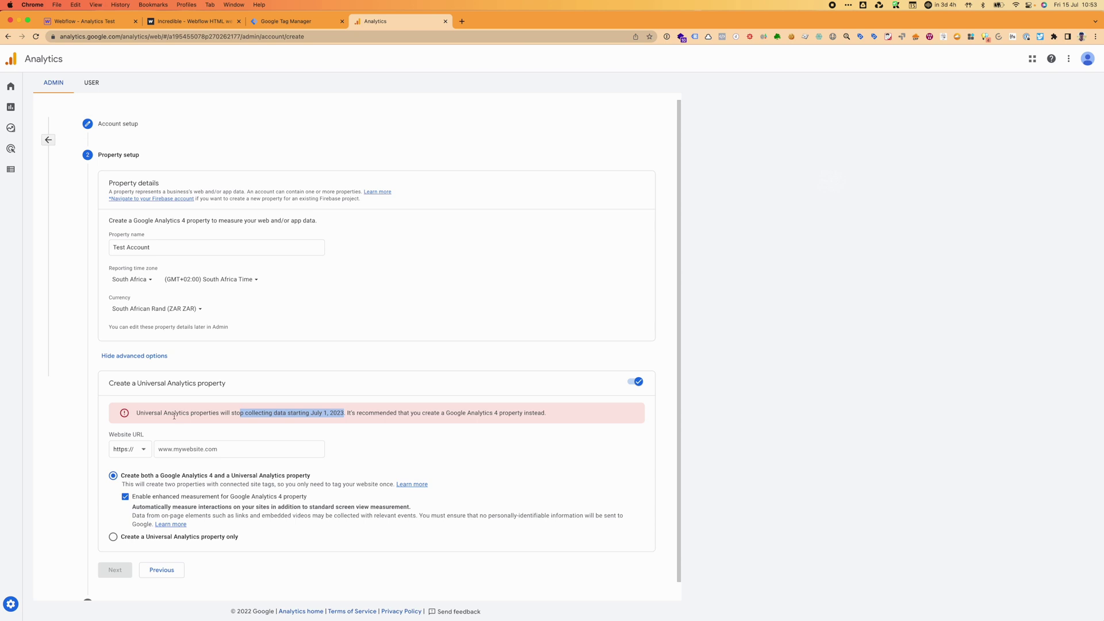
left_click(240, 85)
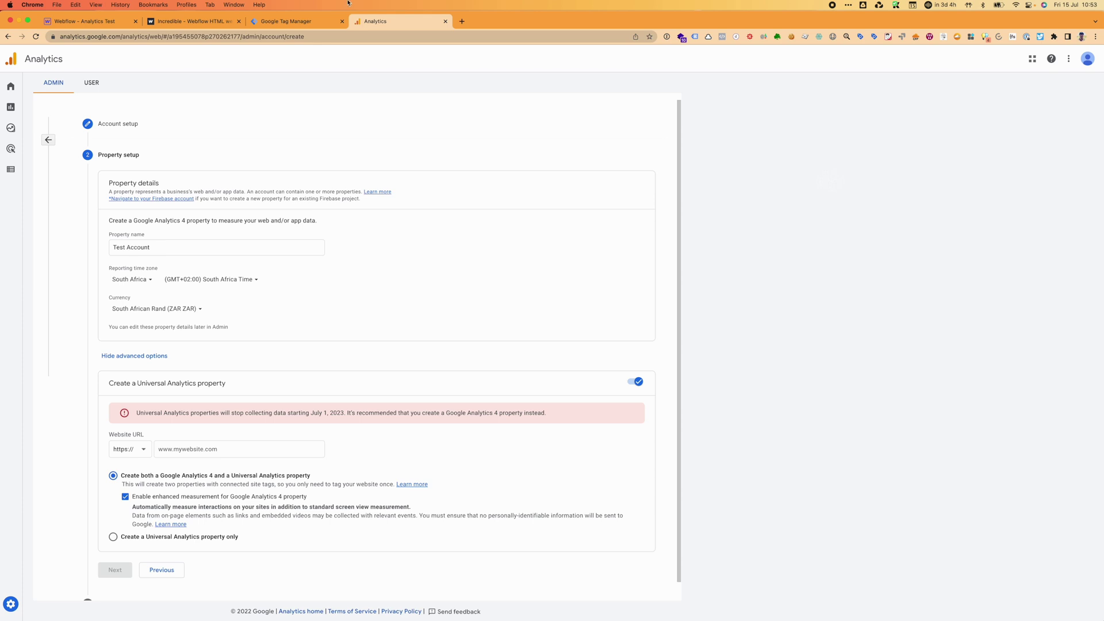
left_click(202, 23)
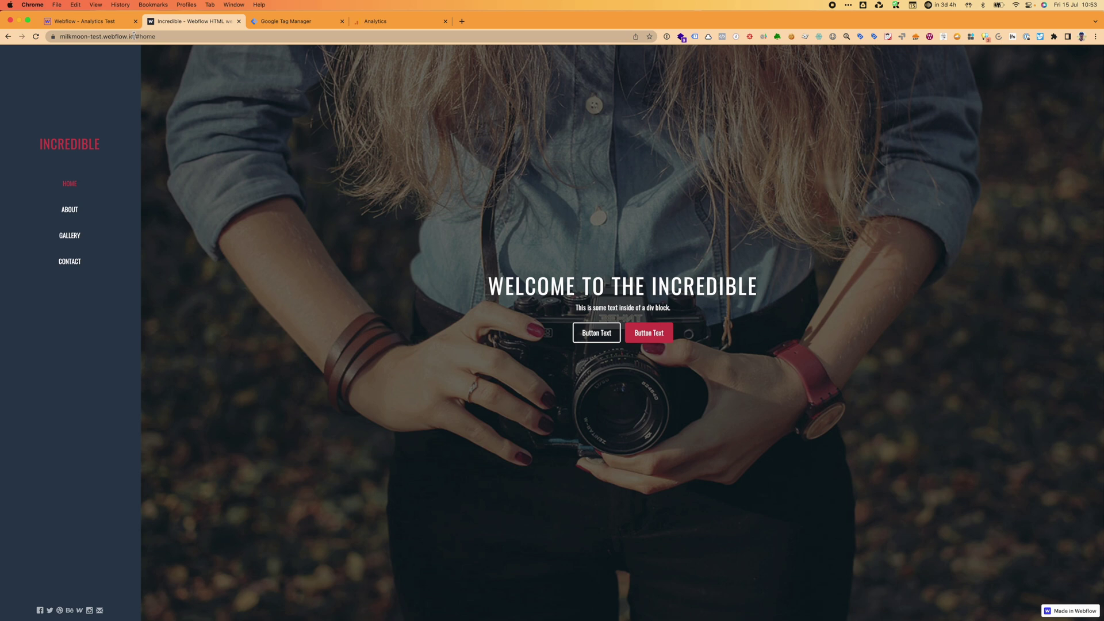
left_click_drag(134, 35, 52, 38)
key("super+c")
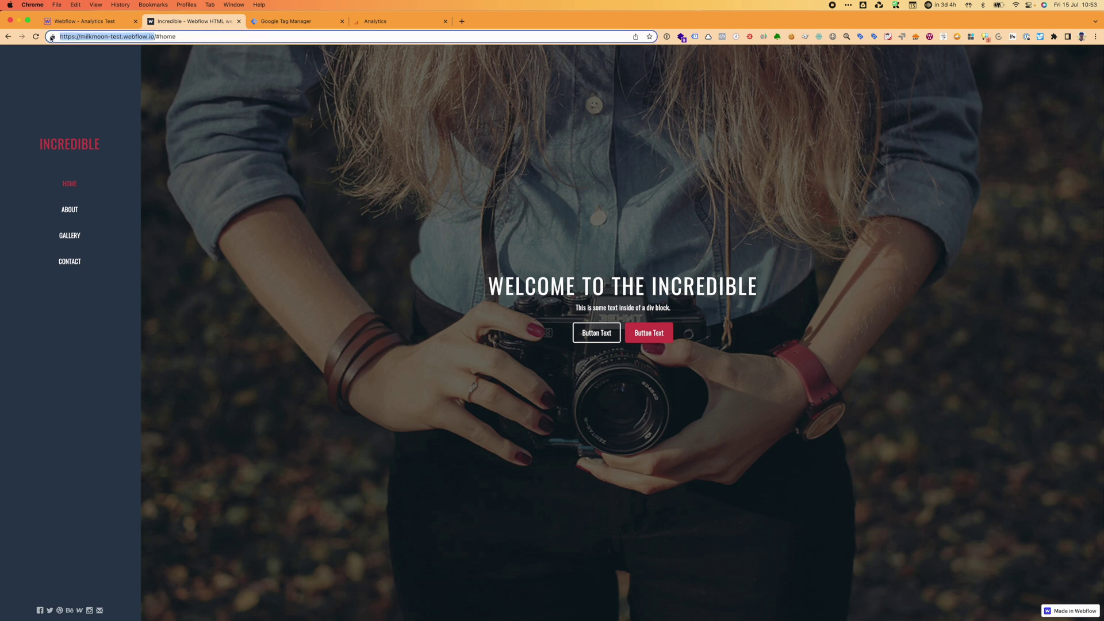
left_click(303, 23)
left_click(388, 23)
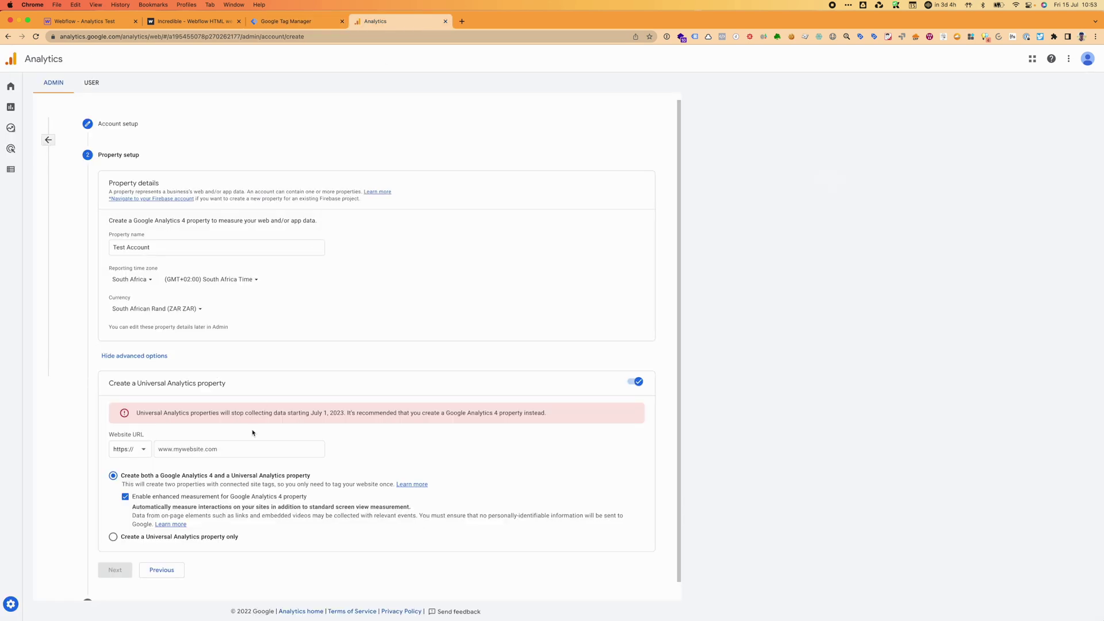
left_click(230, 449)
key("super+v")
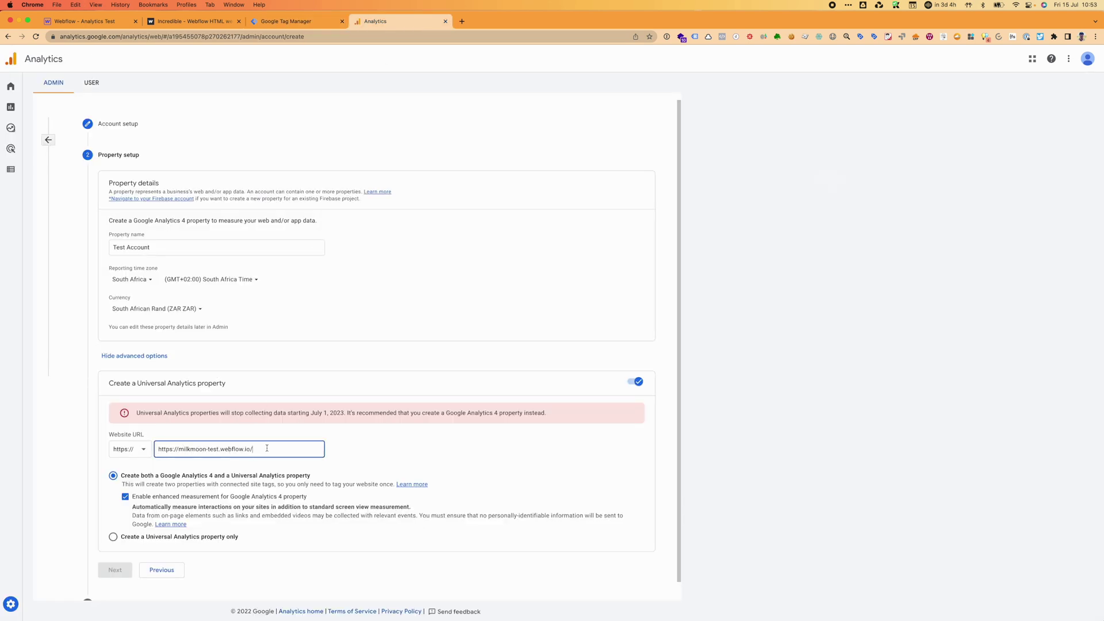
left_click_drag(178, 450, 158, 450)
key("BackSpace")
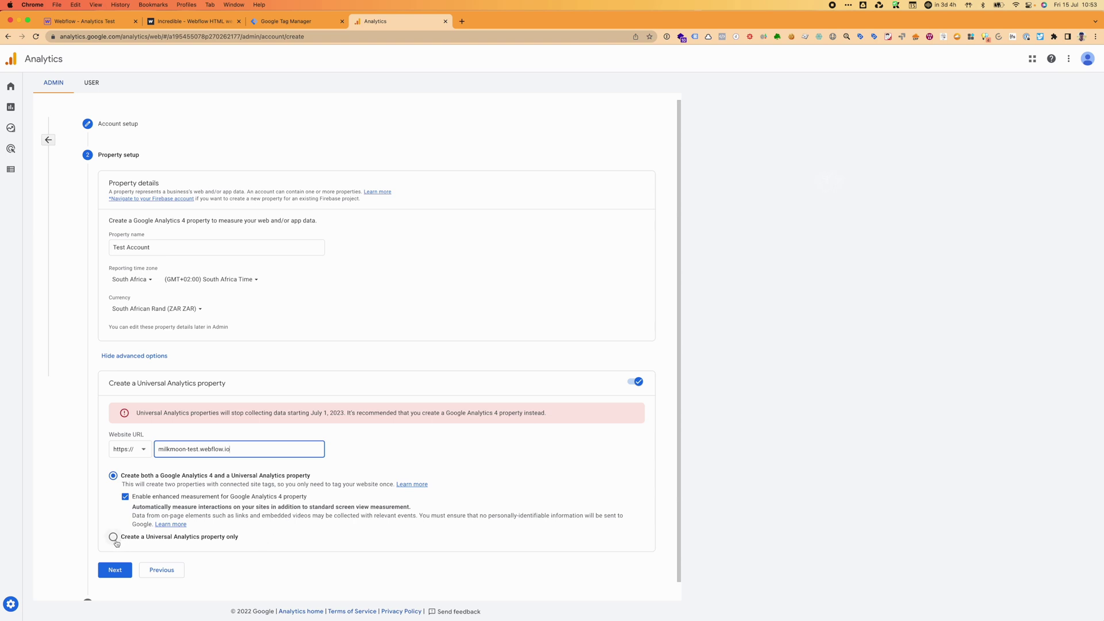
Set business size to Small and tick engagement, site experience, cross-device, ad cost and conversion goals.
left_click(115, 570)
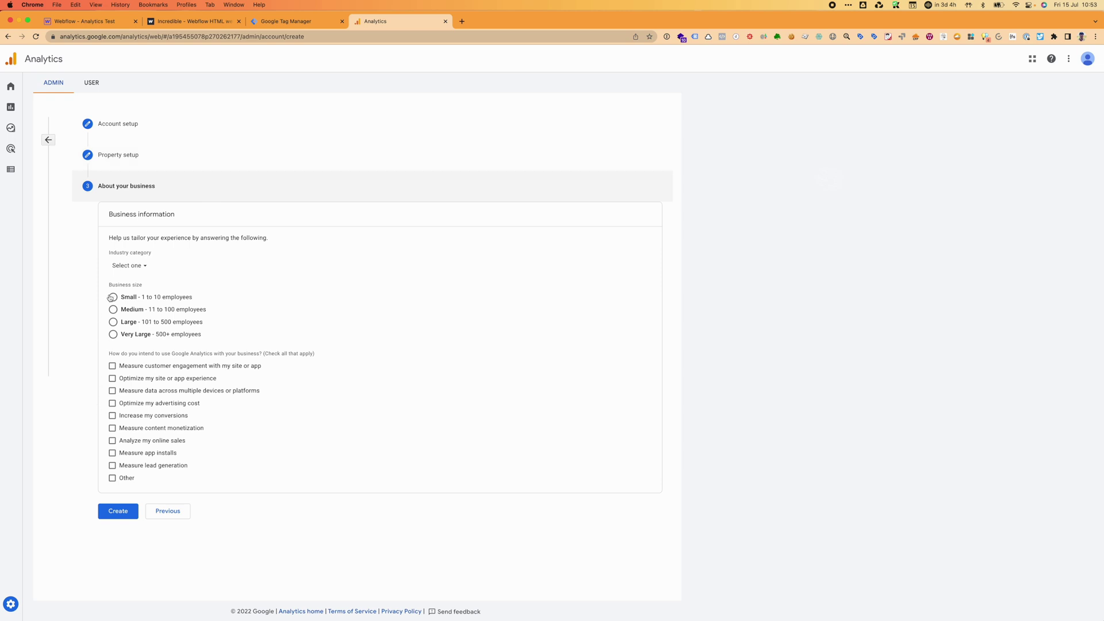
left_click(113, 298)
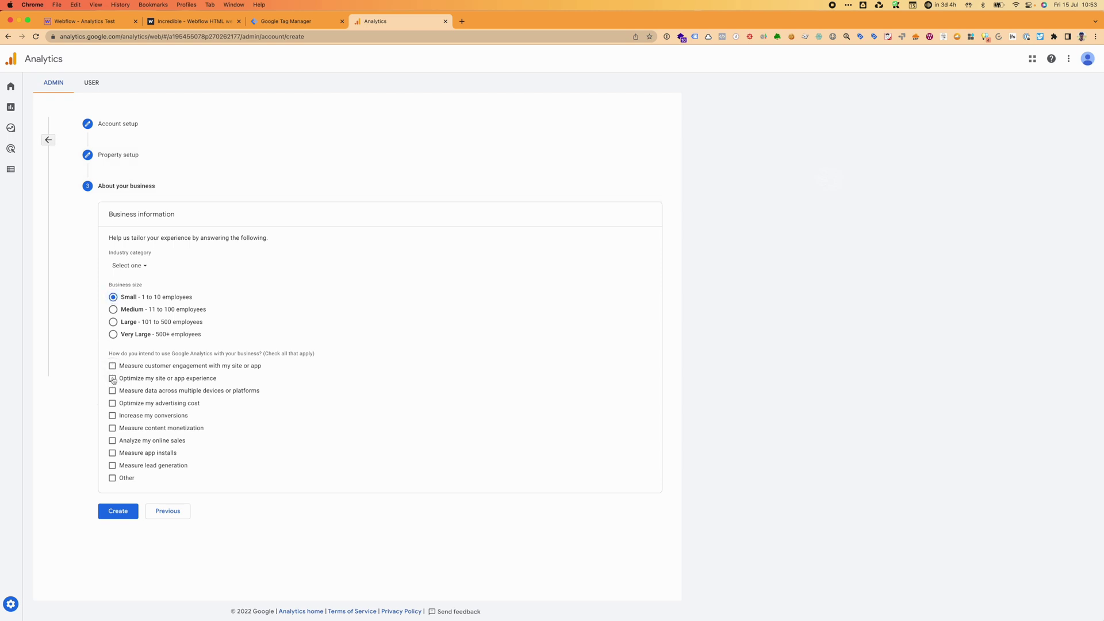
left_click(113, 366)
left_click(113, 379)
left_click(112, 391)
left_click(112, 403)
left_click(113, 416)
Tick monetization, online sales, app installs and lead generation goals, leave Other unticked, and create the account.
left_click(113, 429)
left_click(113, 441)
left_click(113, 453)
left_click(112, 466)
left_click(113, 478)
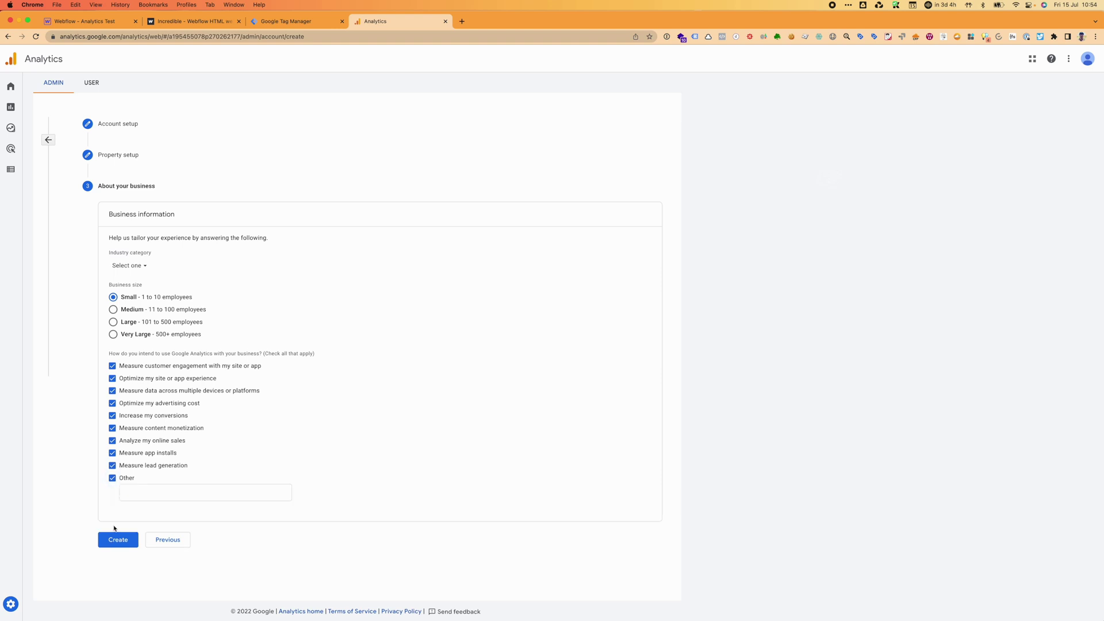
left_click(114, 479)
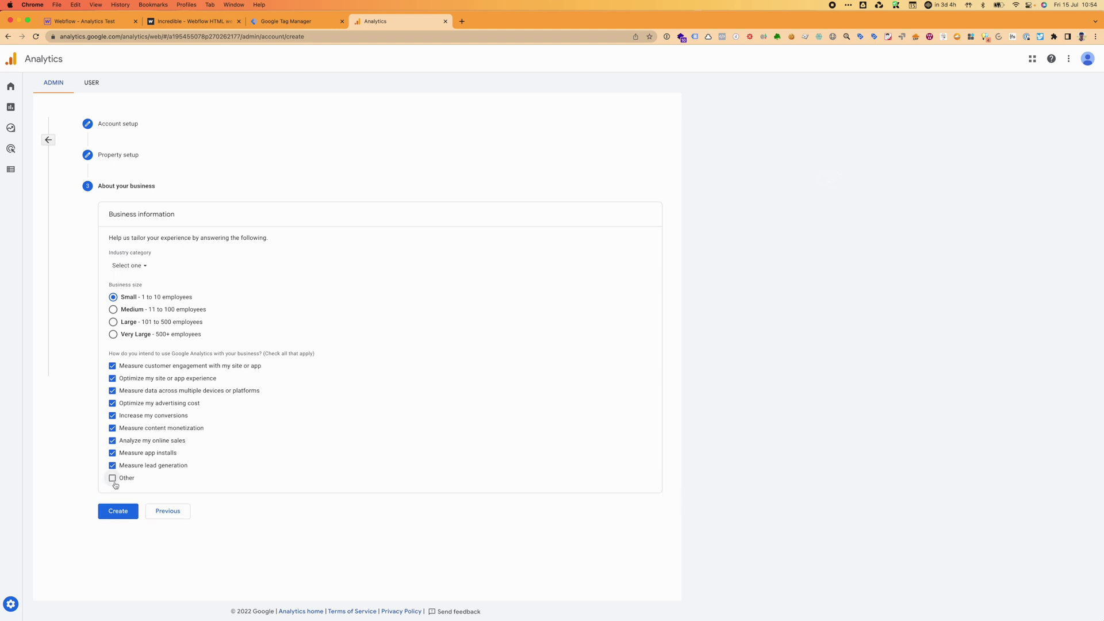
left_click(121, 511)
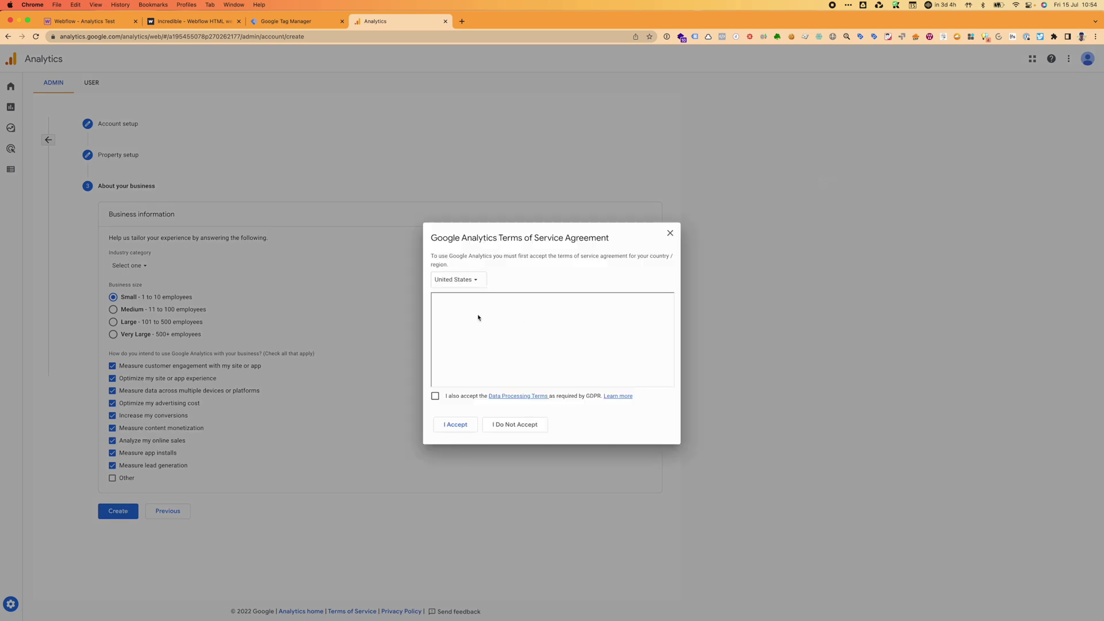
Accept the GDPR Data Processing Terms and the Analytics terms of service.
left_click(436, 396)
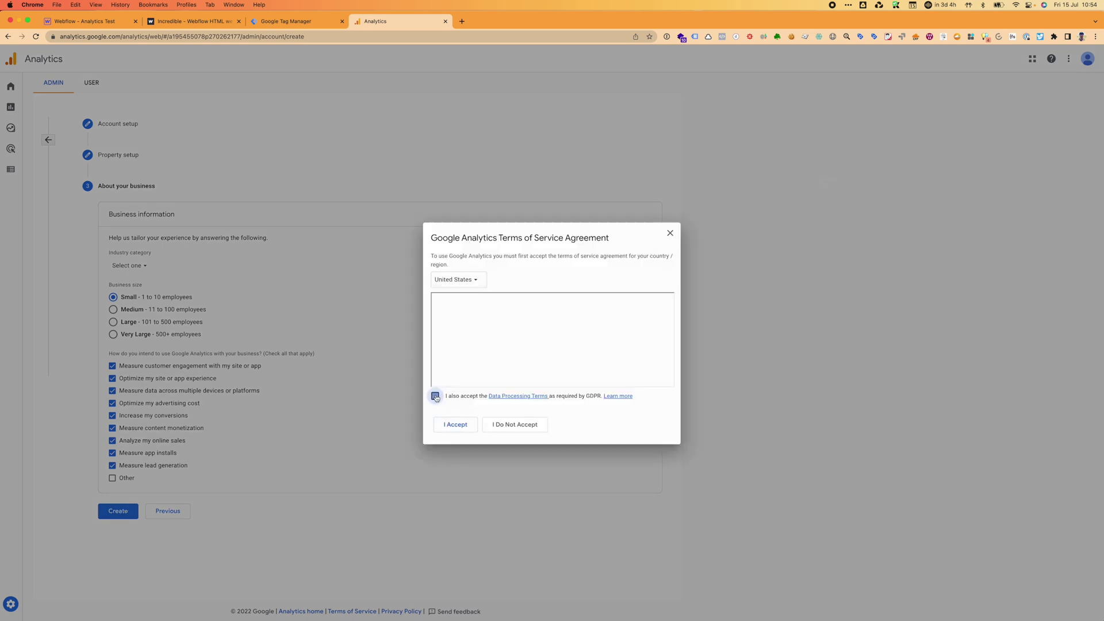
left_click(460, 432)
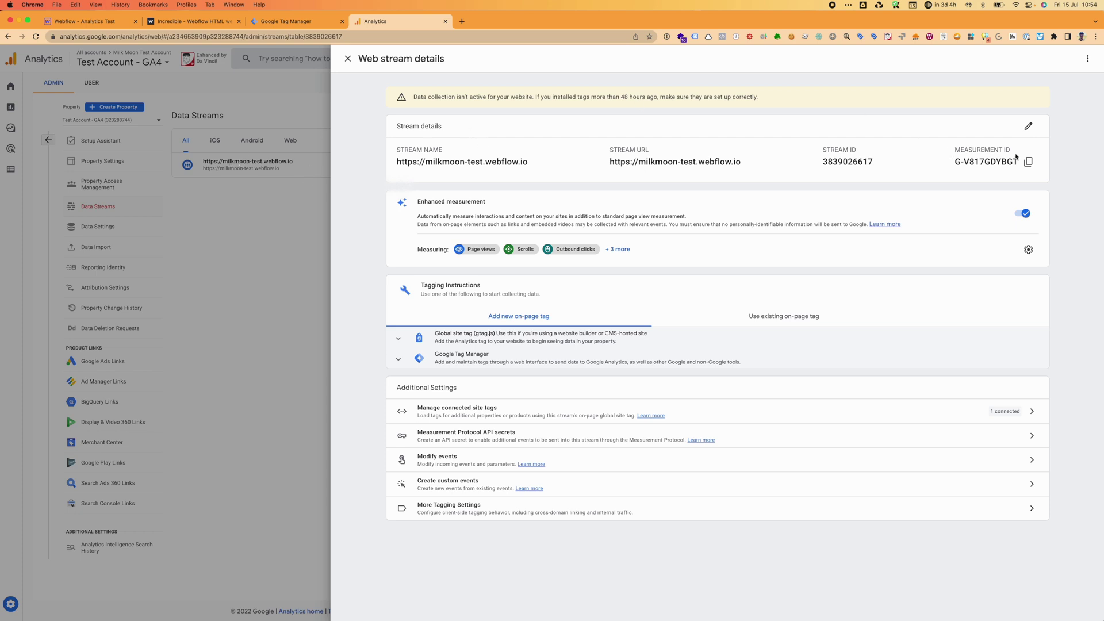
Review and save the enhanced measurement page view and site search settings, then copy the Measurement ID.
left_click(1029, 249)
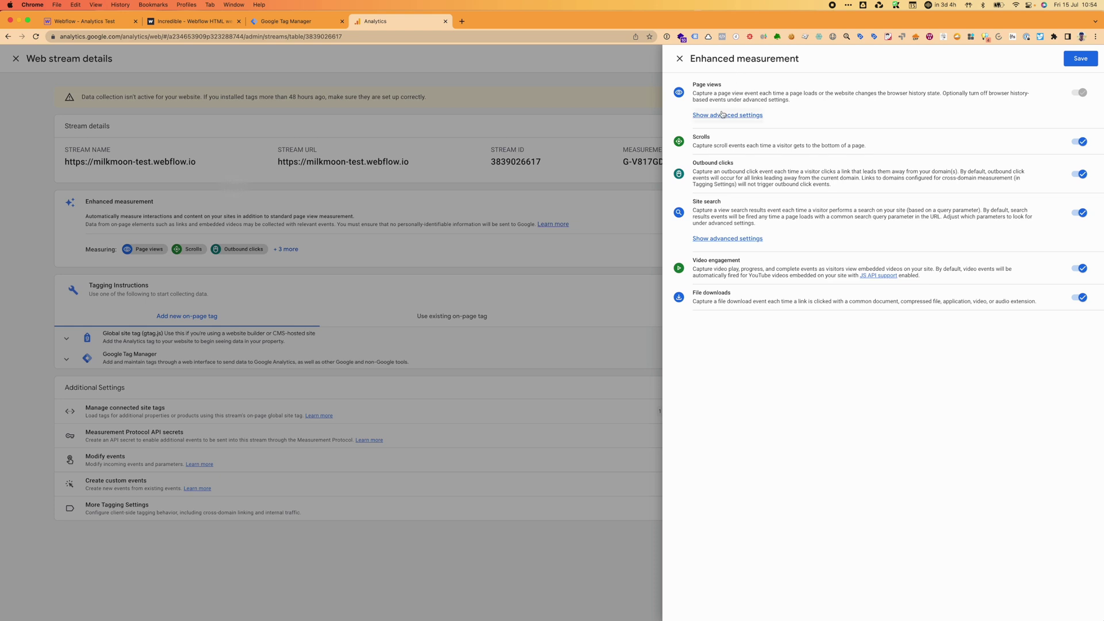
left_click(719, 118)
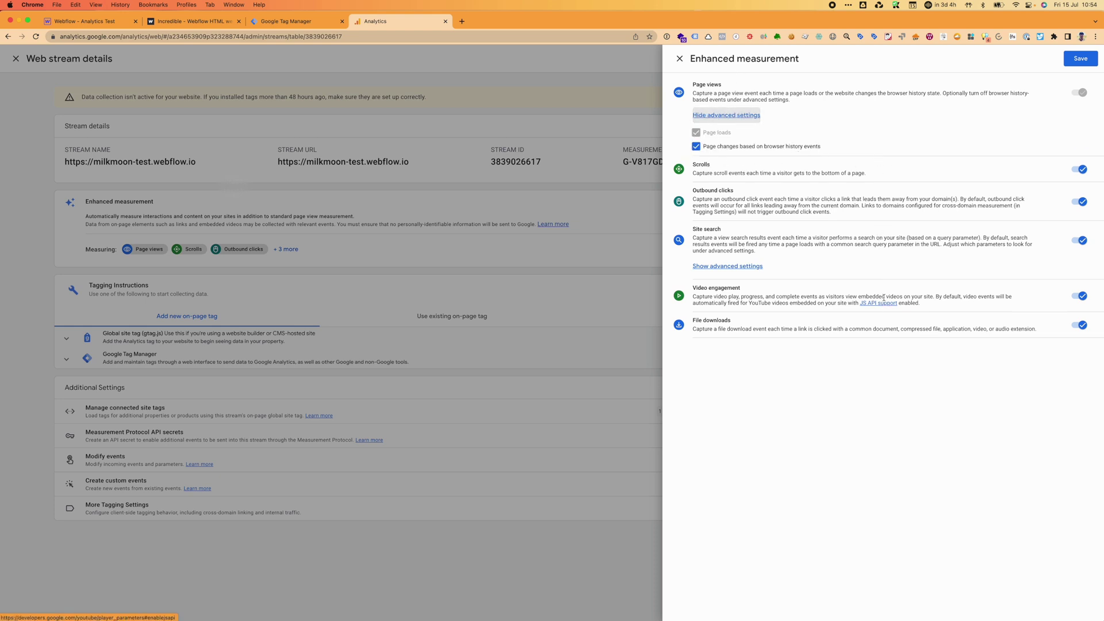
left_click(723, 269)
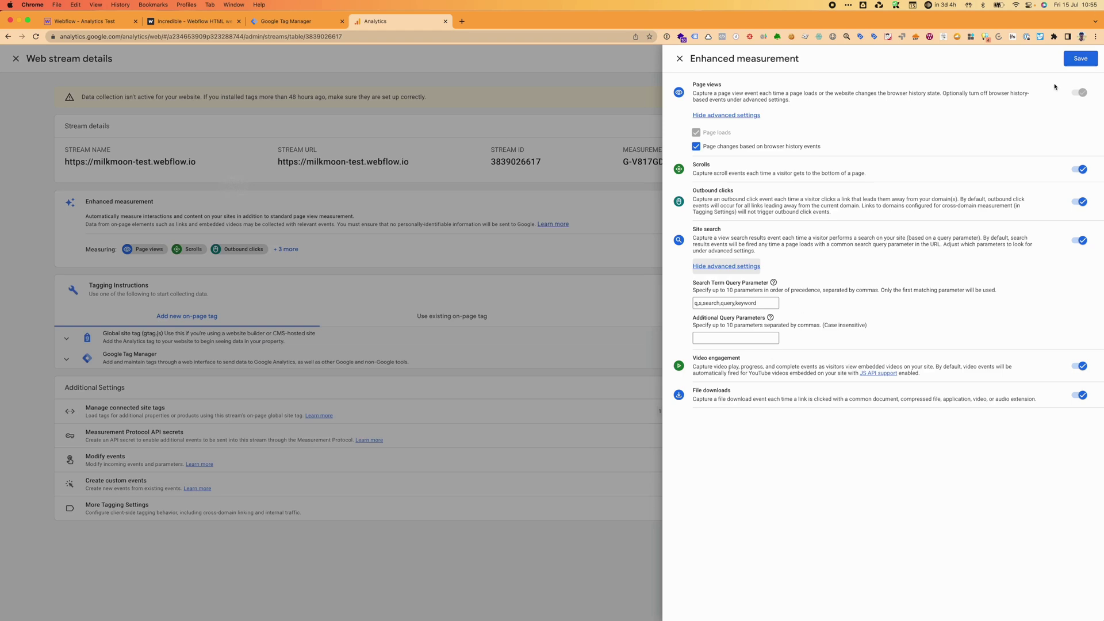
left_click(1070, 63)
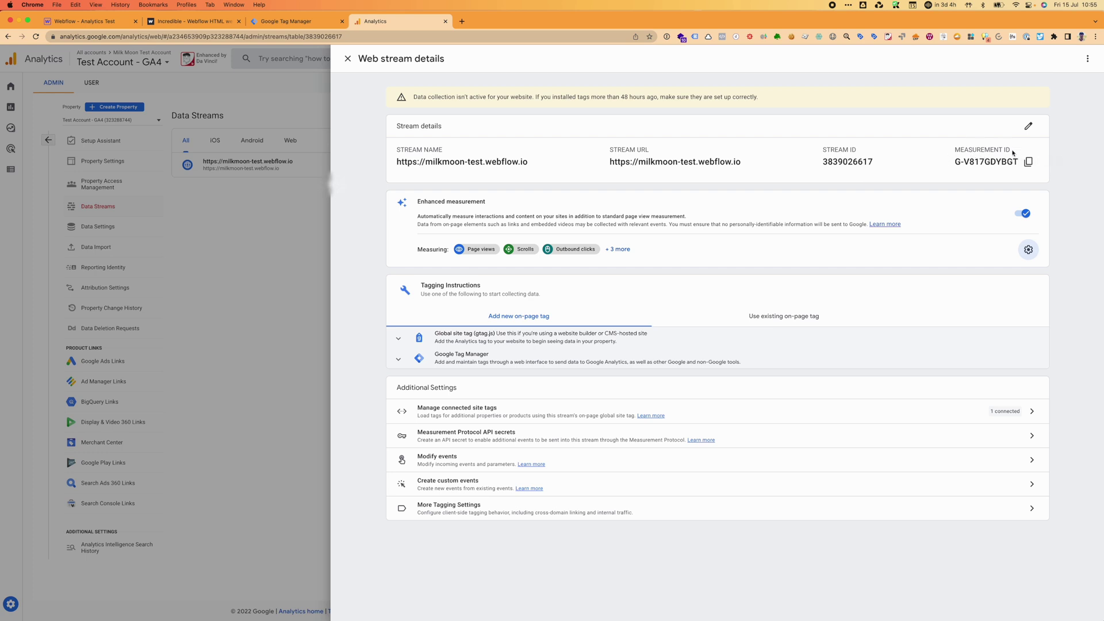
left_click(1029, 162)
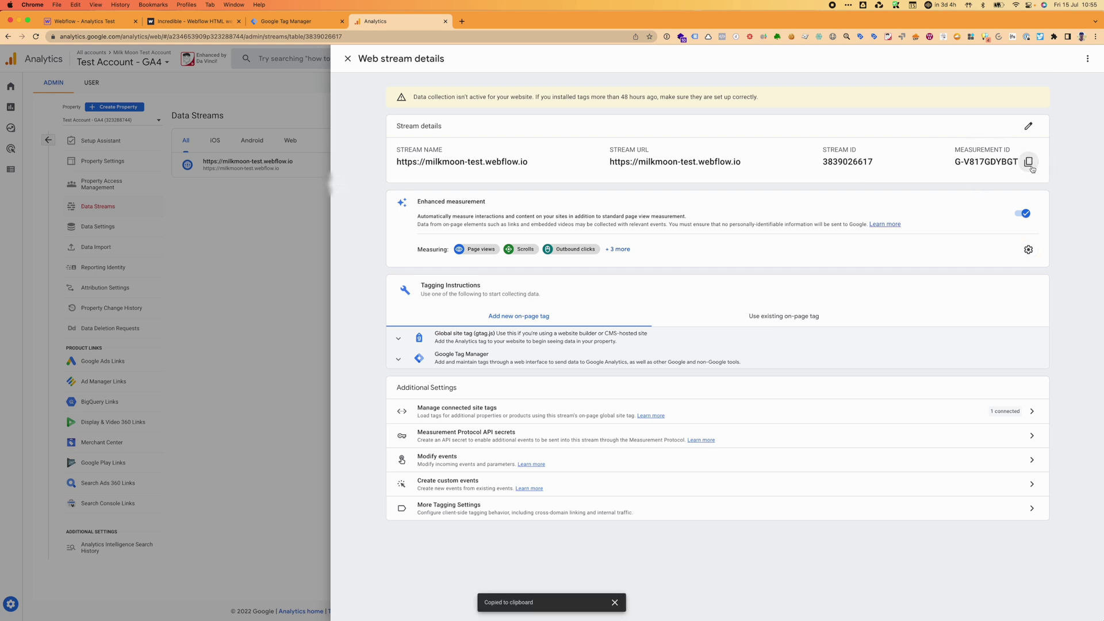
Create a new tag in the Tag Manager workspace named 'GA4 Config Tag'.
left_click(294, 22)
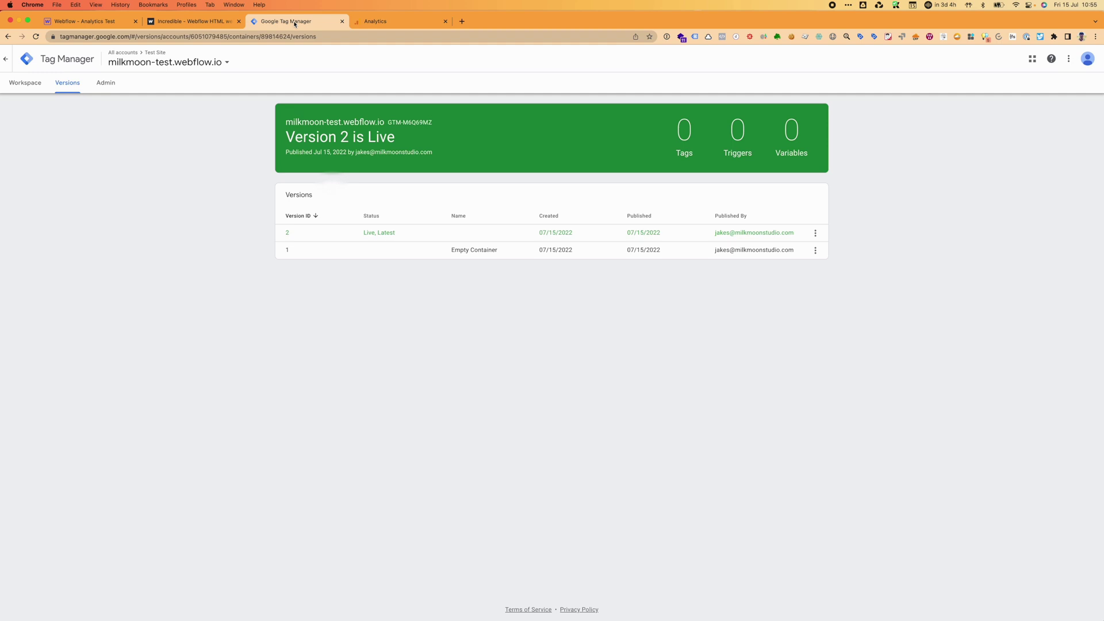
left_click(25, 83)
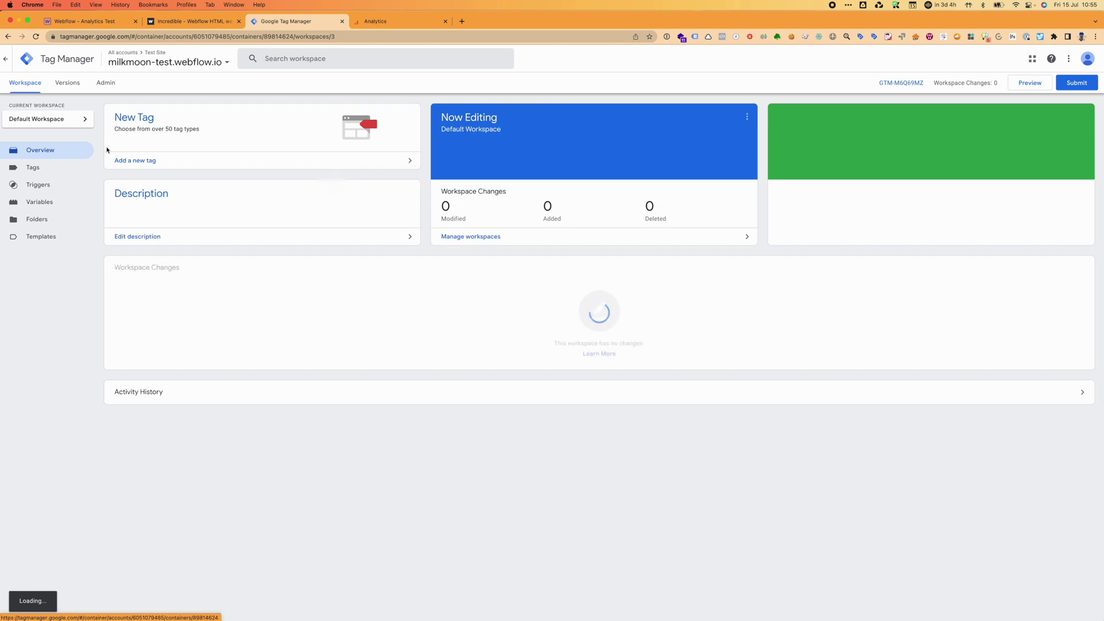
left_click(32, 168)
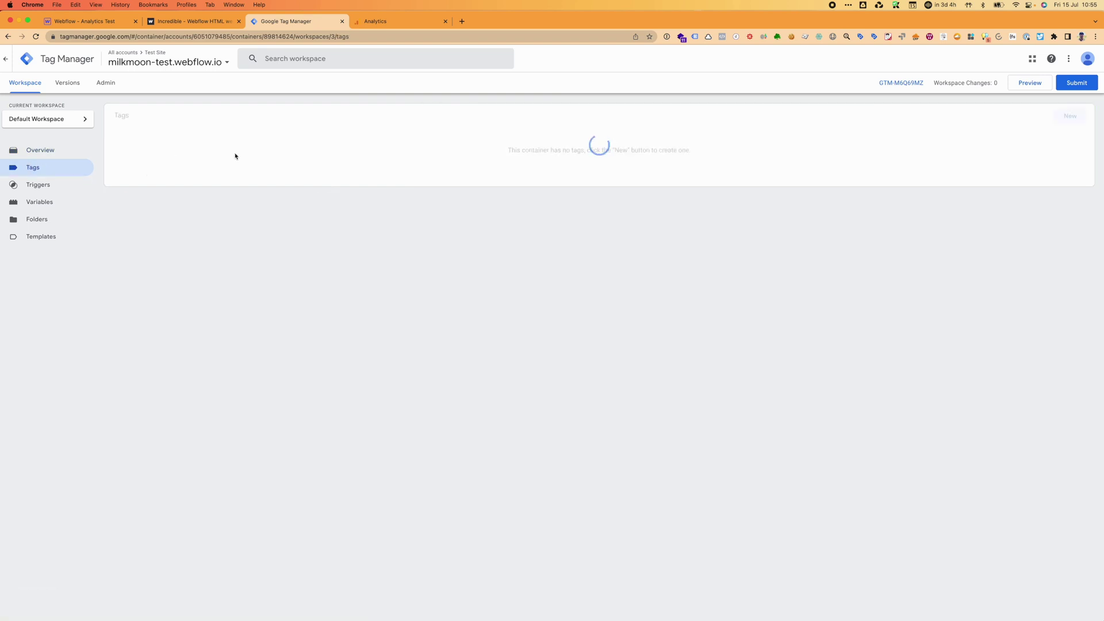
left_click(1078, 116)
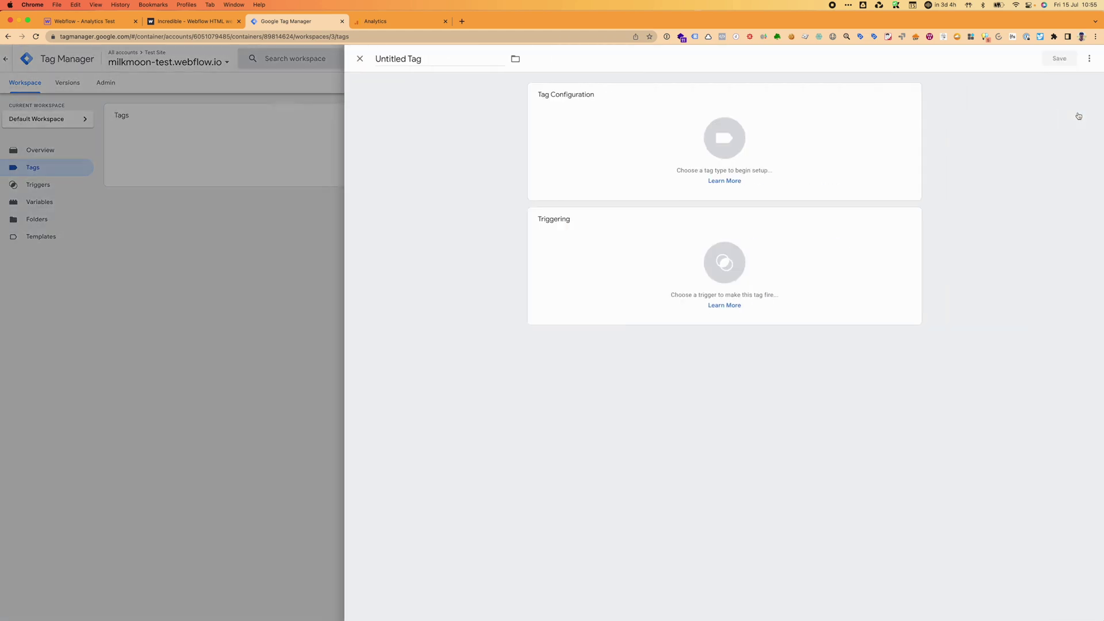
left_click(440, 58)
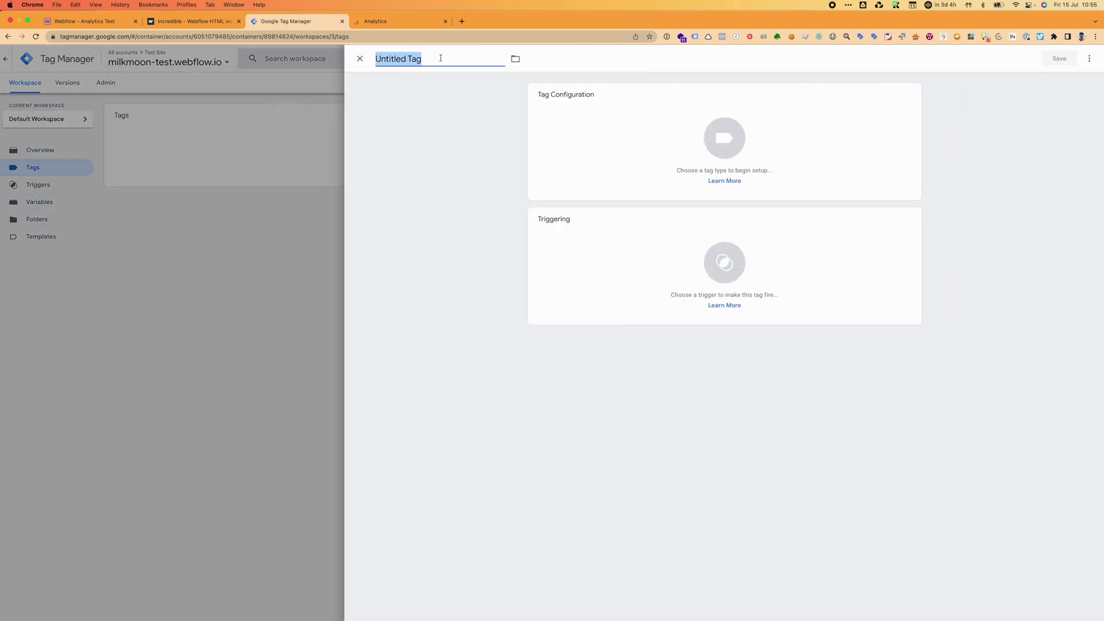
type("GA4 Conbfig")
key("BackSpace")
key("BackSpace")
key("BackSpace")
type("fig Tag")
Make it a Google Analytics: GA4 Configuration tag with the copied Measurement ID.
left_click(690, 141)
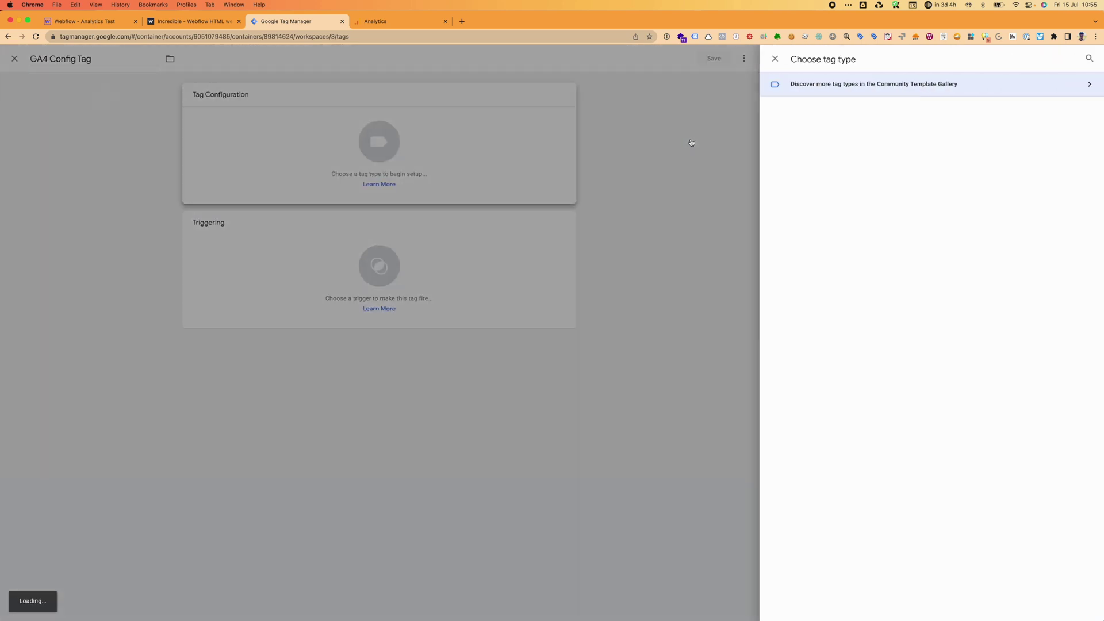
left_click(681, 140)
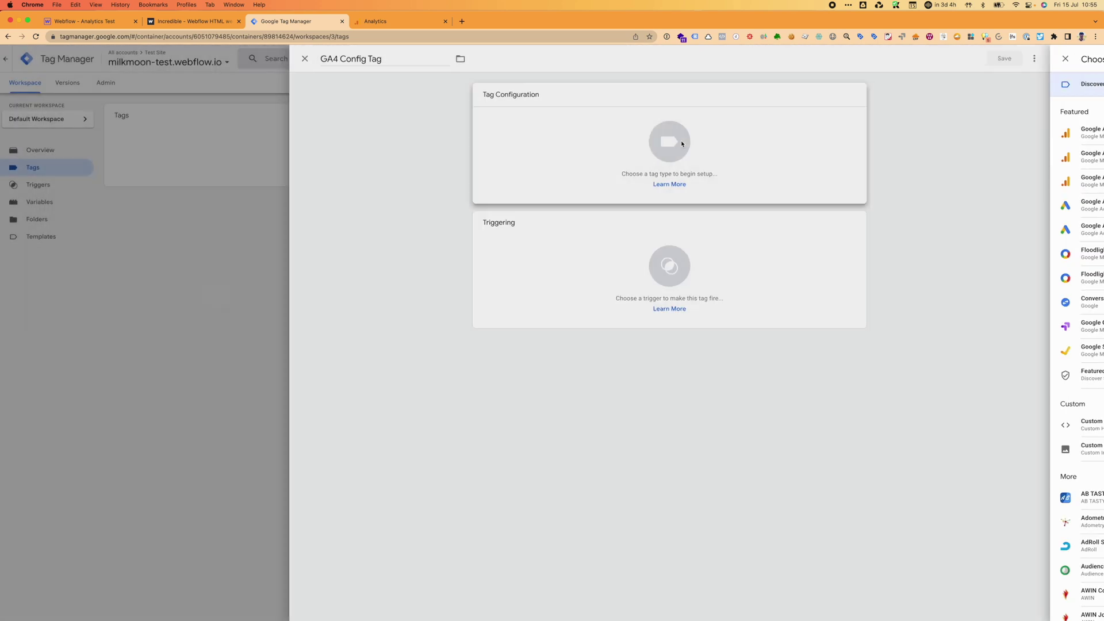
left_click(684, 142)
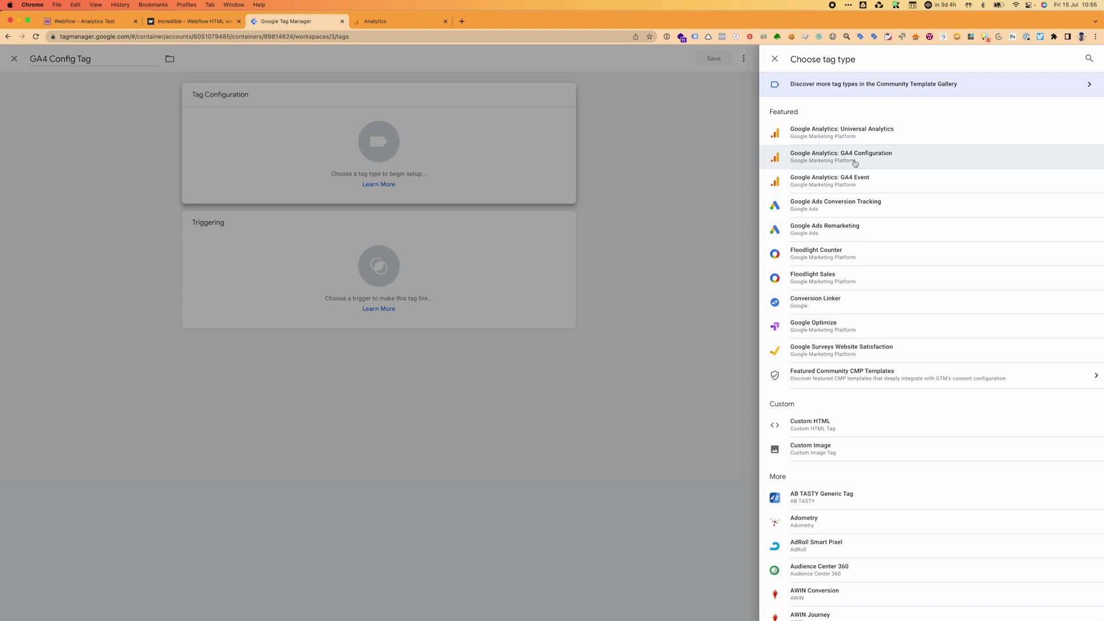
left_click(855, 164)
left_click(551, 181)
key("super+v")
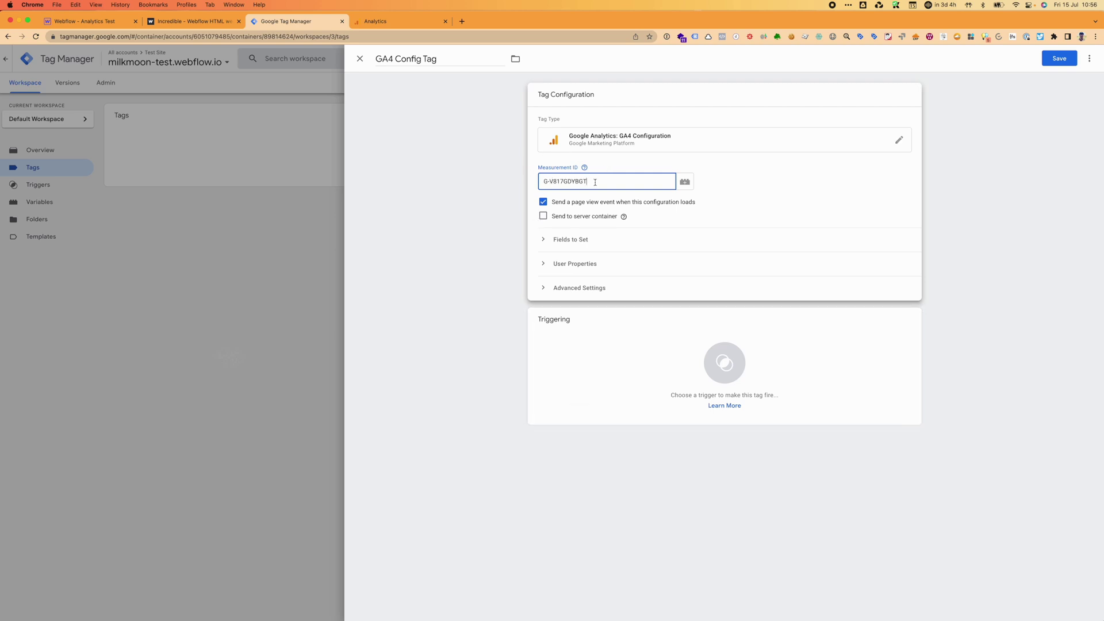
Set the GA4 Config Tag to fire on All Pages and save it.
left_click(668, 371)
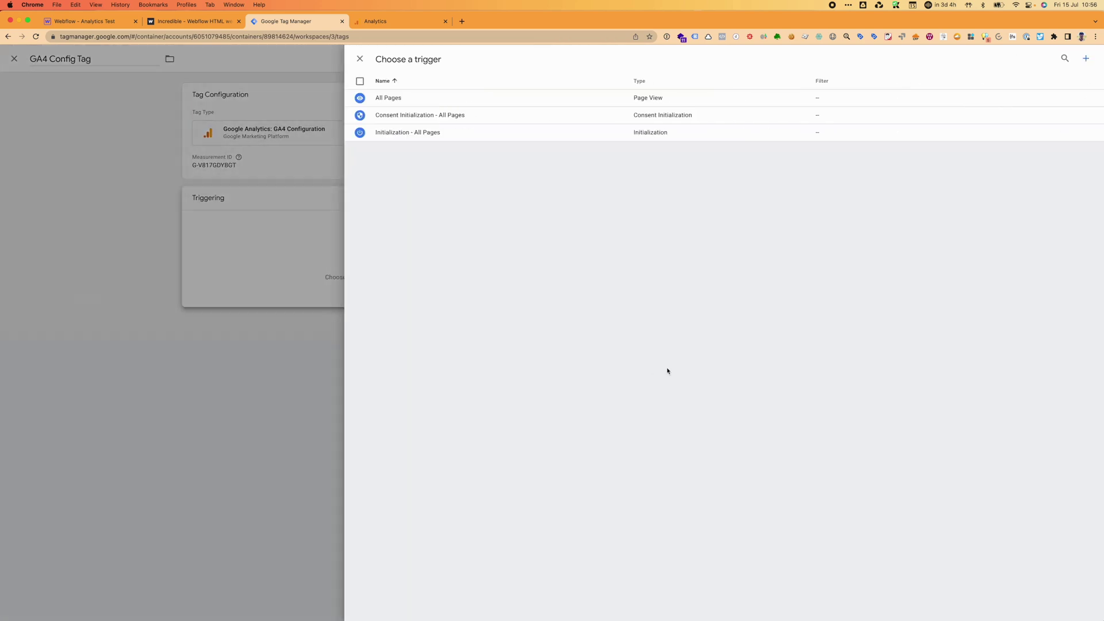
left_click(410, 105)
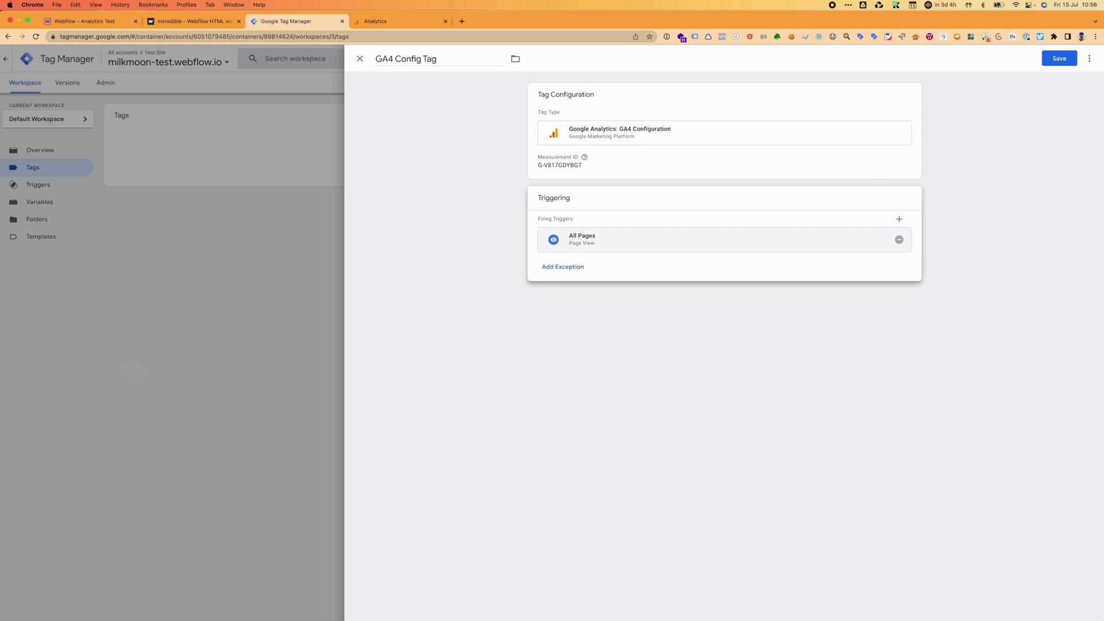
left_click(1059, 60)
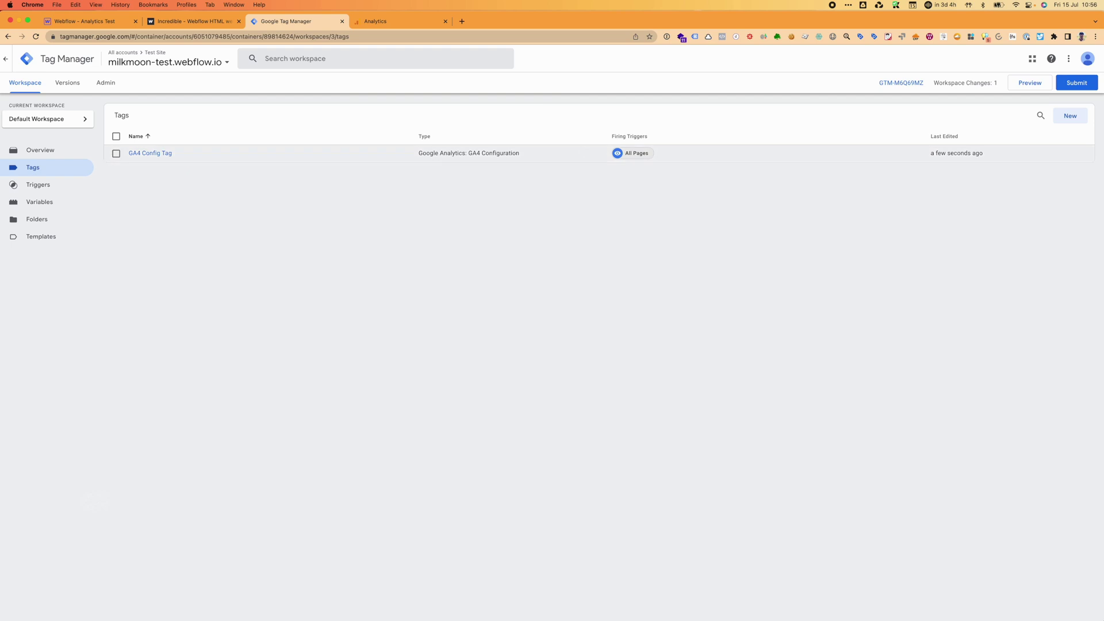
Publish the workspace as Version 3 without a description and return to the workspace.
left_click(1073, 86)
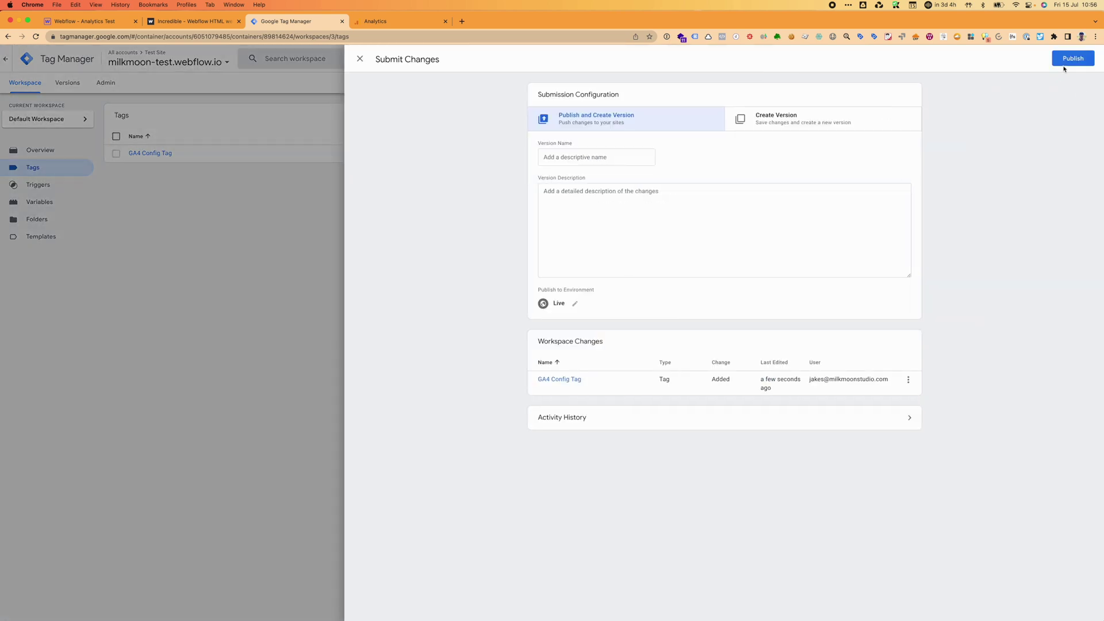
left_click(1068, 60)
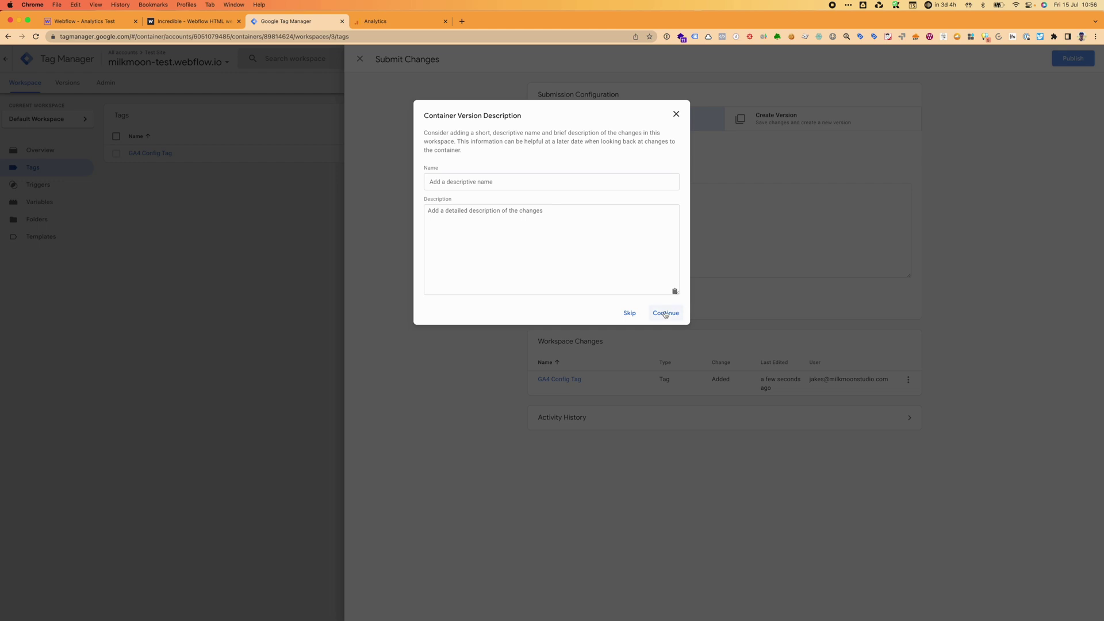
left_click(665, 313)
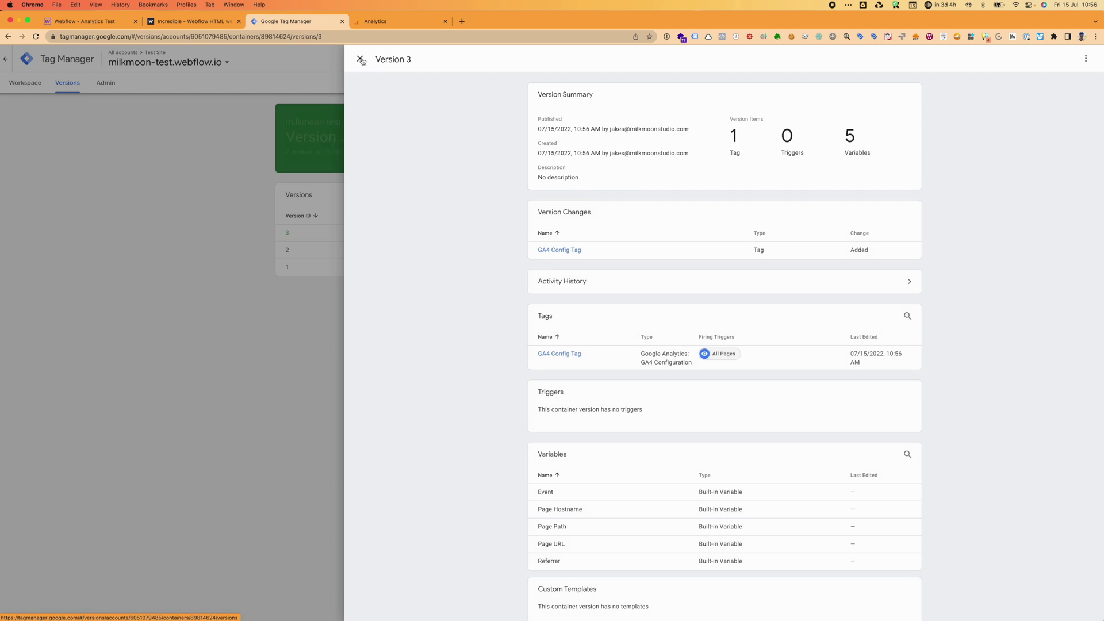
left_click(362, 61)
left_click(28, 83)
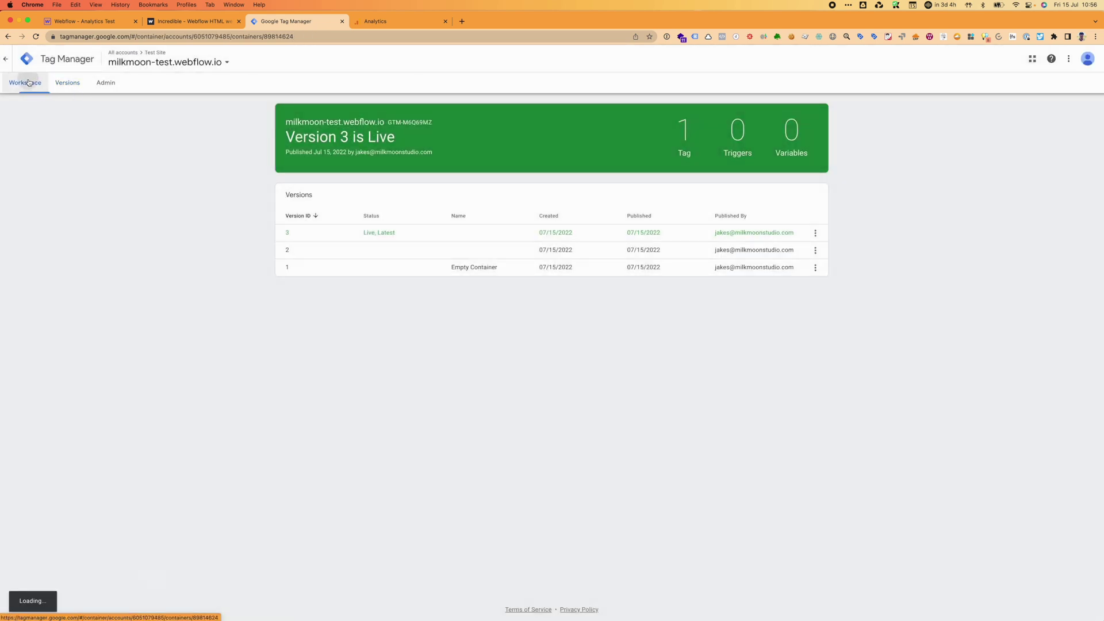
Check which tags Tag Assistant detects on the live Webflow site, reloading and rechecking.
left_click(190, 21)
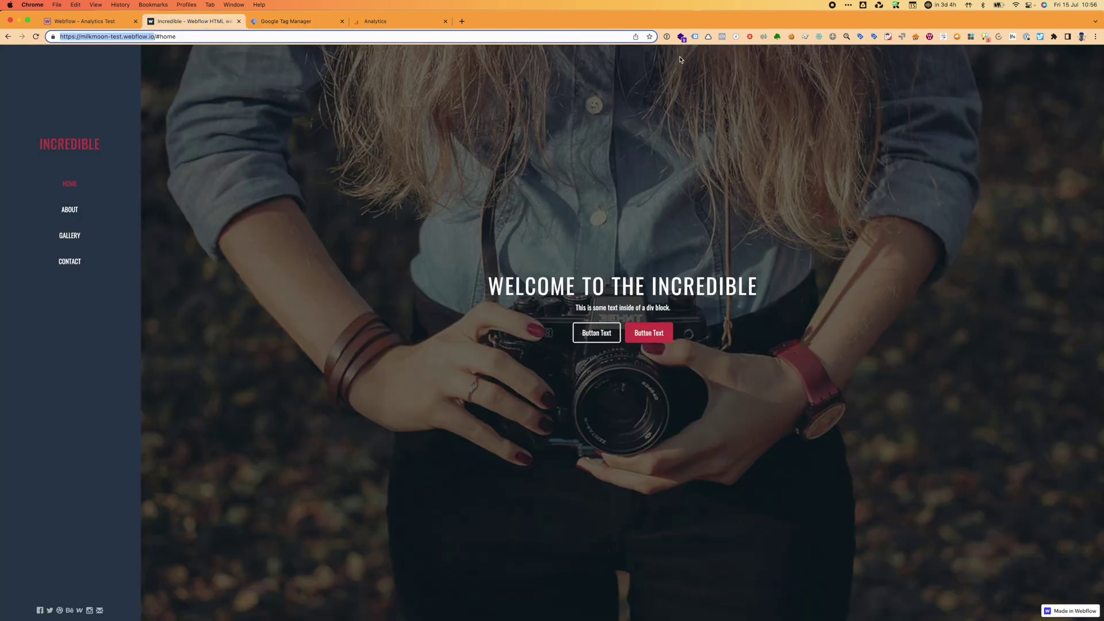
left_click(695, 37)
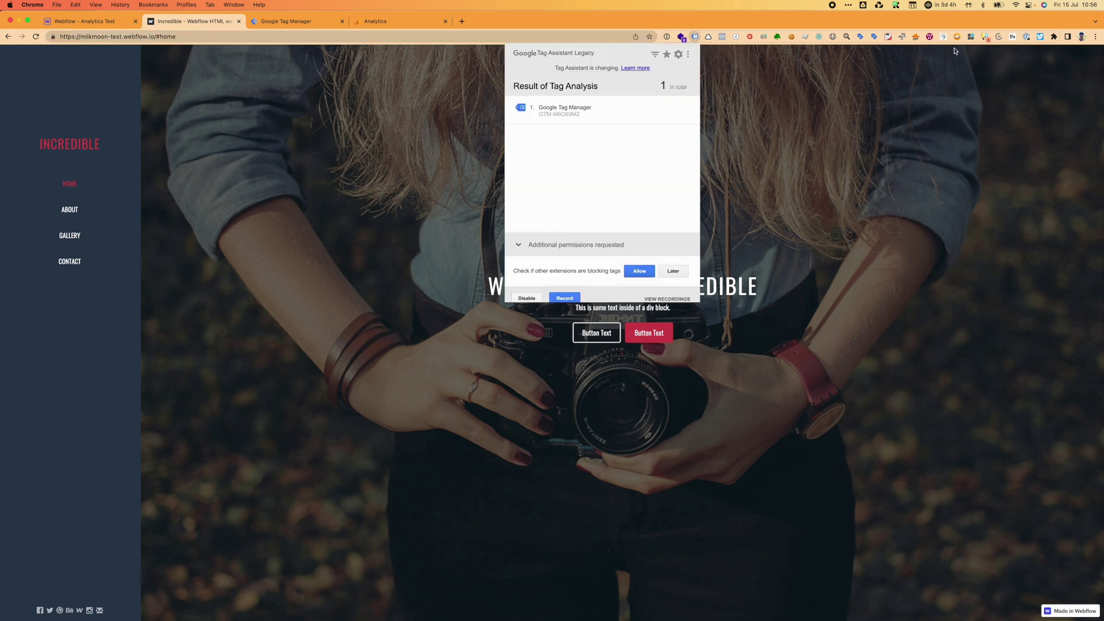
left_click(362, 347)
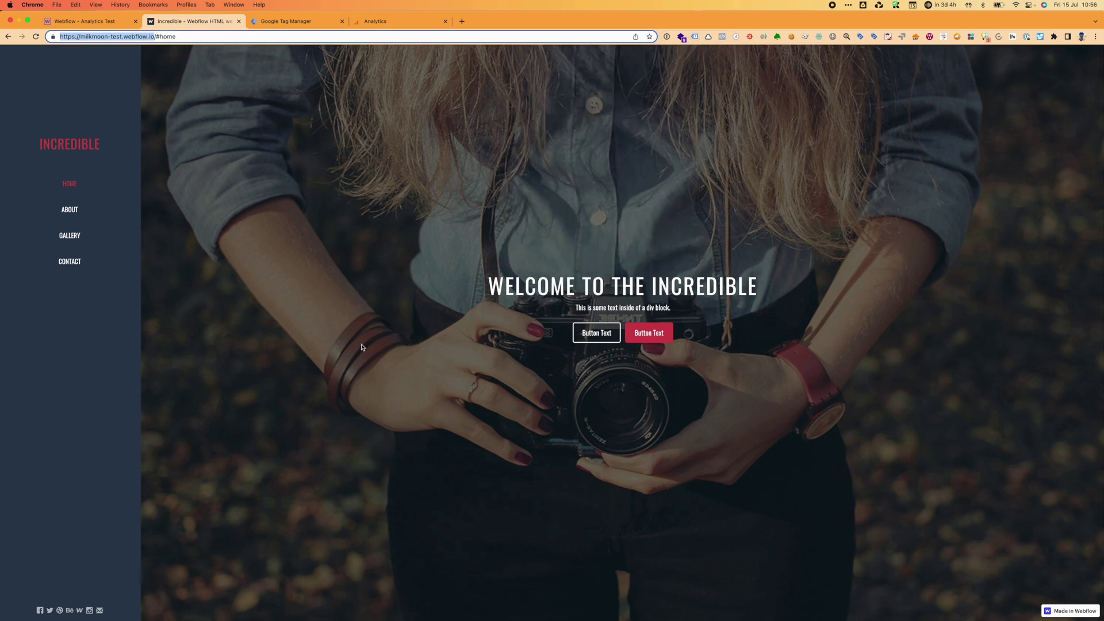
key("super+r")
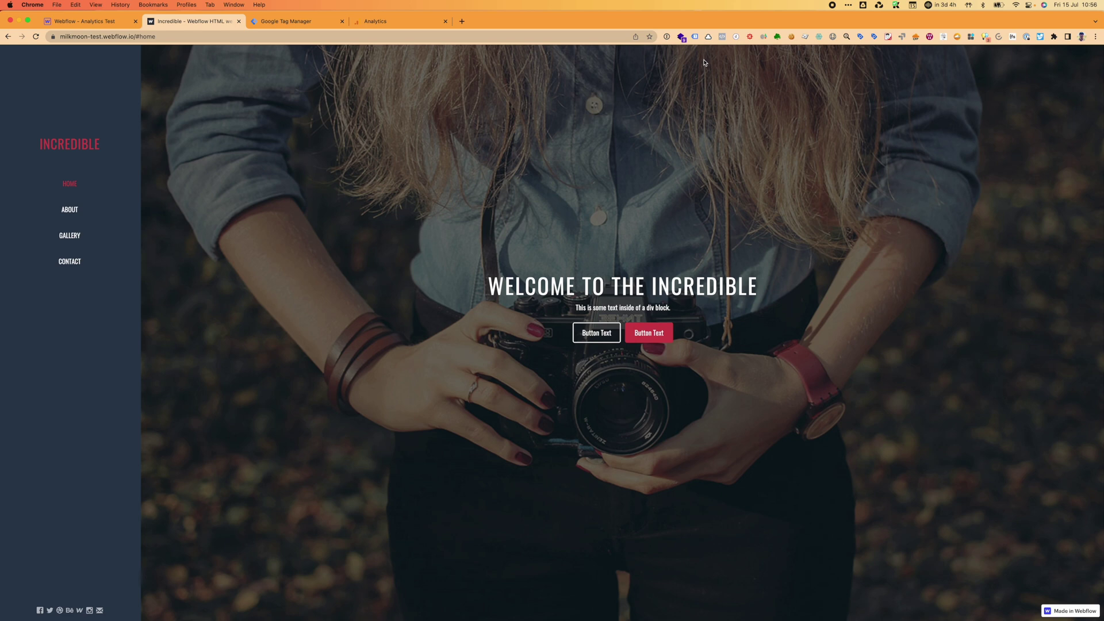
left_click(696, 37)
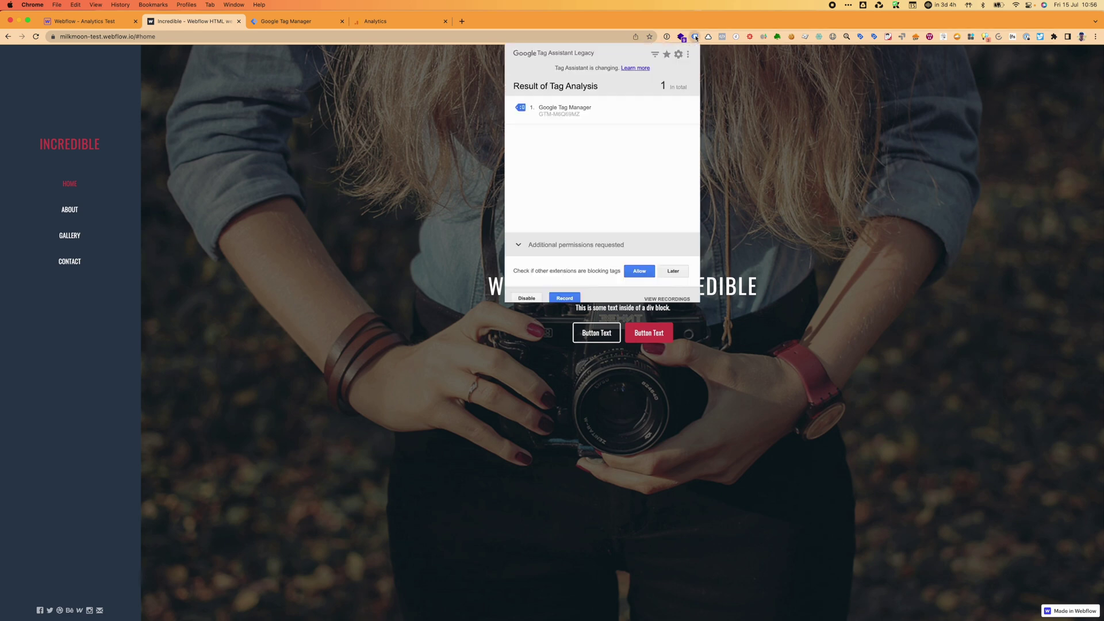
left_click(696, 38)
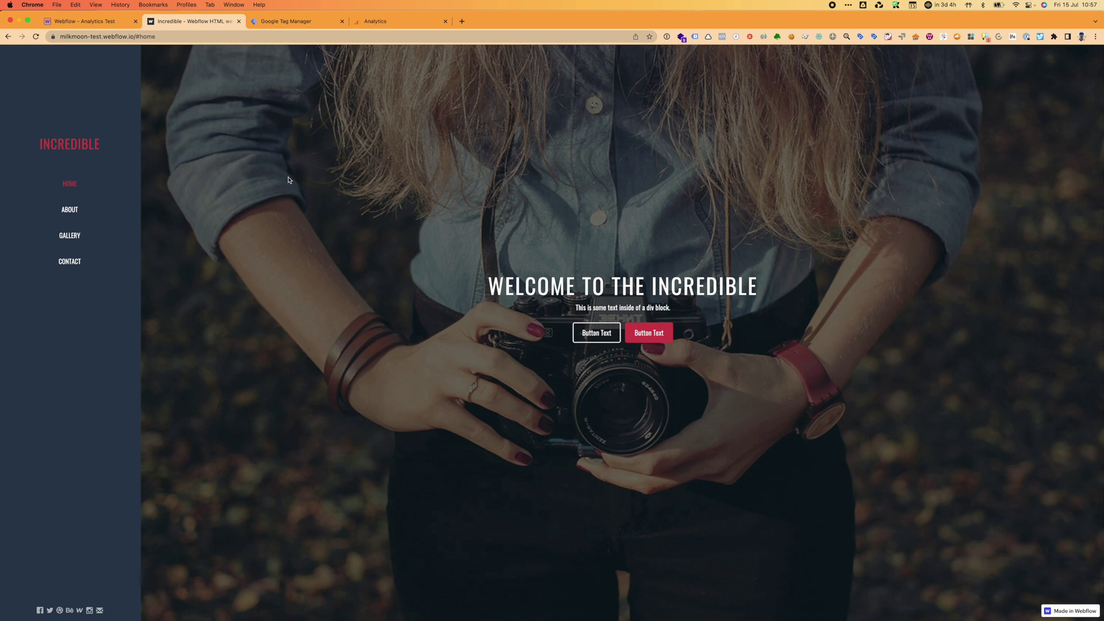
Browse the About and Home sections and confirm Wappalyzer lists Google Tag Manager.
scroll(289, 179, "down", 15)
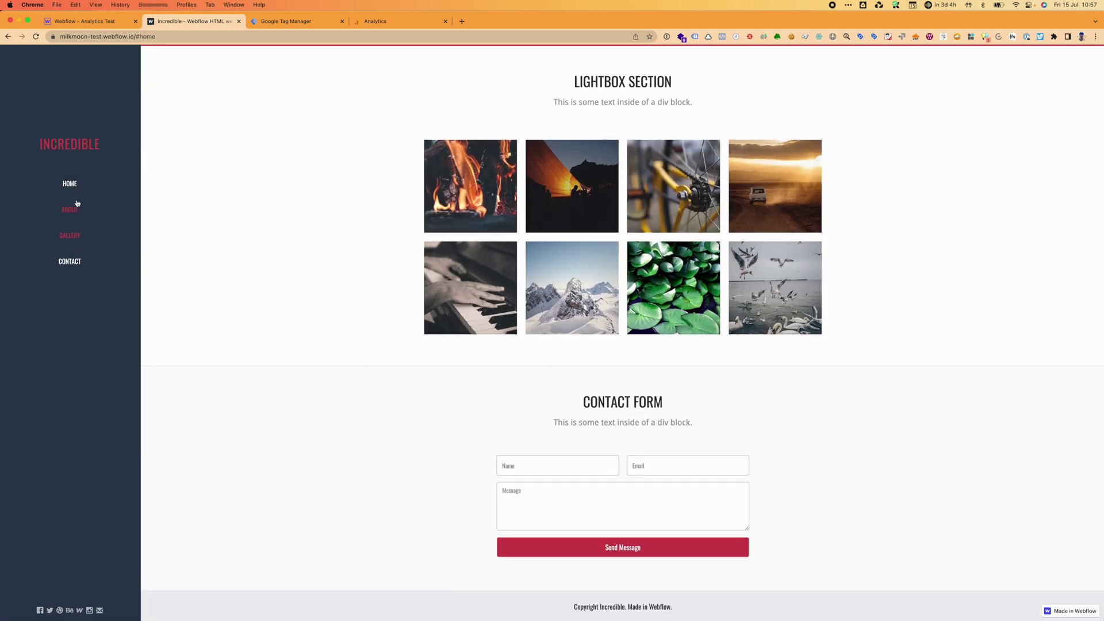
left_click(74, 210)
left_click(70, 184)
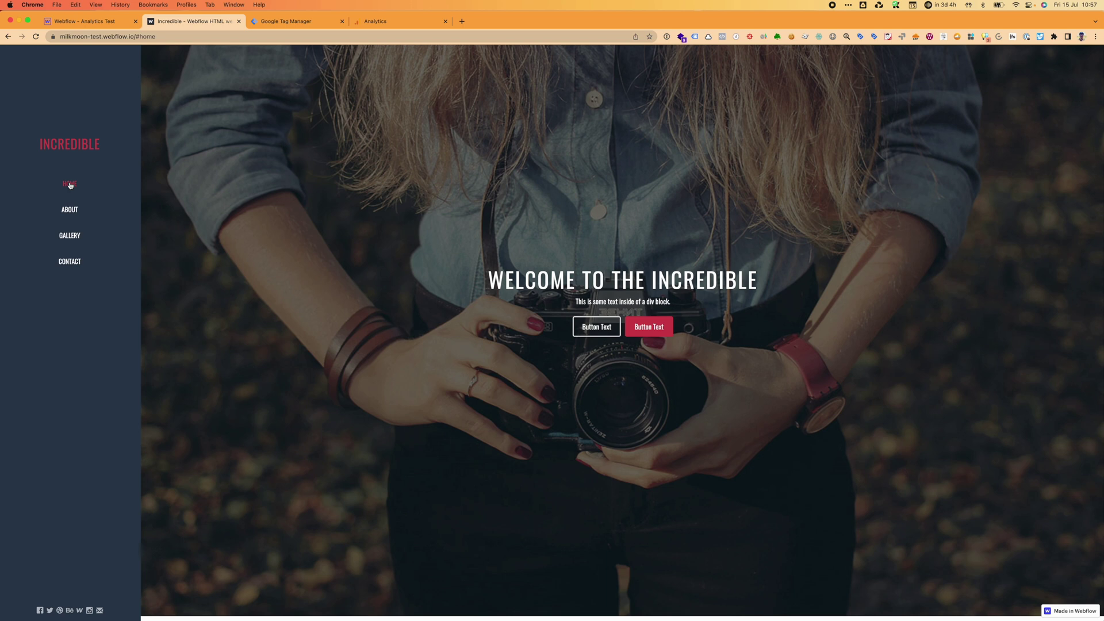
left_click(681, 37)
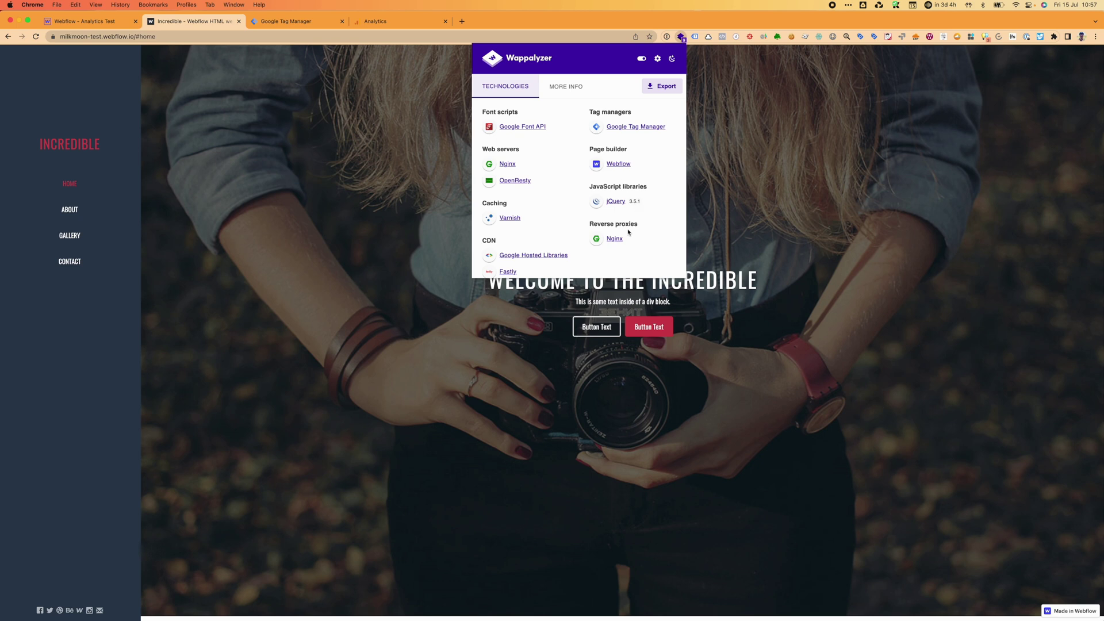
left_click(716, 191)
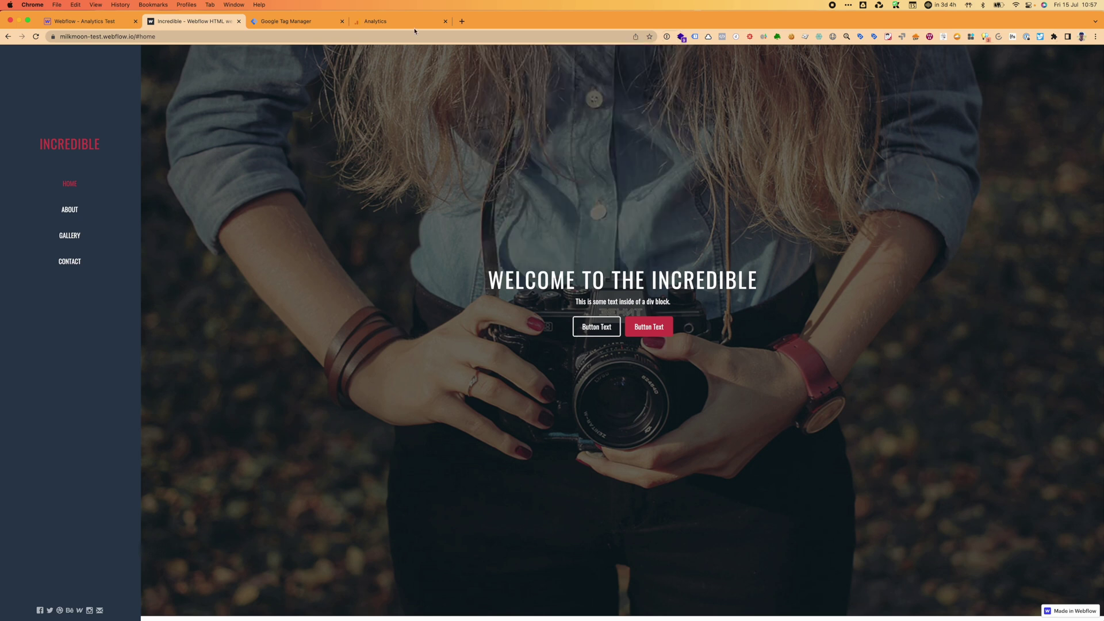
Glance at the GTM container's tags, then return to the GA4 Data Streams list for milkmoon-test.webflow.io.
left_click(272, 21)
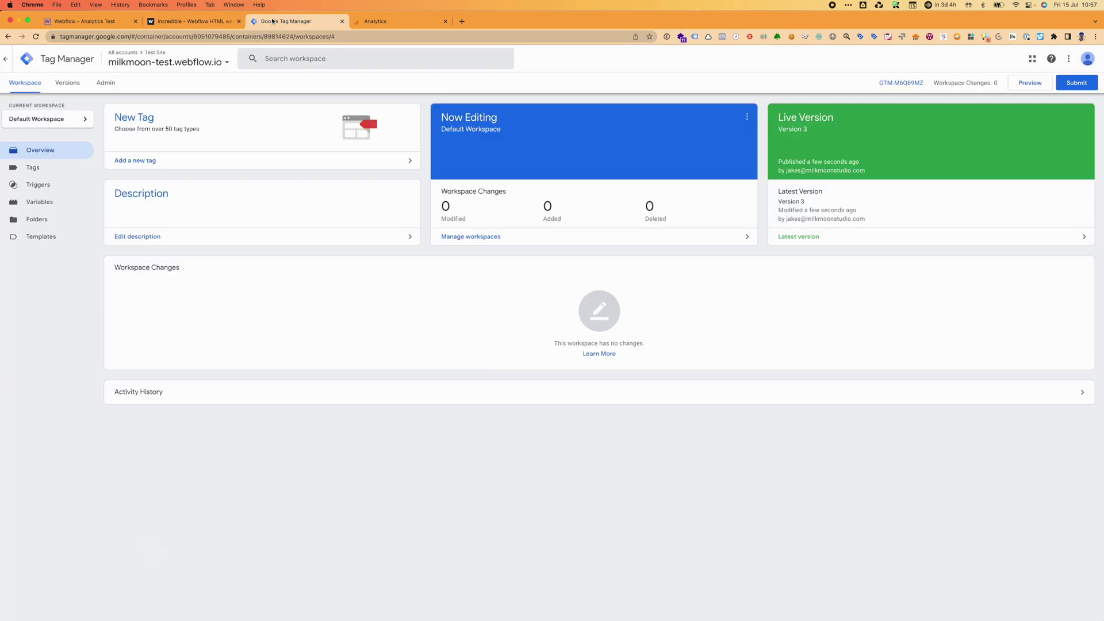
left_click(53, 171)
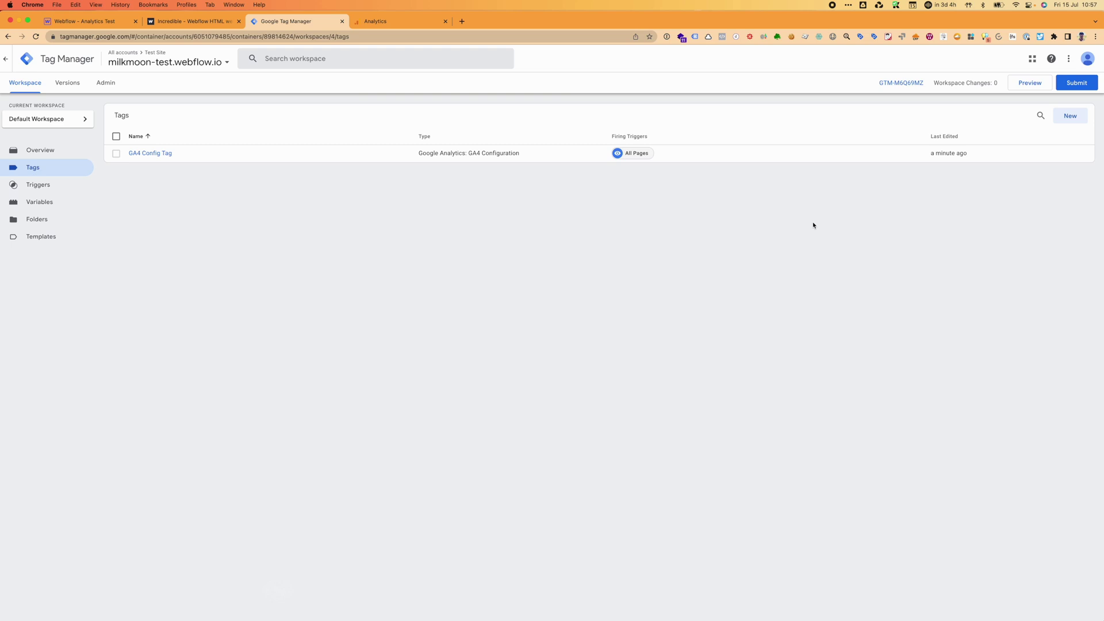
left_click(375, 22)
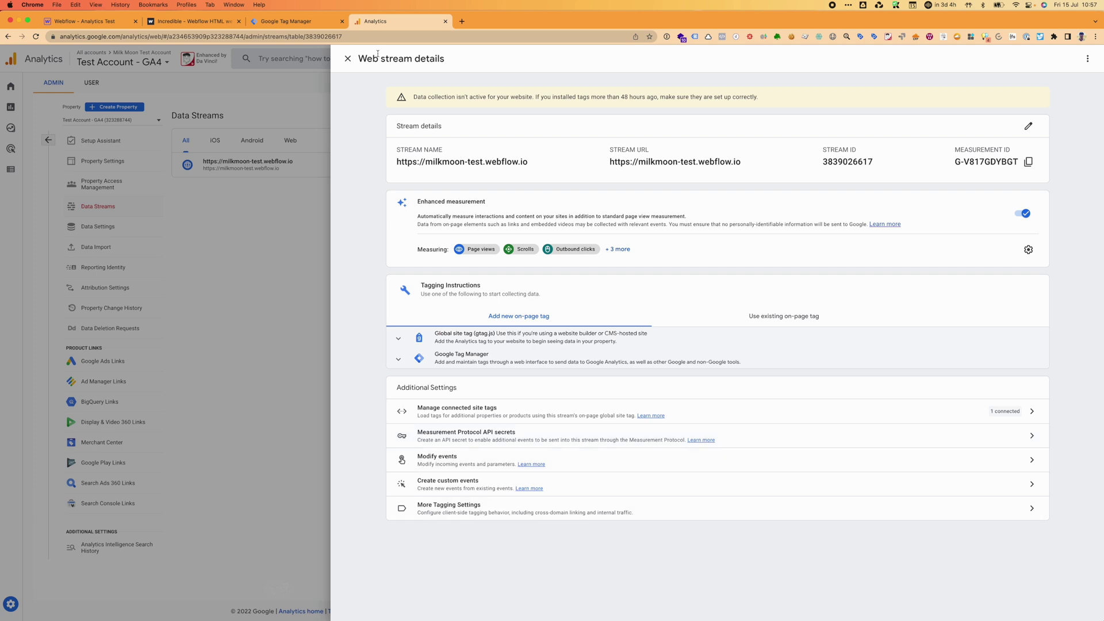
left_click(348, 59)
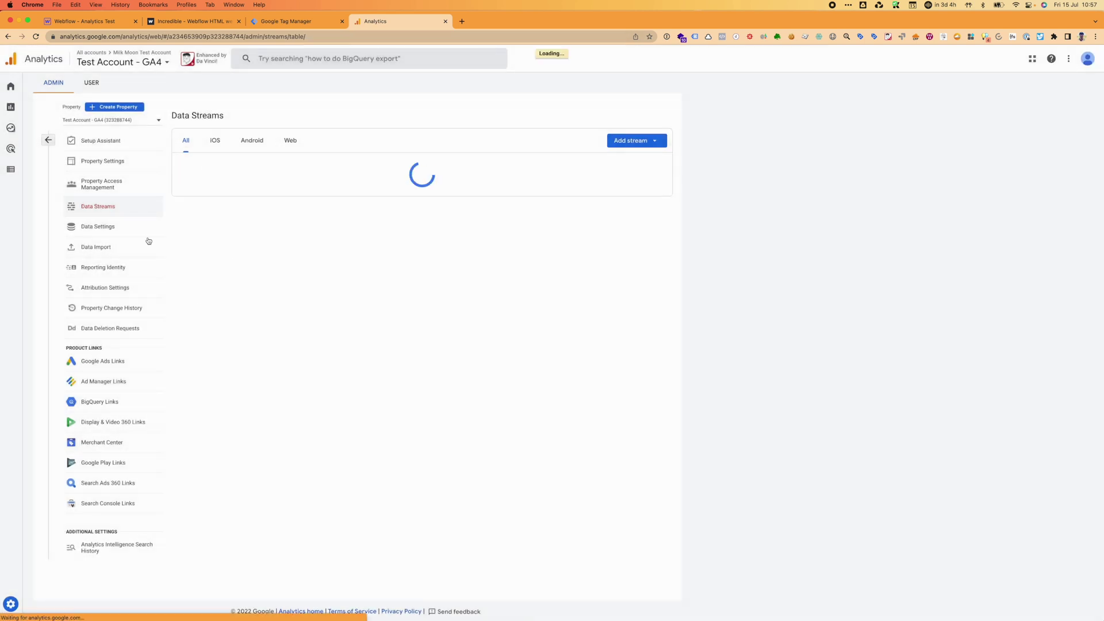
Mark 'Collect website and app data' complete in Setup Assistant and choose Manage Google Signals.
left_click(122, 147)
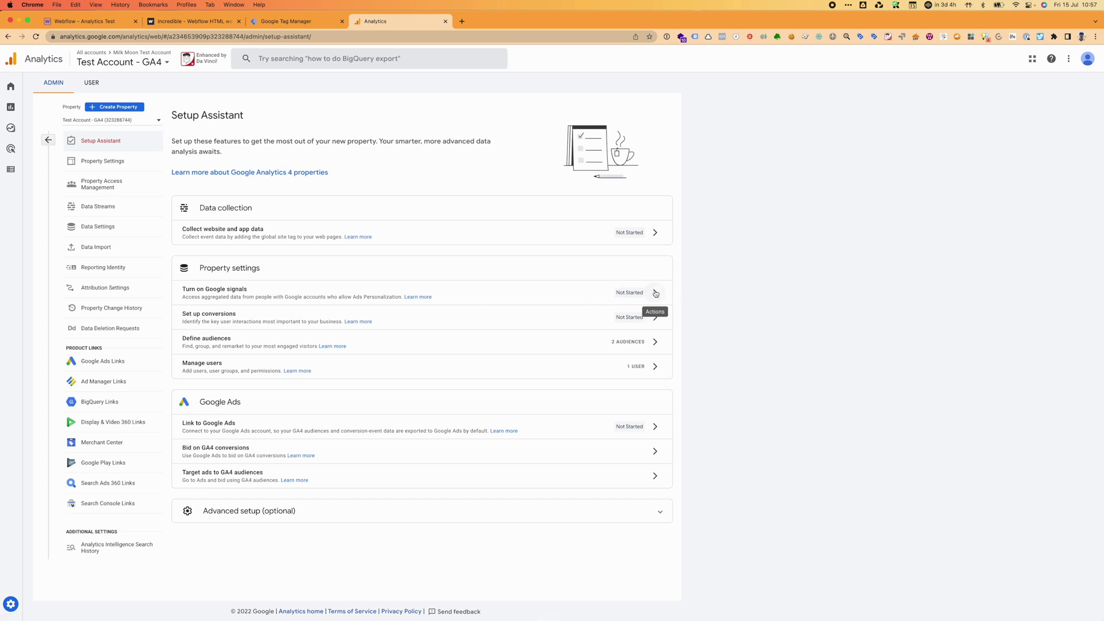
mouse_move(656, 235)
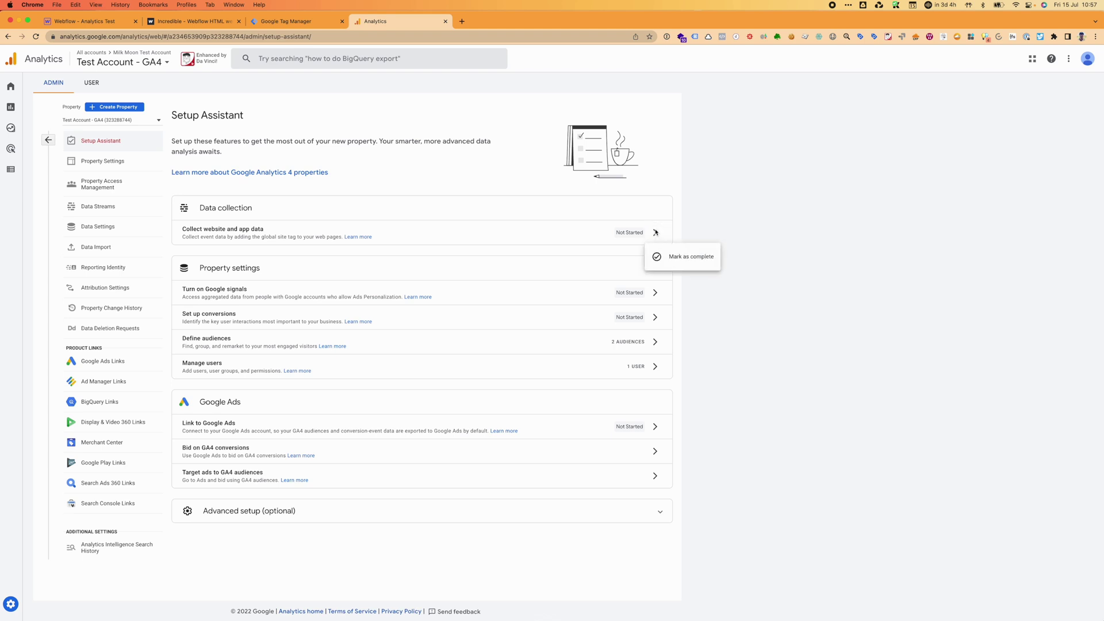
left_click(655, 263)
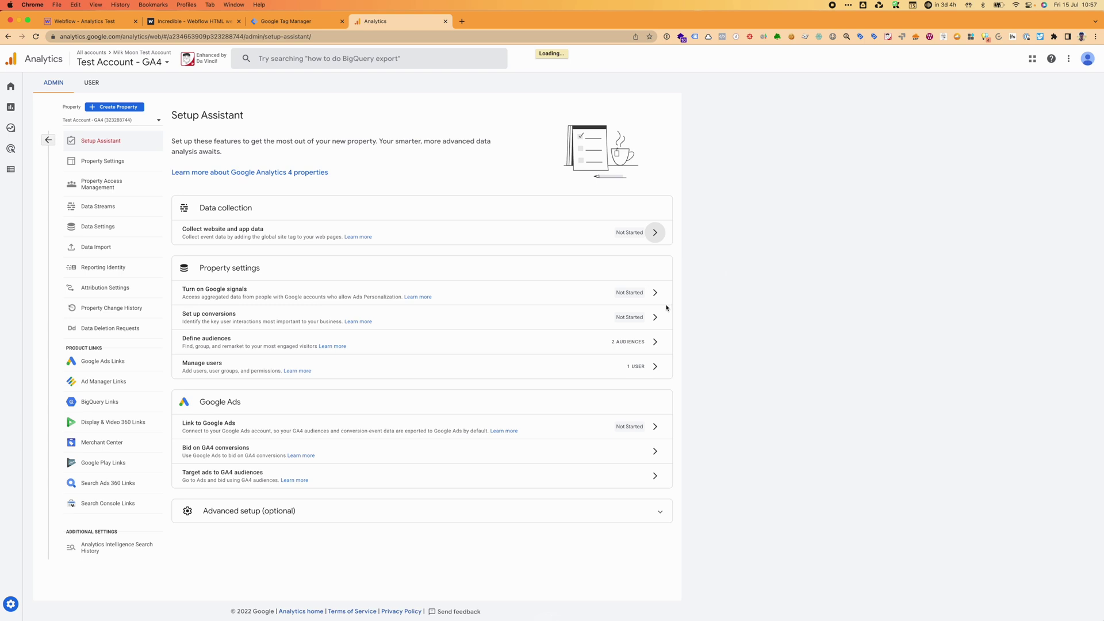
mouse_move(660, 296)
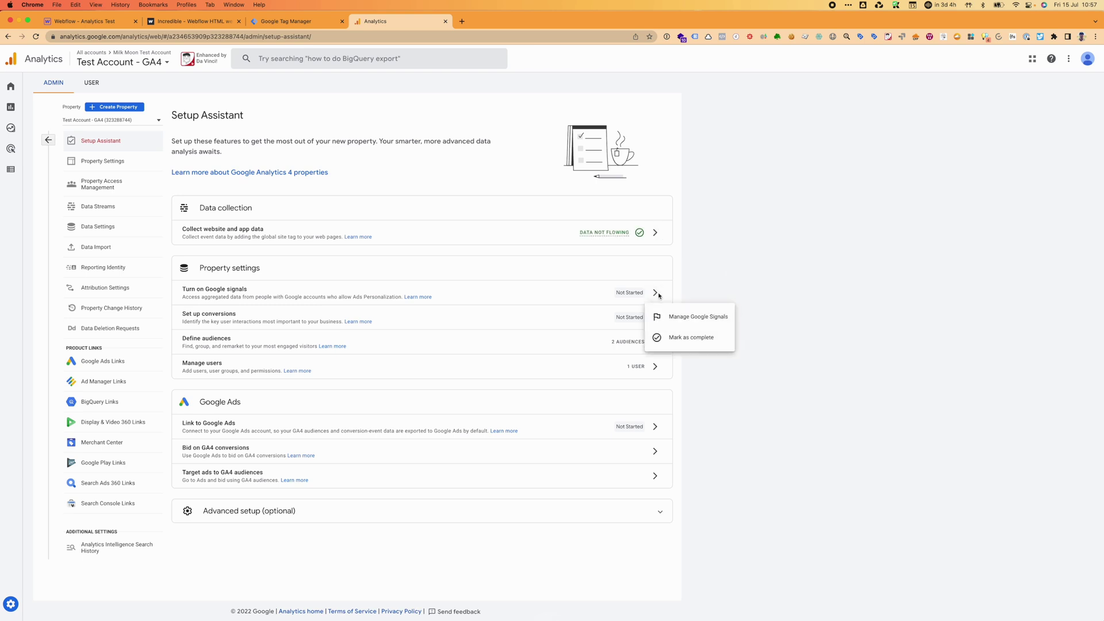
left_click(670, 324)
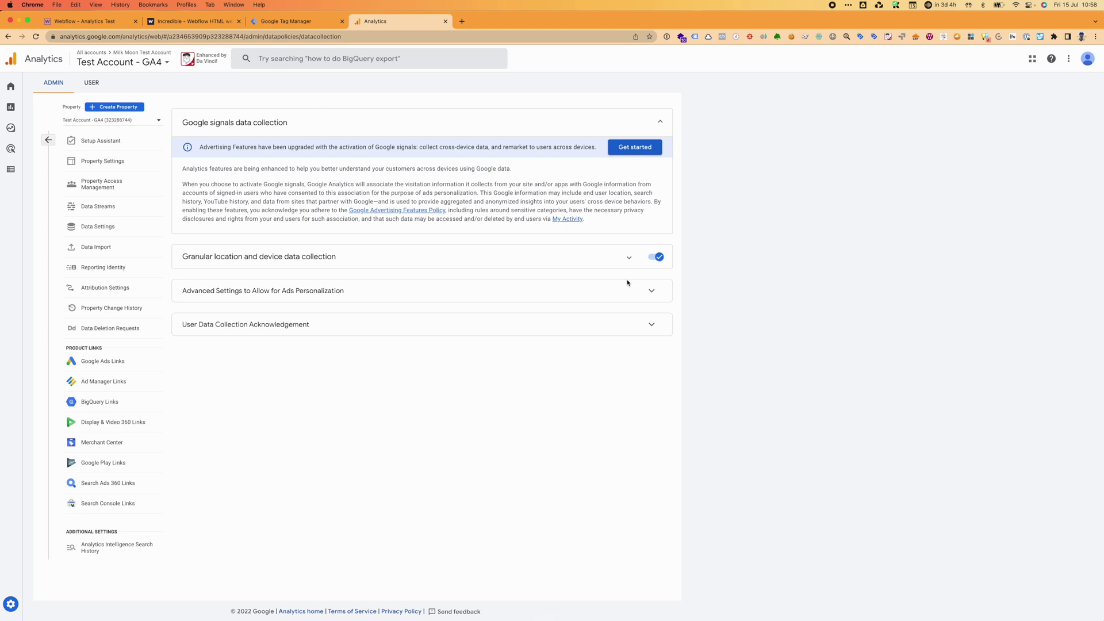
Activate Google signals for the property and review its allowed regions without changes.
left_click(635, 148)
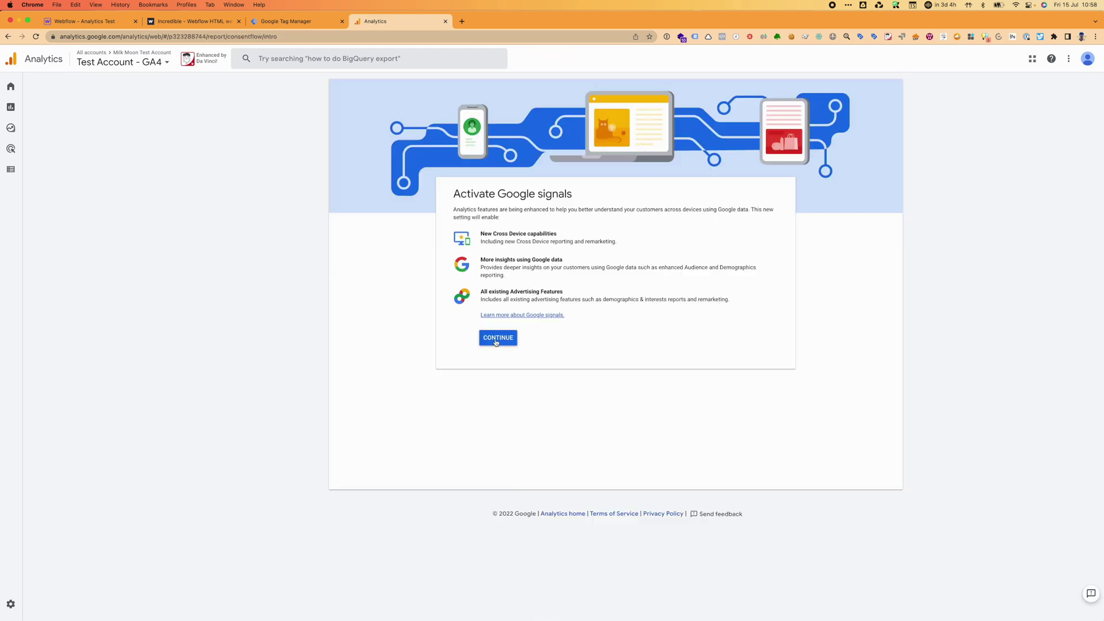
left_click(497, 341)
left_click(475, 423)
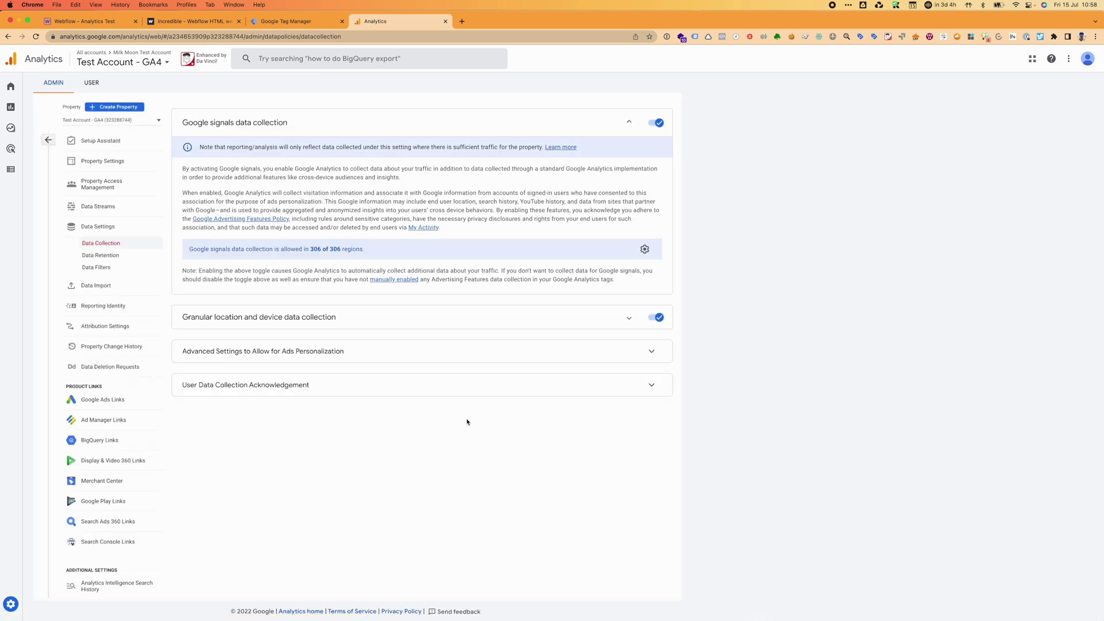
left_click(645, 249)
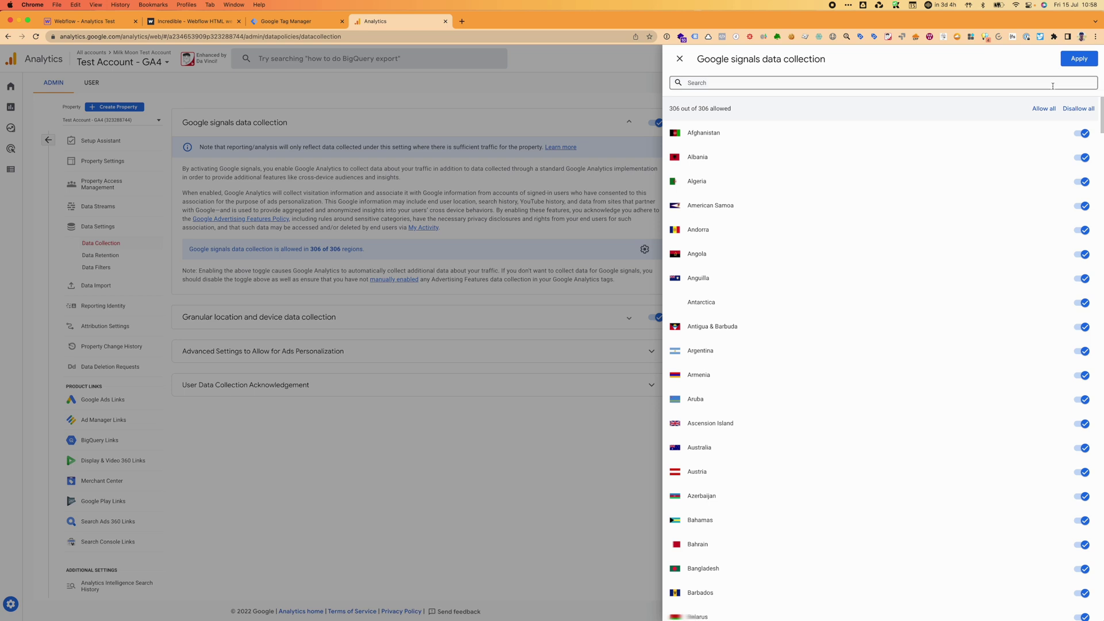
left_click(680, 59)
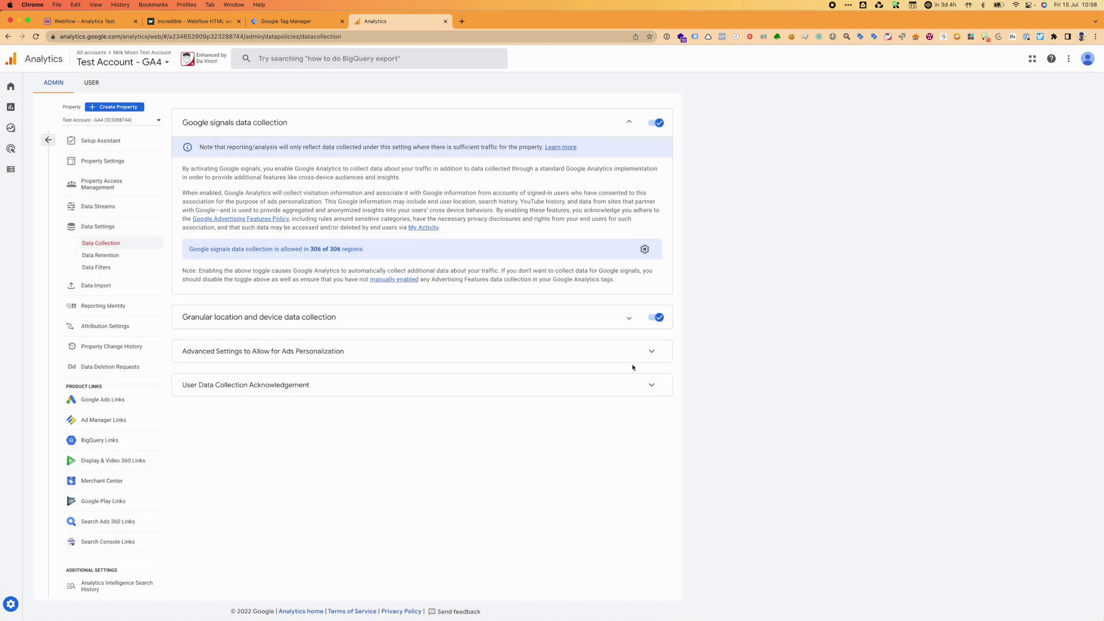
Expand the location, ads personalization and user data sections, acknowledge user data collection, and return to Setup Assistant.
left_click(630, 318)
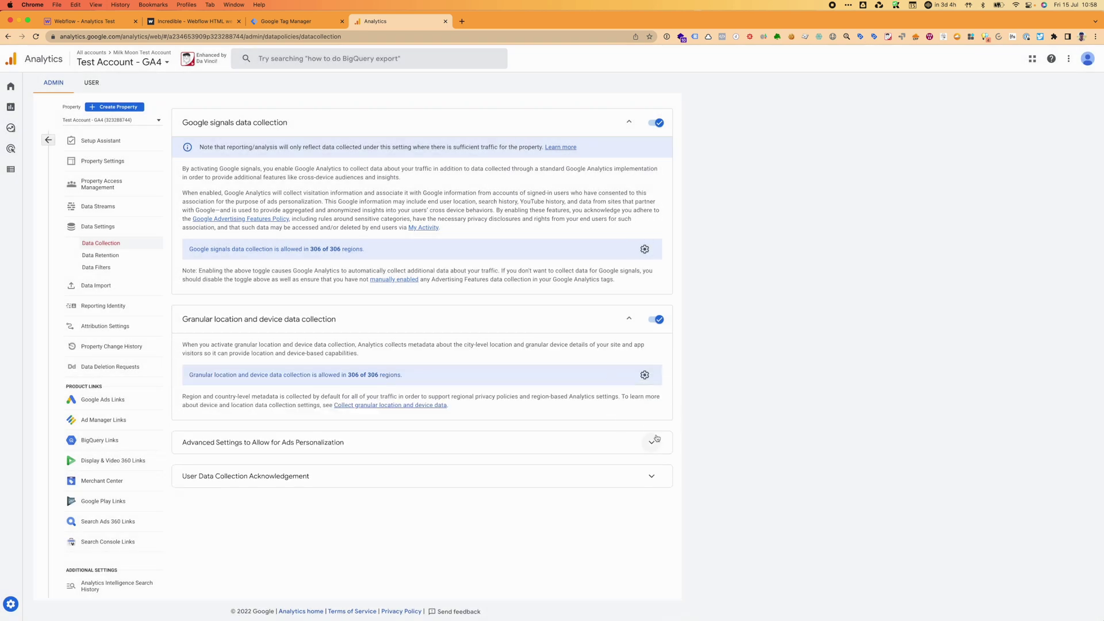
left_click(652, 443)
scroll(653, 442, "down", 1)
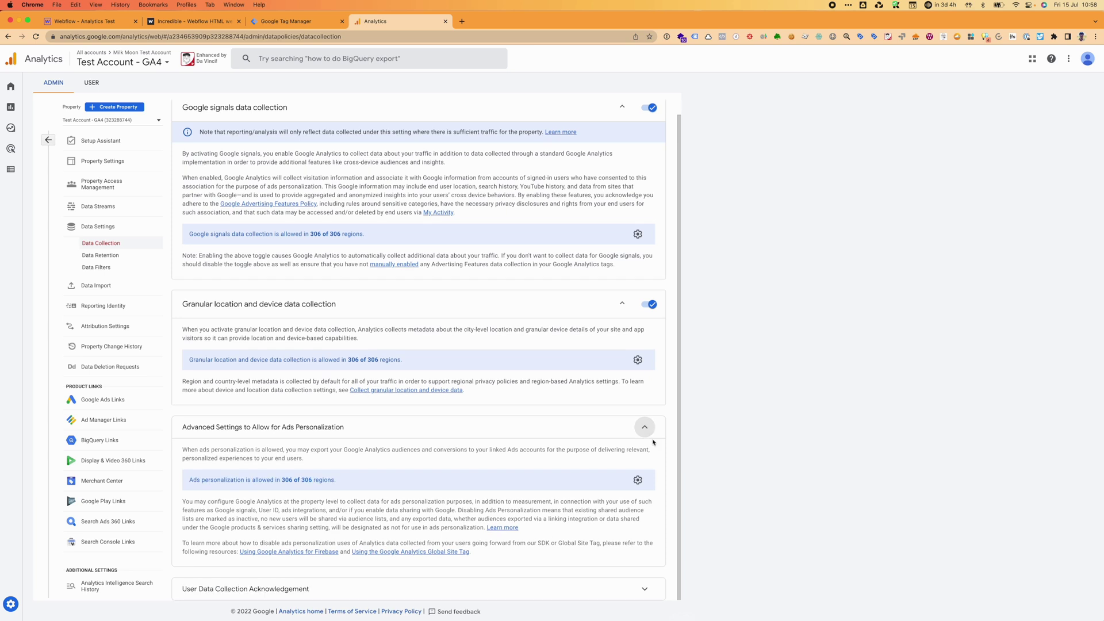
left_click(644, 589)
scroll(516, 461, "down", 1)
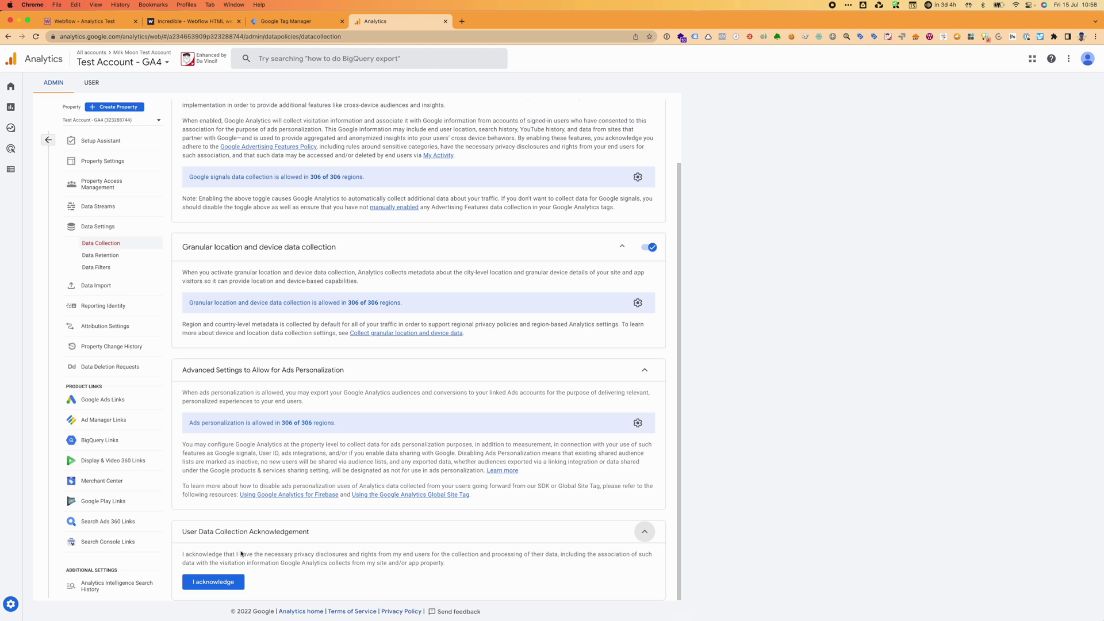
left_click(229, 581)
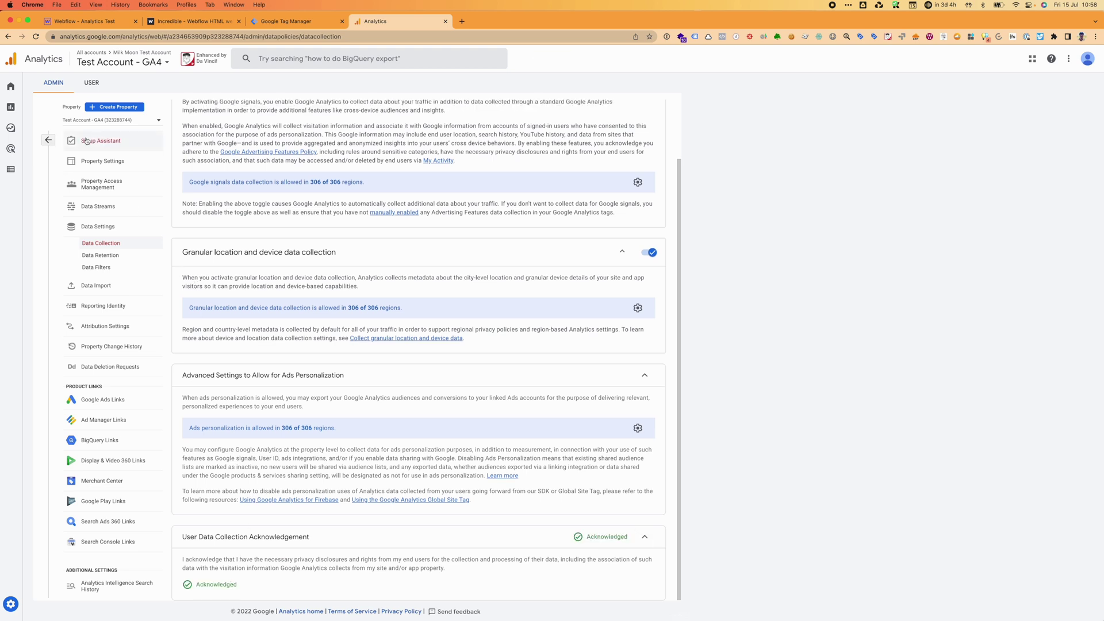
left_click(109, 140)
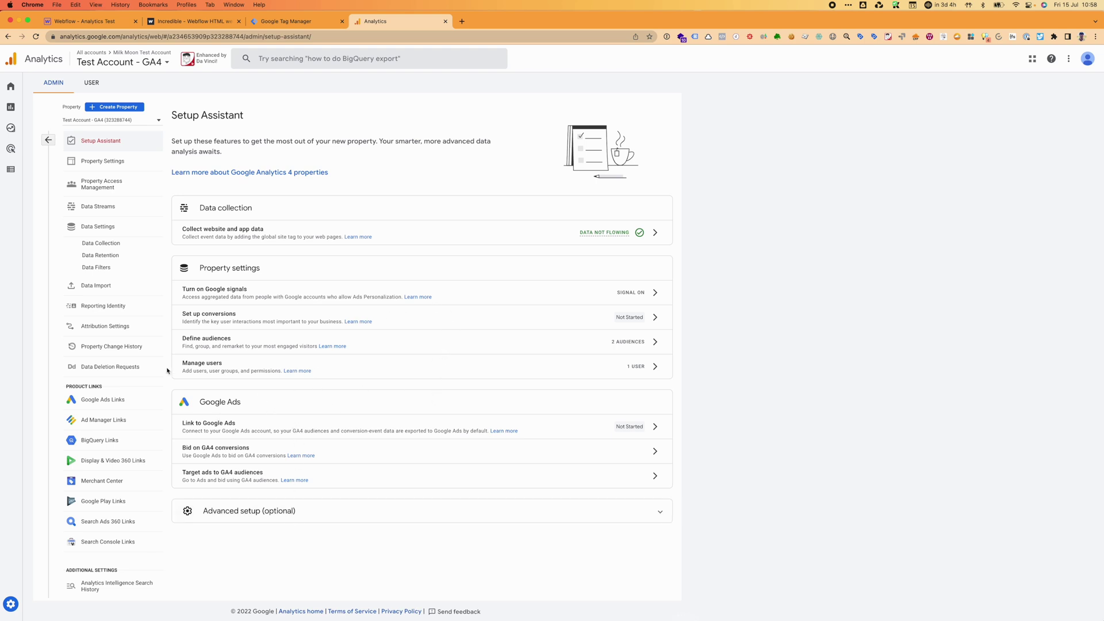
Review the property's access management and the web stream's details and measurement ID.
left_click(99, 167)
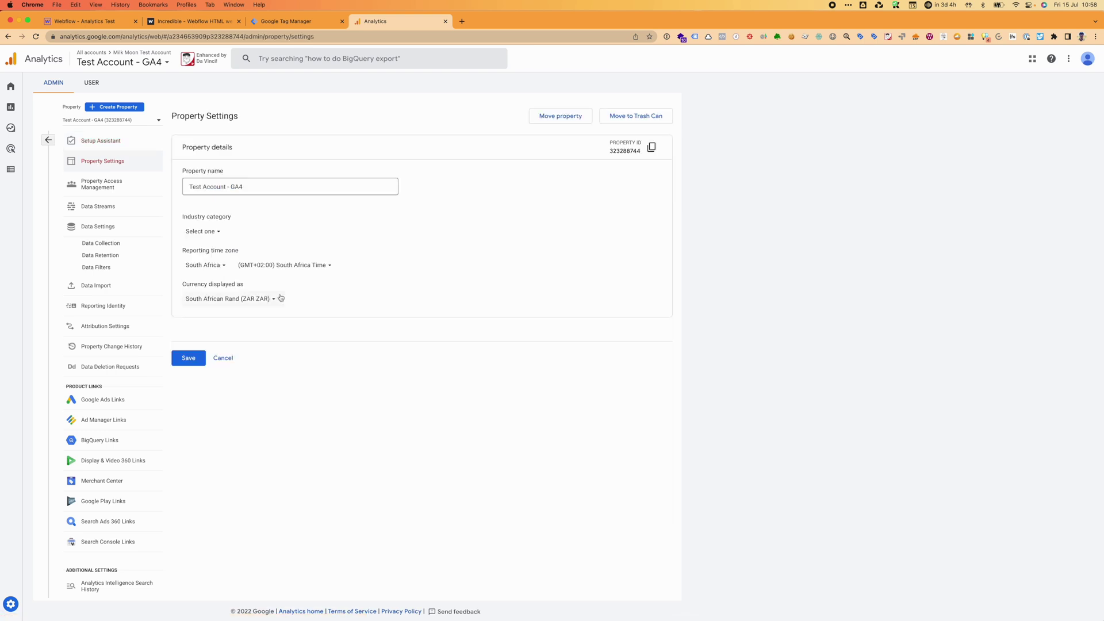
left_click(127, 185)
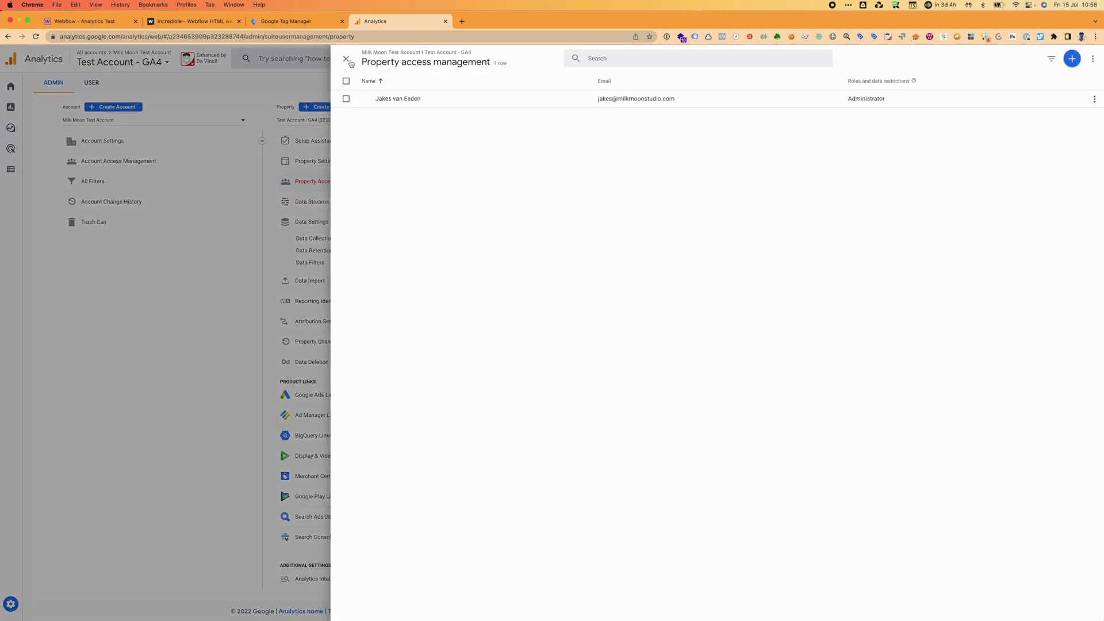
left_click(347, 59)
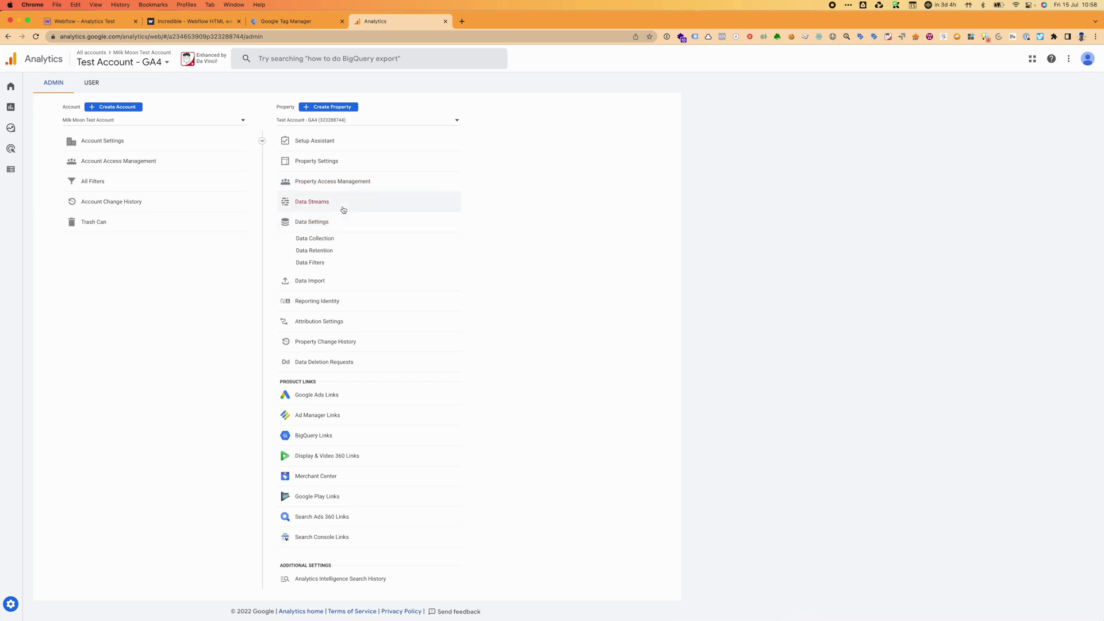
left_click(343, 208)
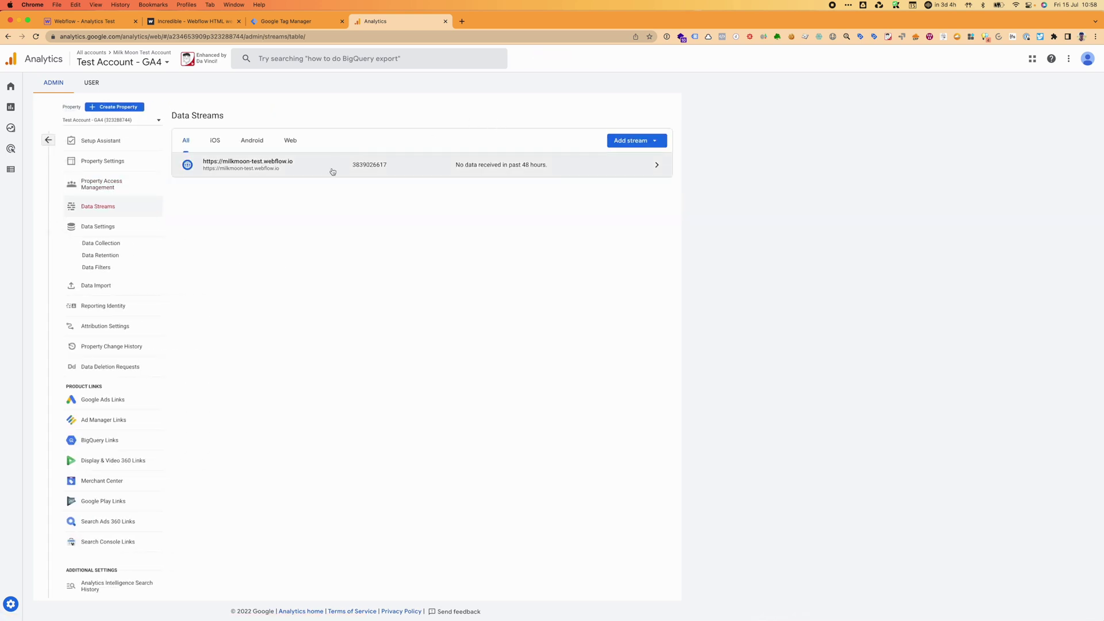
left_click(332, 172)
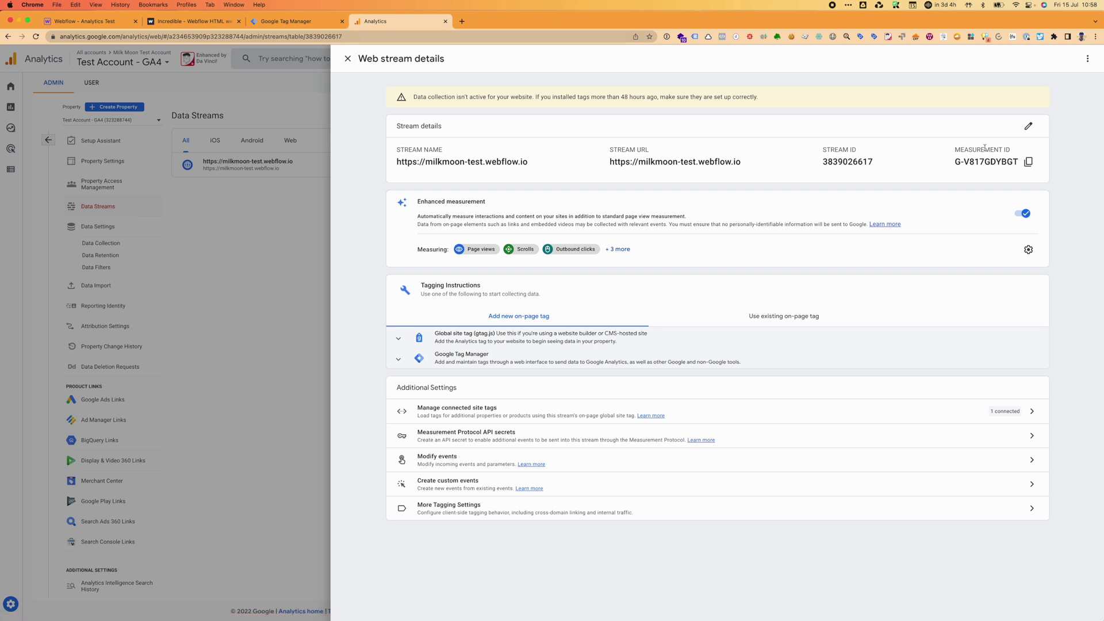
left_click(348, 58)
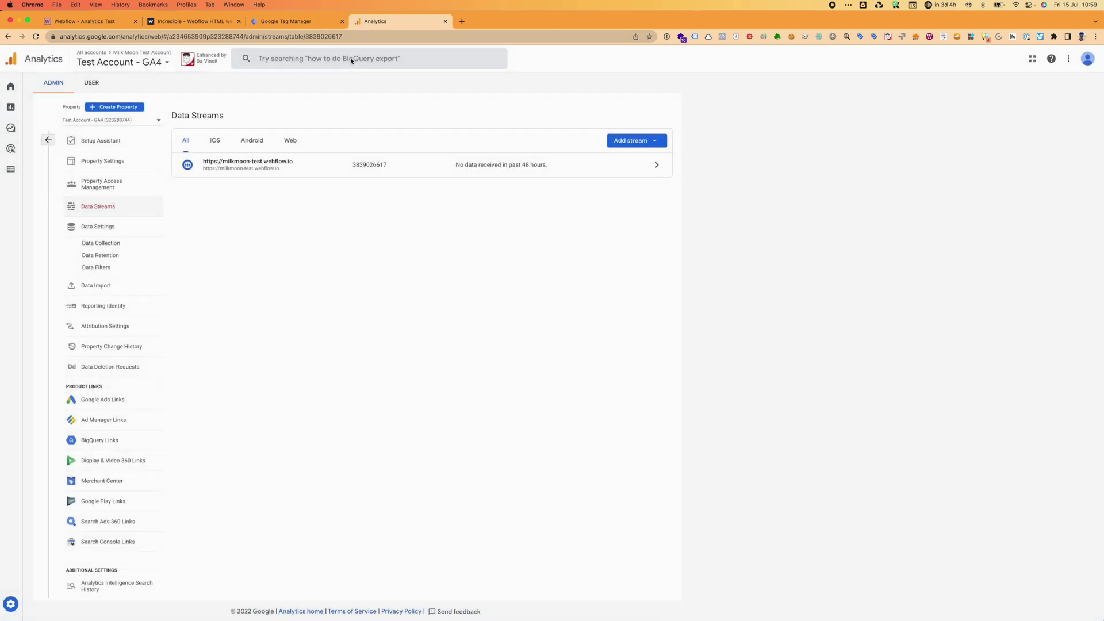
Review Data Collection settings, including granular location and device details, then open Data Retention.
left_click(99, 228)
left_click(105, 246)
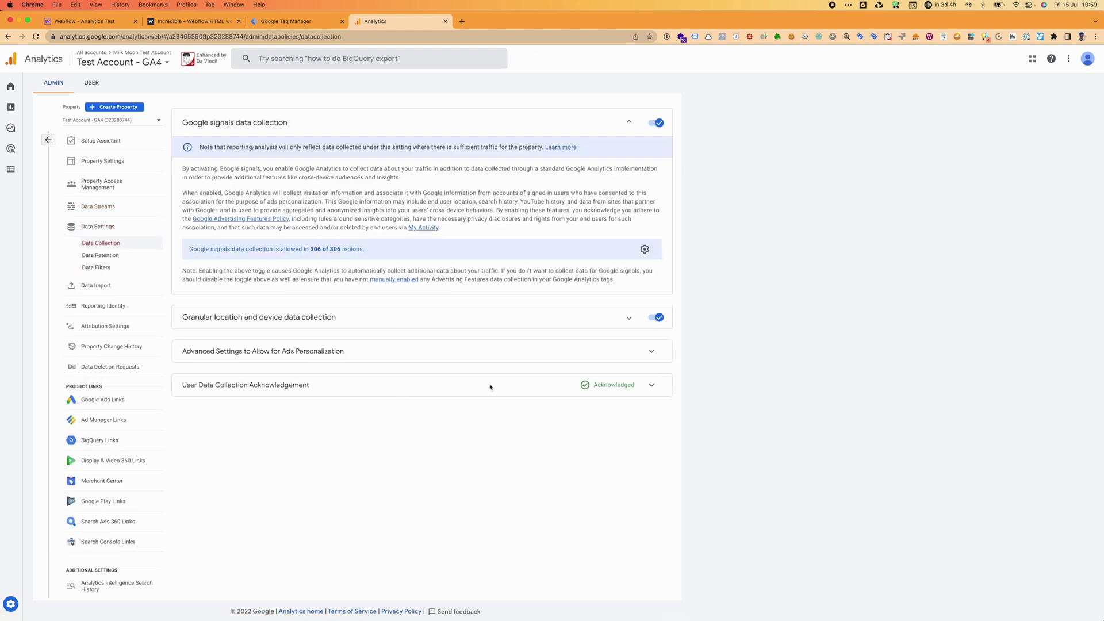
left_click(629, 319)
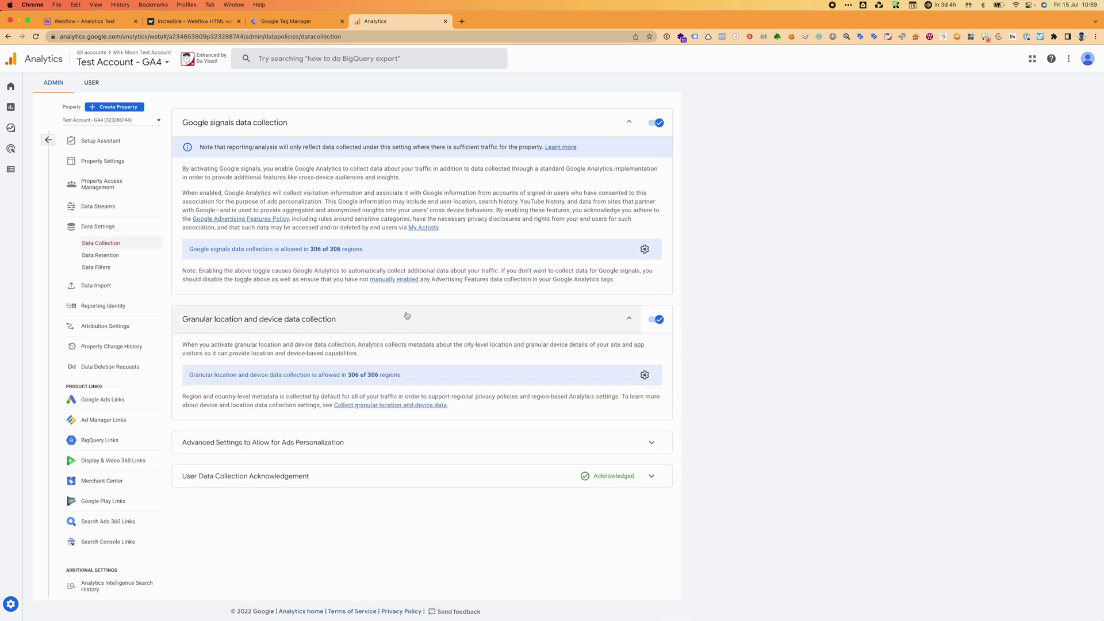
left_click(105, 260)
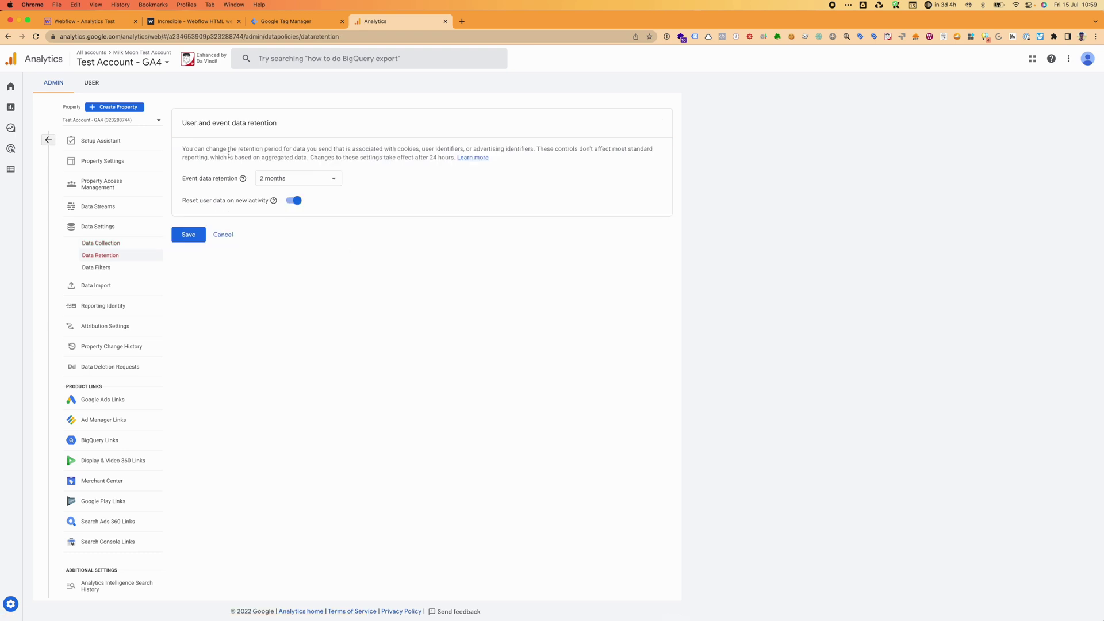
Change event data retention from 2 months to 14 months and save it.
left_click_drag(185, 148, 465, 163)
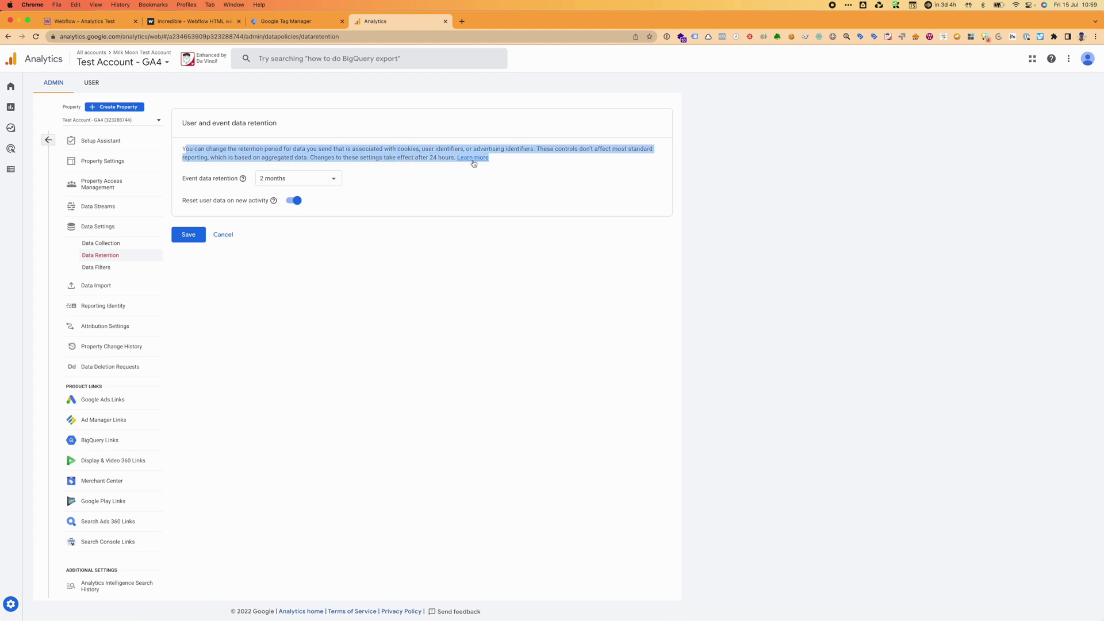
left_click(330, 178)
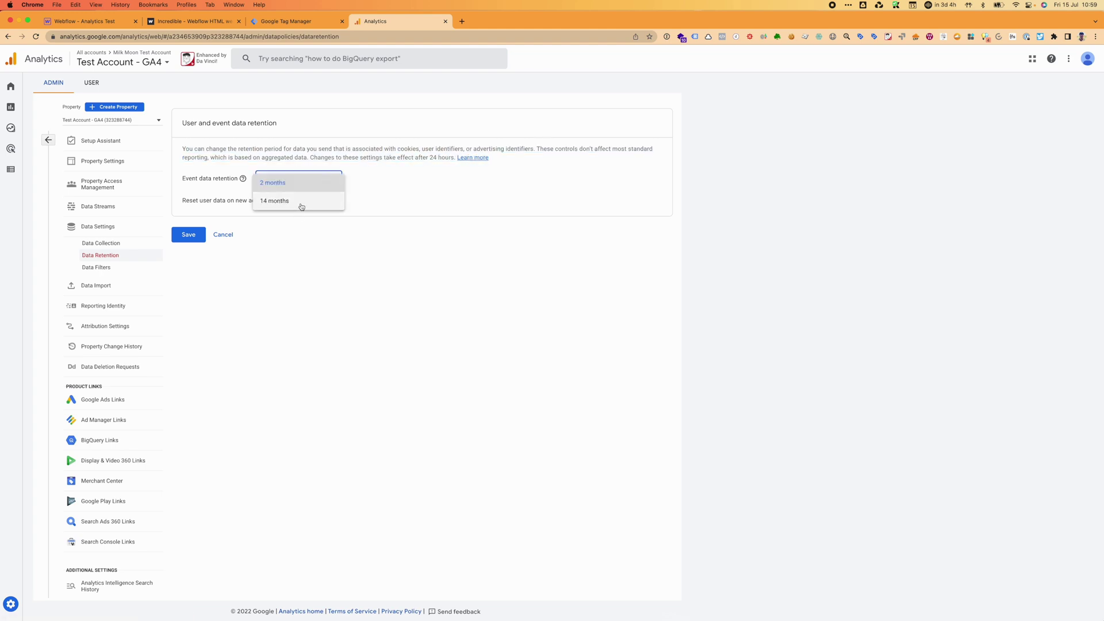
left_click(301, 203)
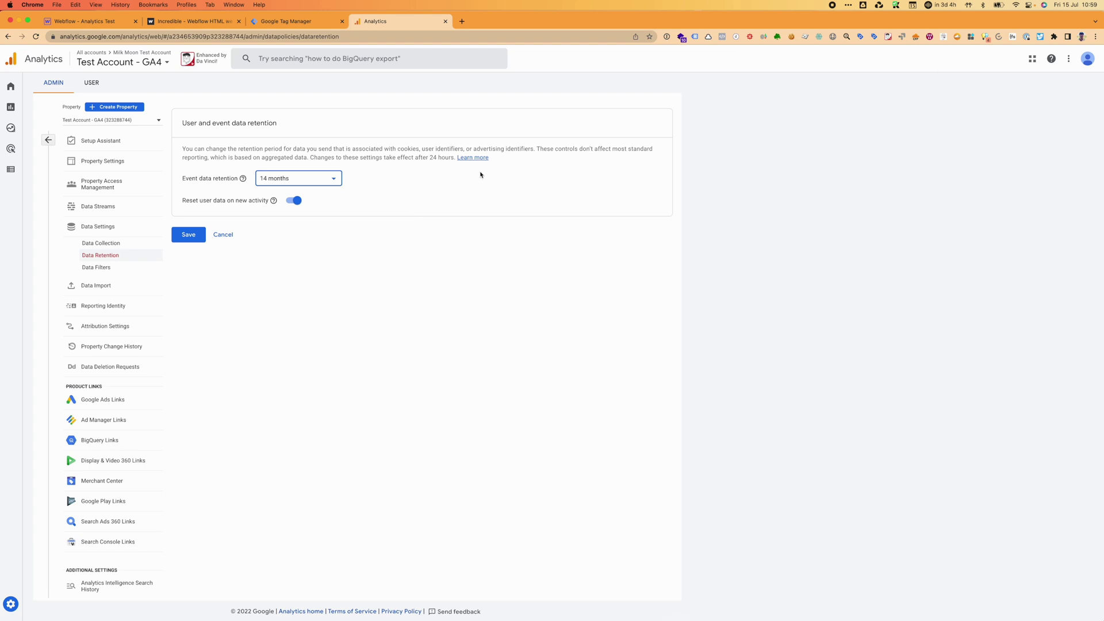
left_click(189, 235)
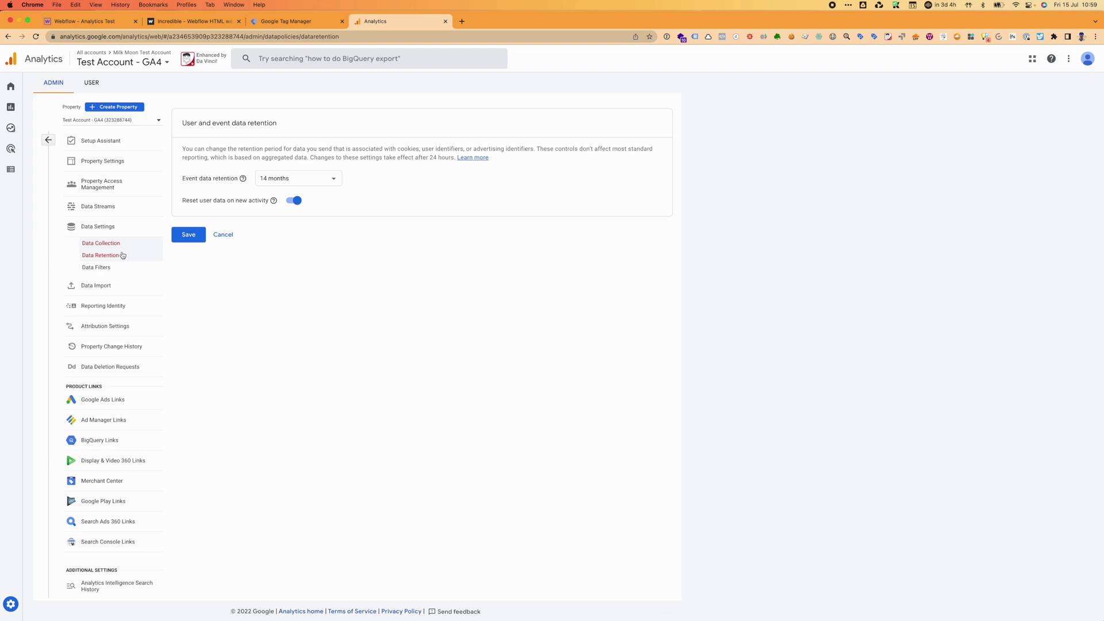
left_click(108, 267)
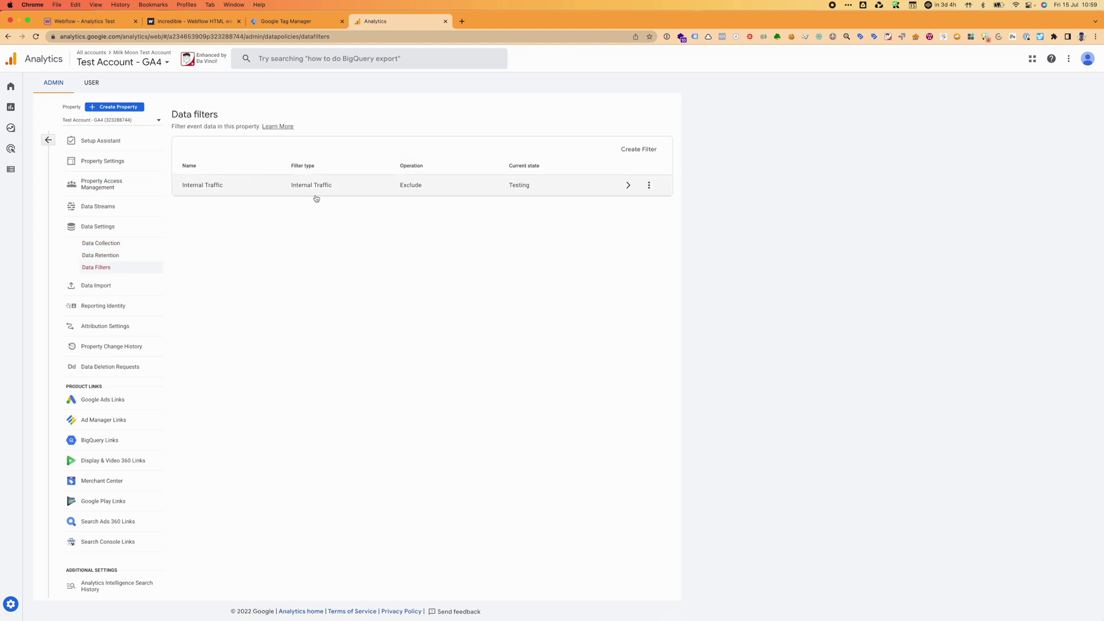
Inspect the Internal Traffic filter, Blended reporting identity and attribution settings, ending on Google Ads Links.
left_click(490, 194)
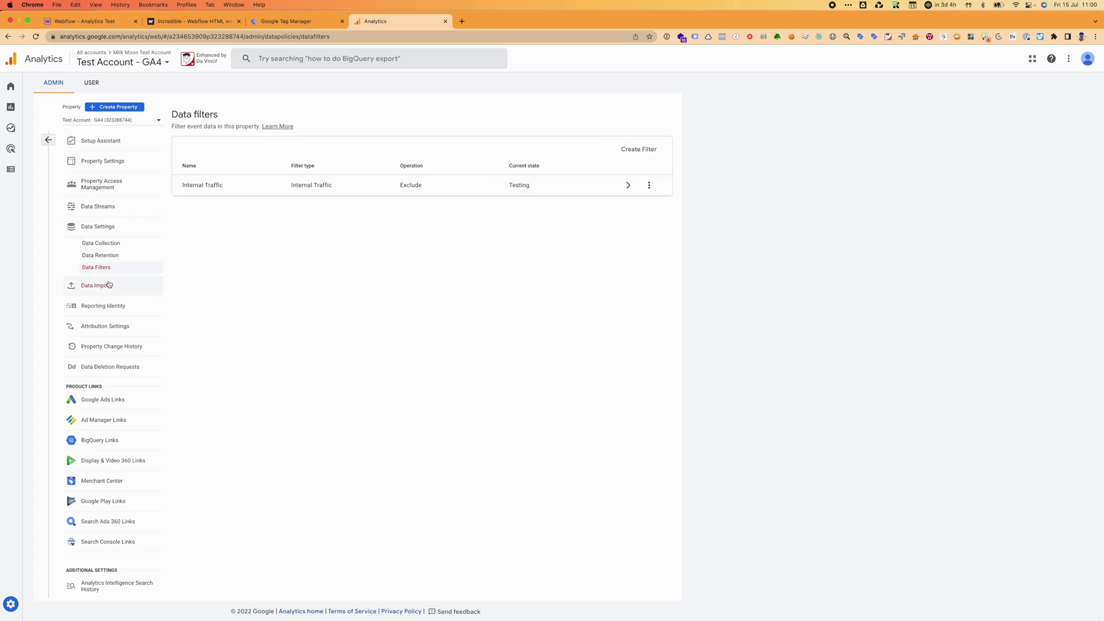
left_click(109, 308)
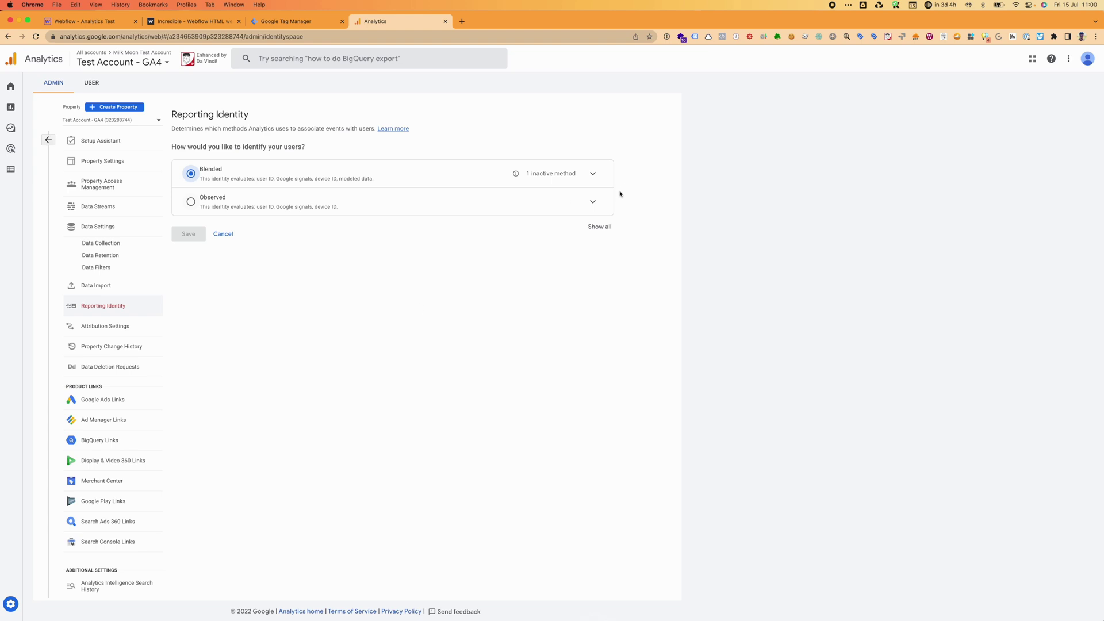
left_click(594, 174)
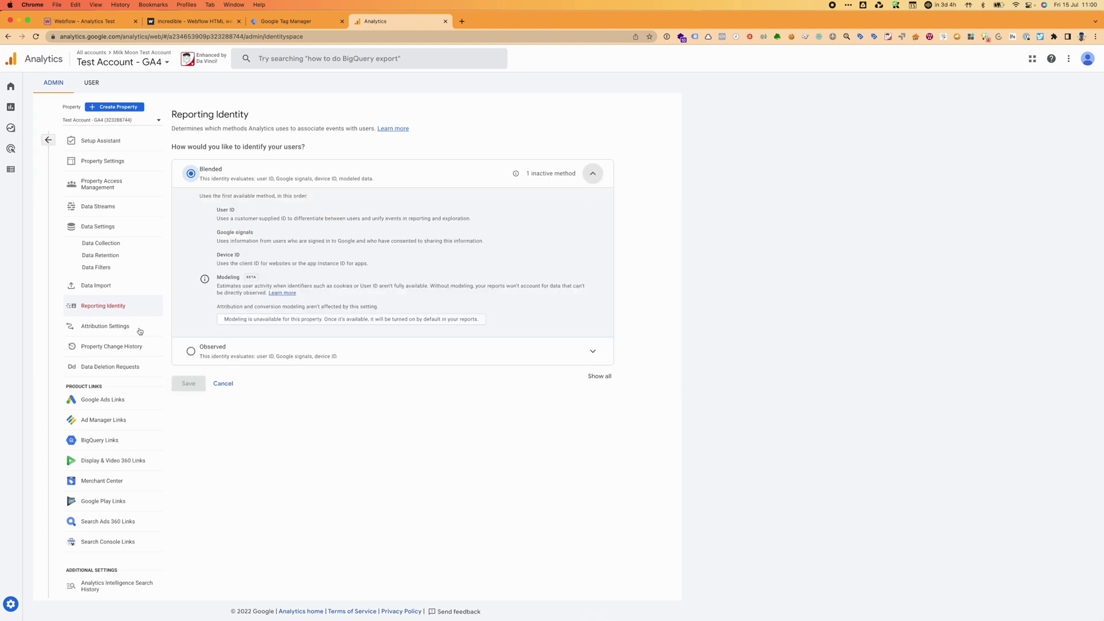
left_click(98, 328)
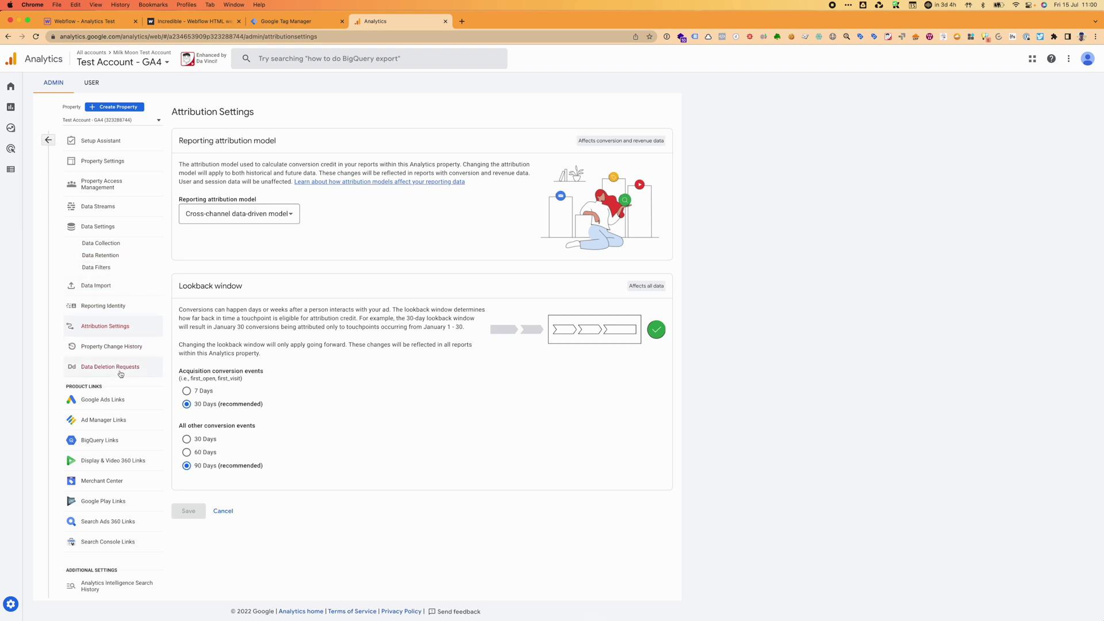
left_click(119, 404)
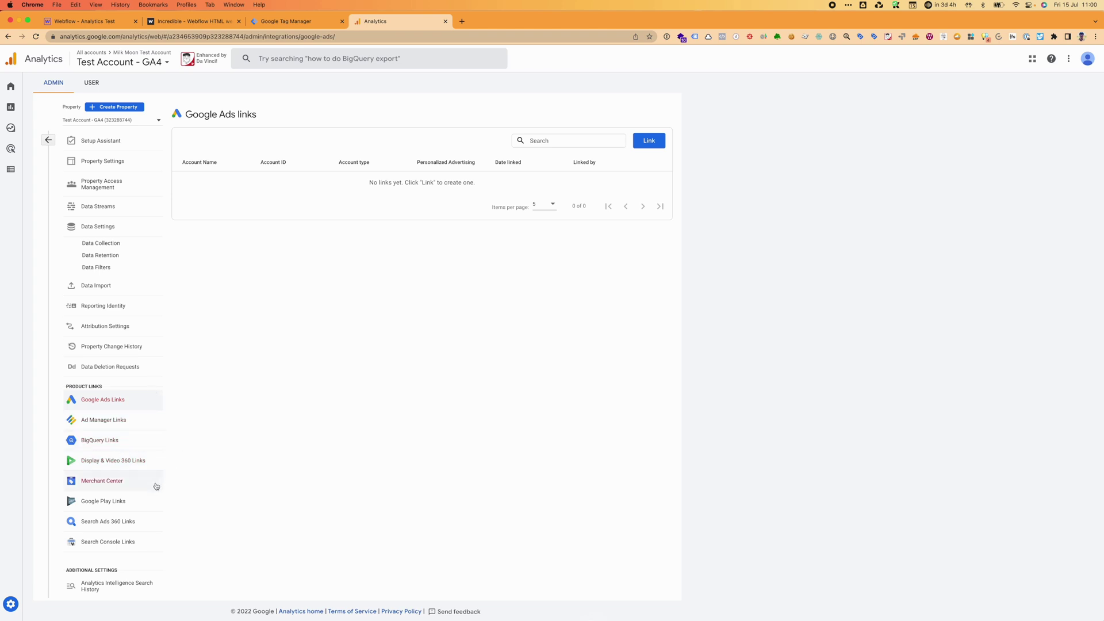
Switch to the Universal Analytics property and select its tracking ID in Property Settings.
left_click(48, 140)
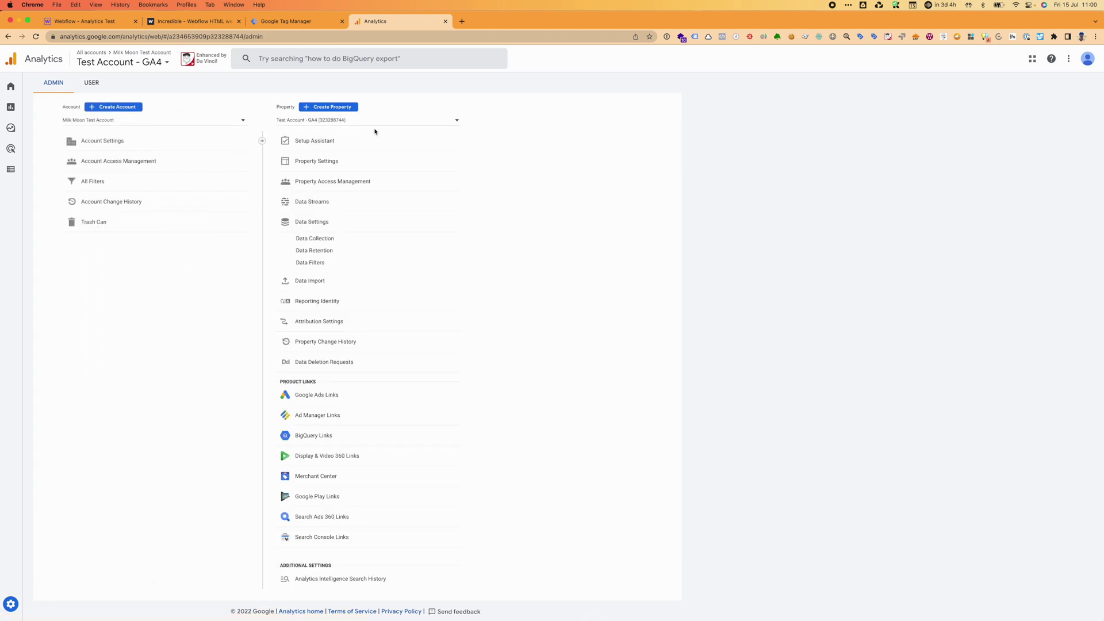
left_click(371, 122)
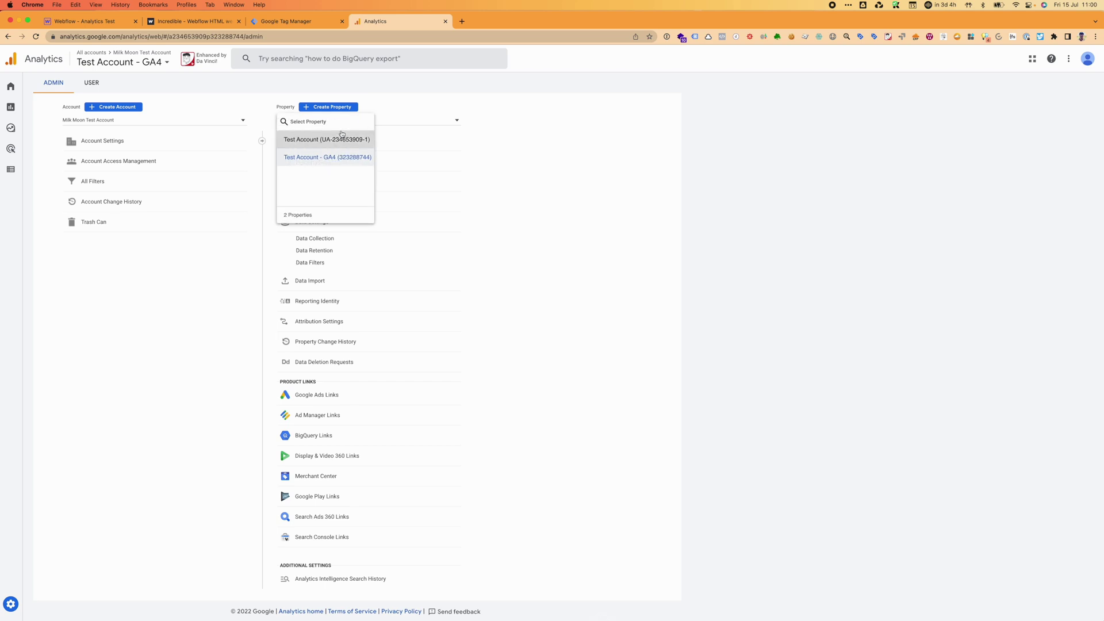
left_click(341, 136)
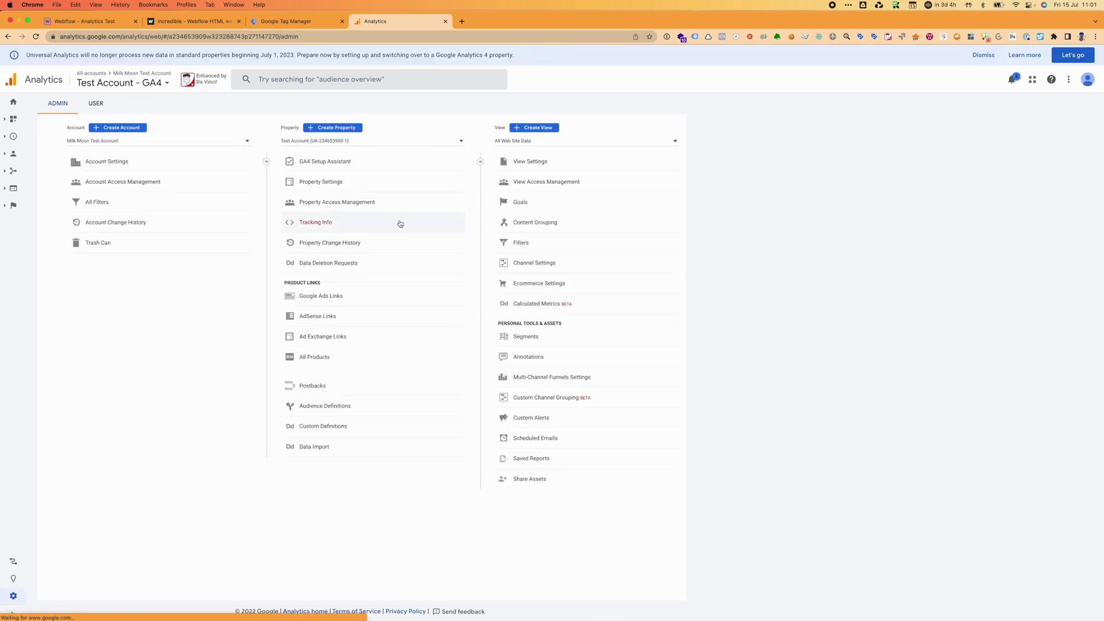
left_click(362, 183)
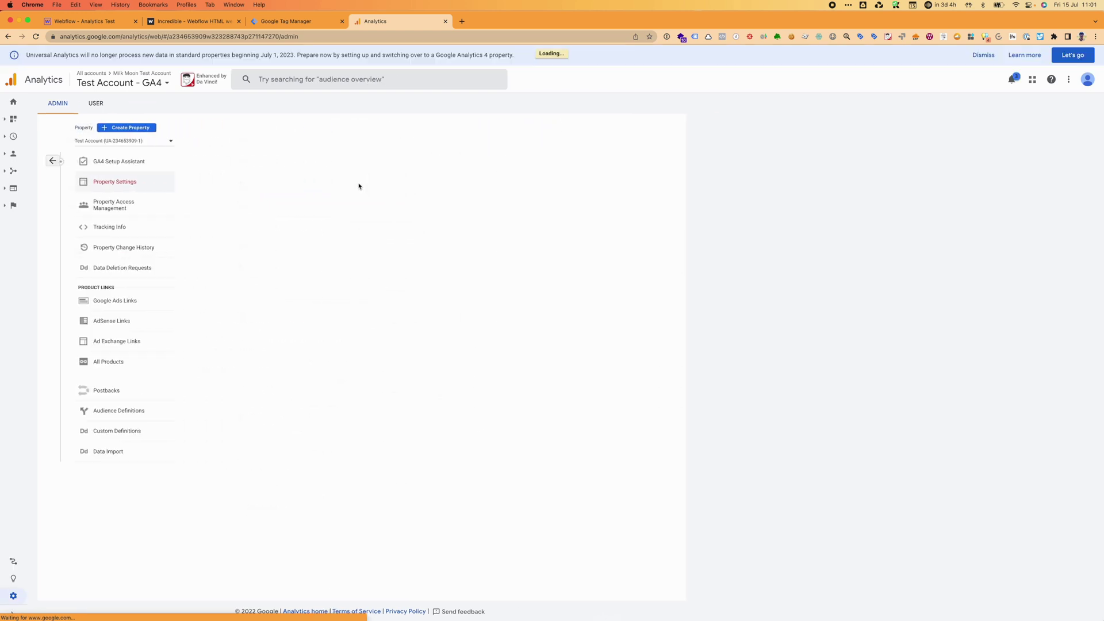
left_click_drag(223, 182, 176, 179)
key("super+c")
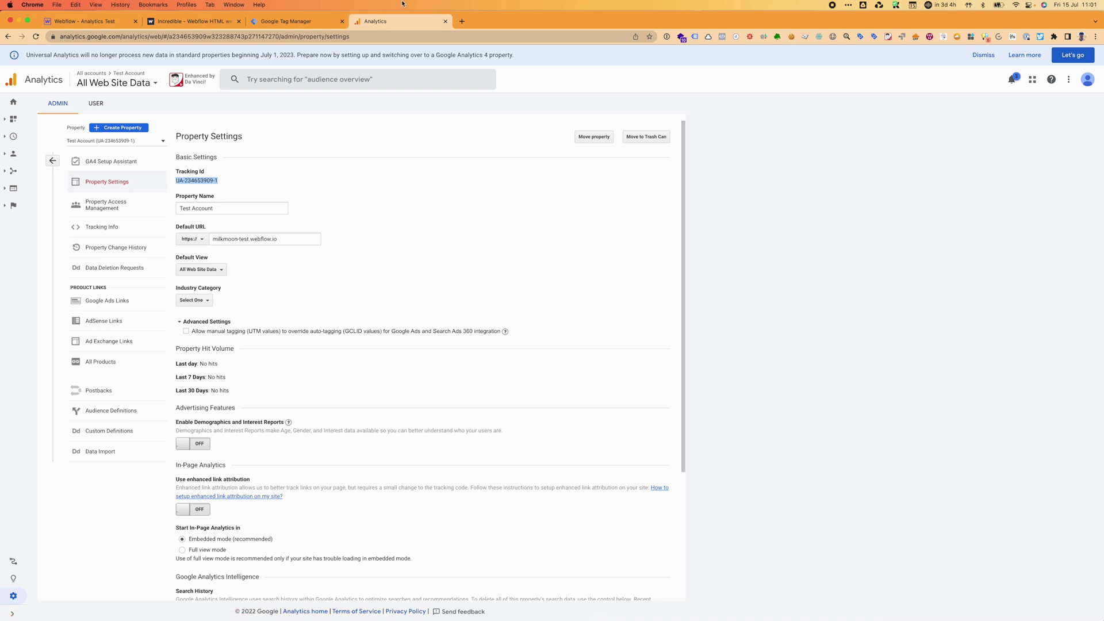
left_click(281, 23)
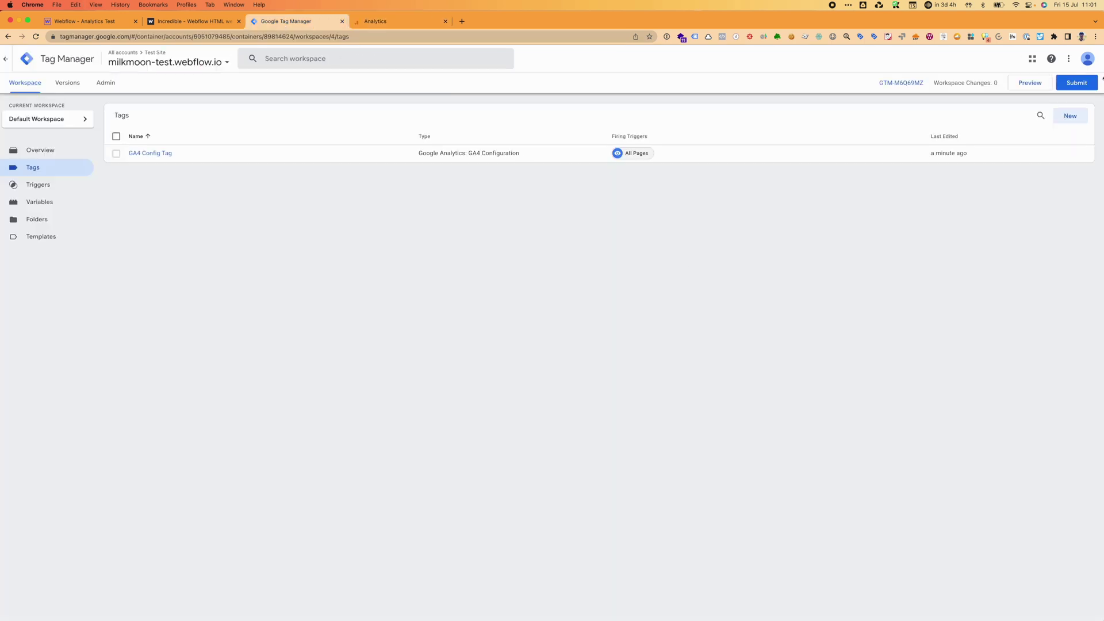
Create a new tag named 'UA Config Tag'.
left_click(1062, 118)
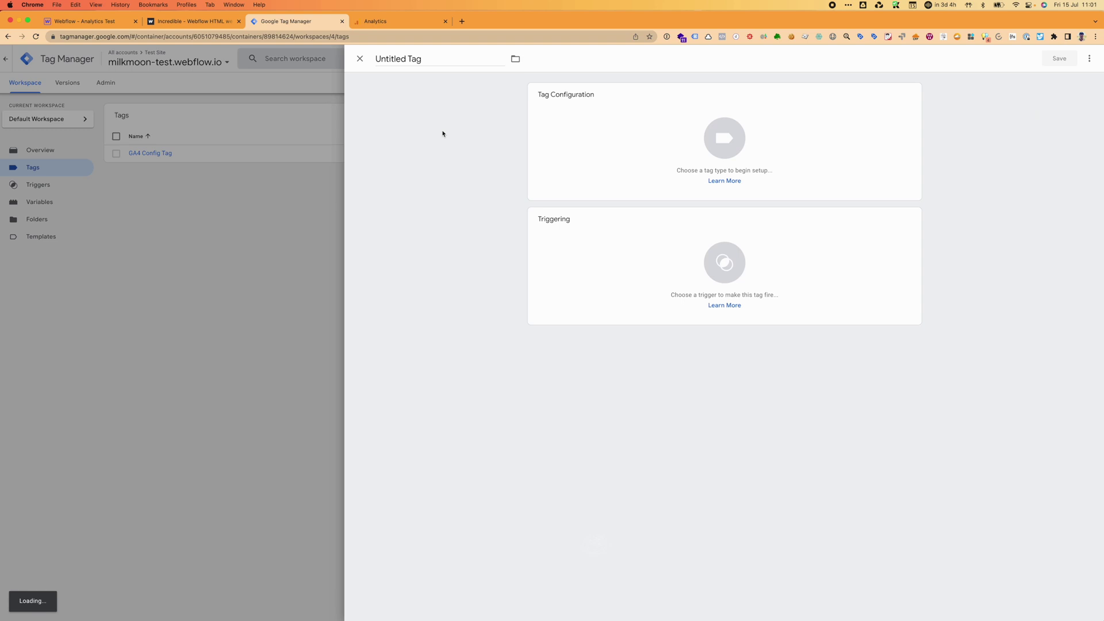
triple_click(422, 59)
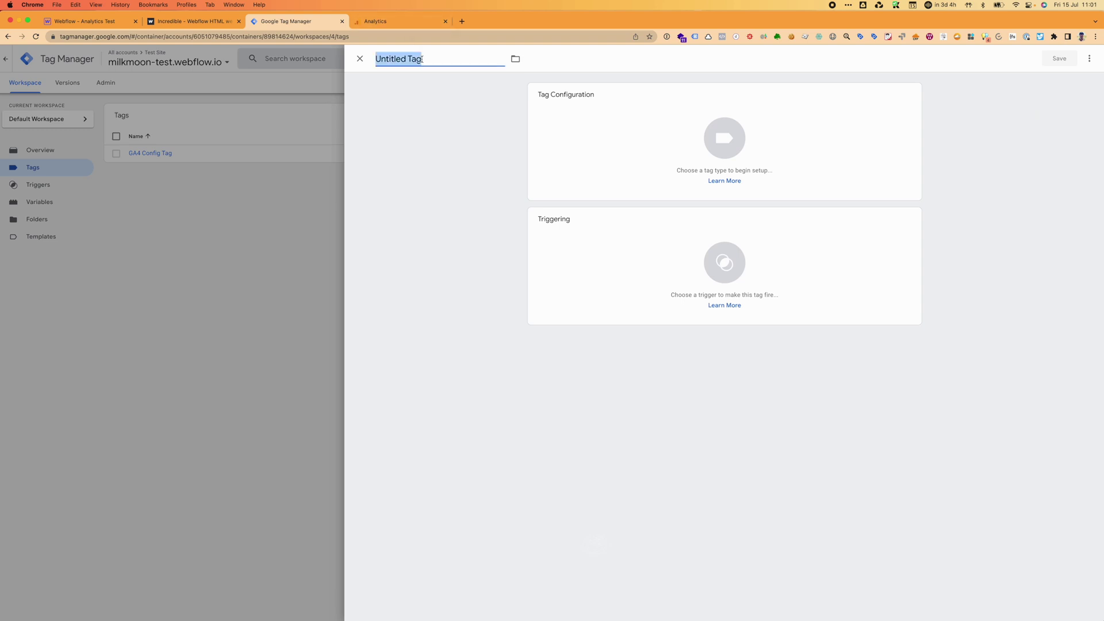
type("UA Cofig")
key("BackSpace")
key("BackSpace")
type("nfig Tag")
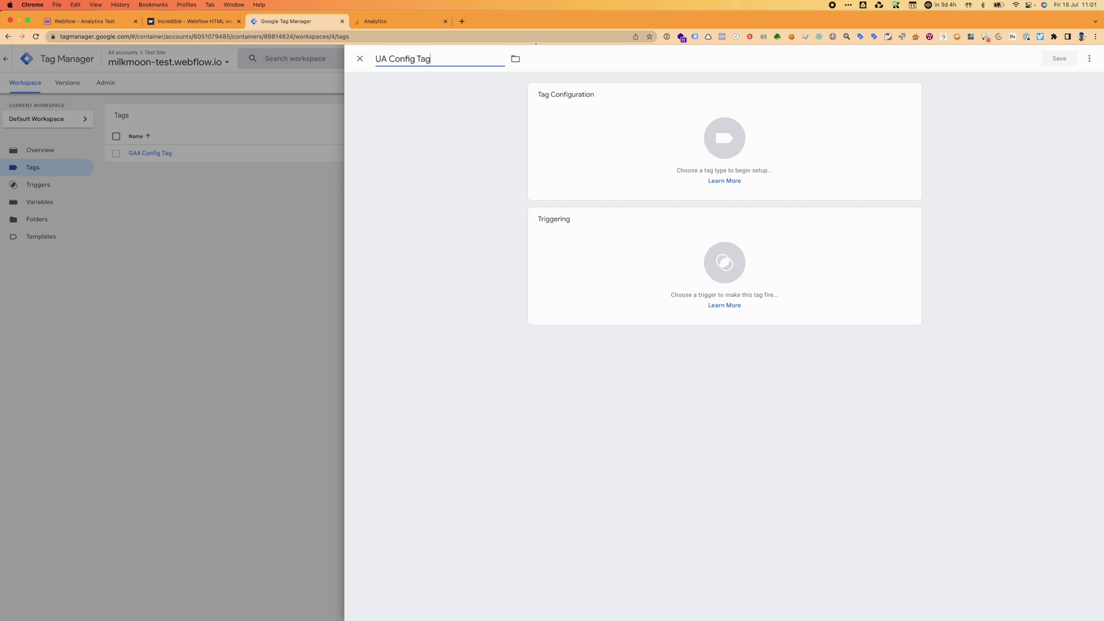
Make it a Google Analytics: Universal Analytics tag and start a new Google Analytics Settings variable.
left_click(725, 138)
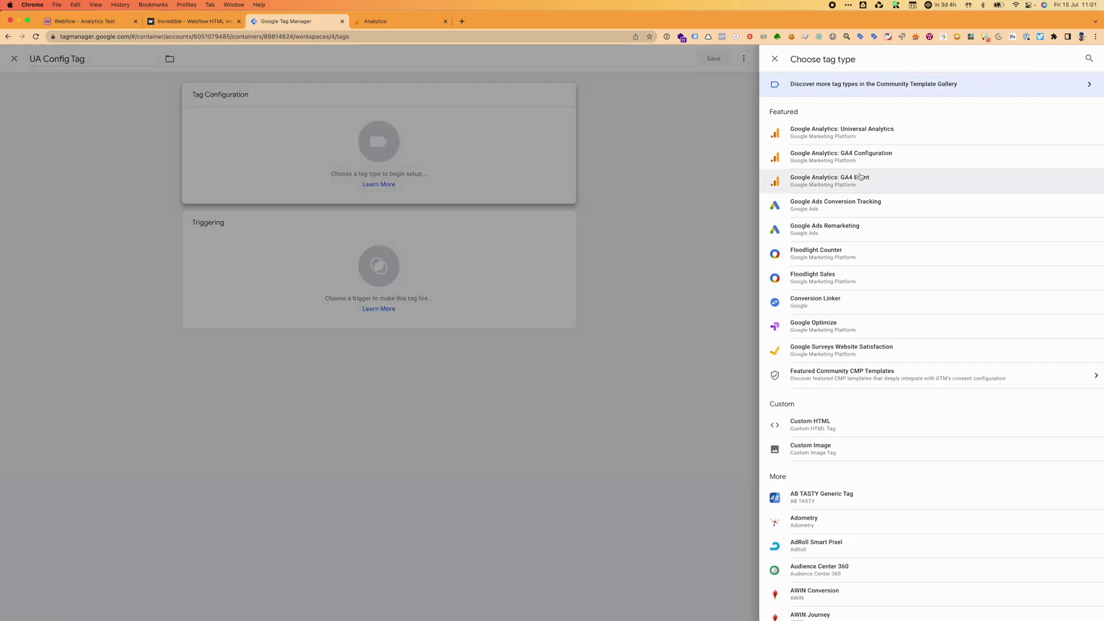
left_click(867, 132)
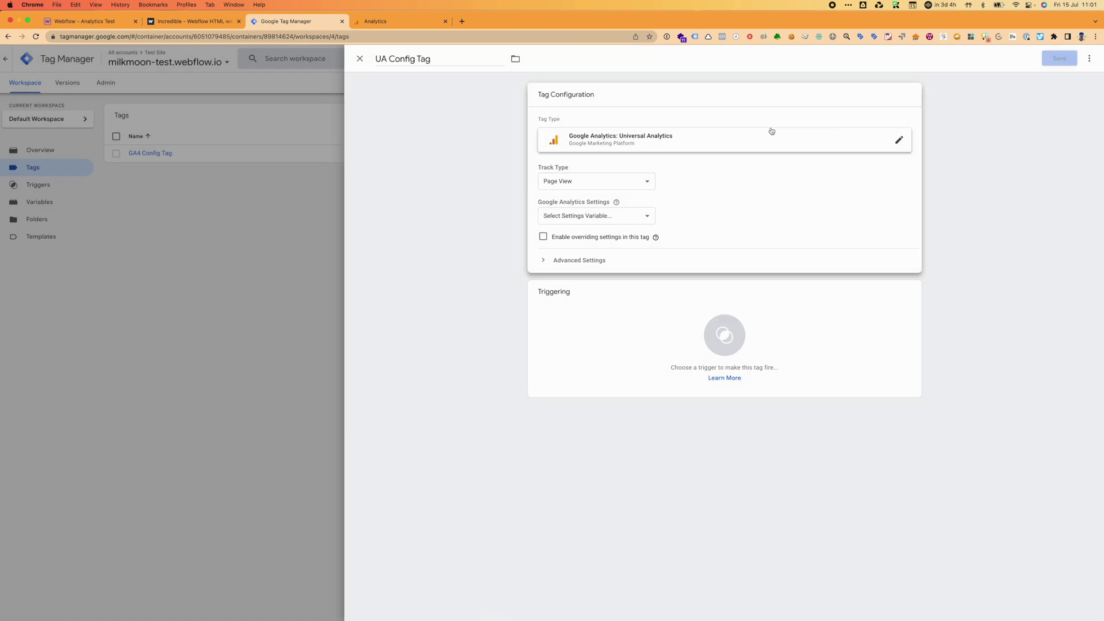
left_click(593, 219)
left_click(572, 237)
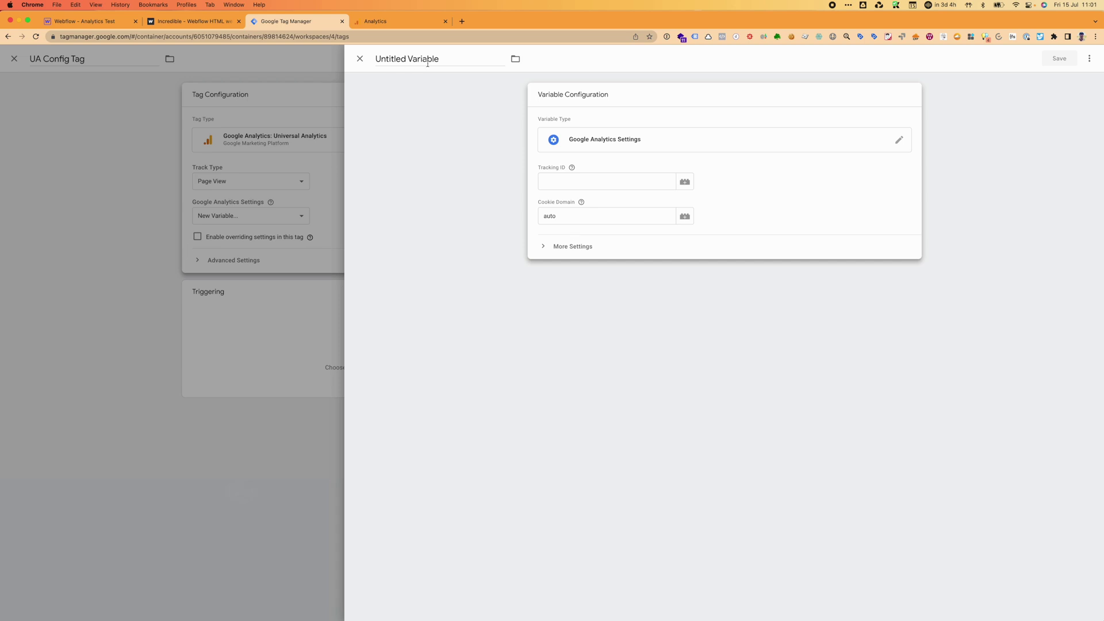
Save a Google Analytics Settings variable 'UA Tracking Tag' holding the pasted UA tracking ID.
triple_click(427, 63)
type("U")
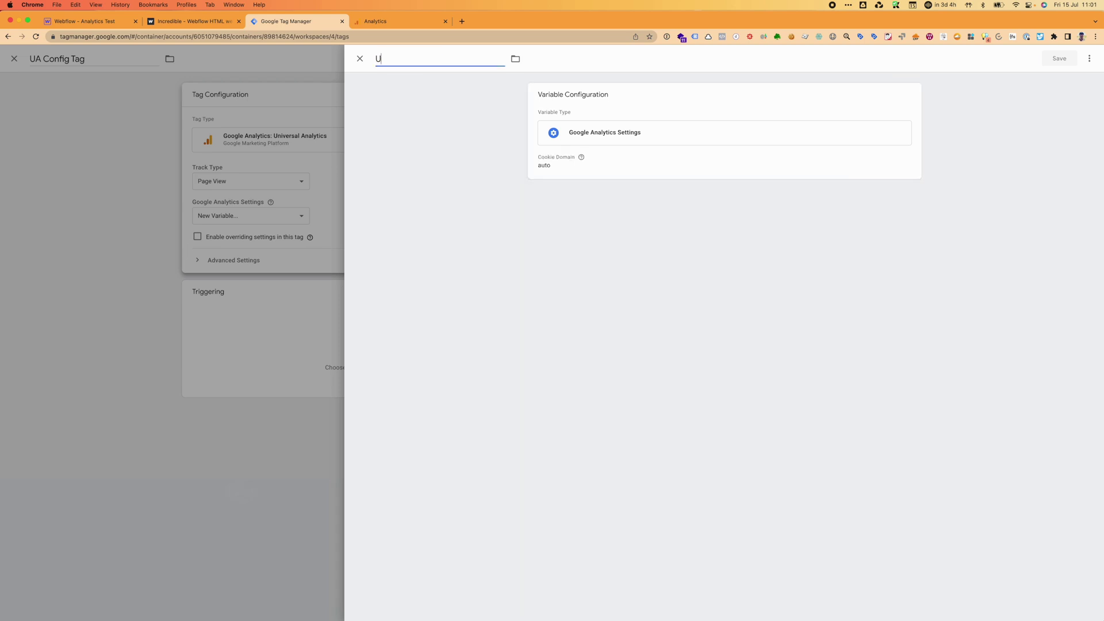
type("A Tracking")
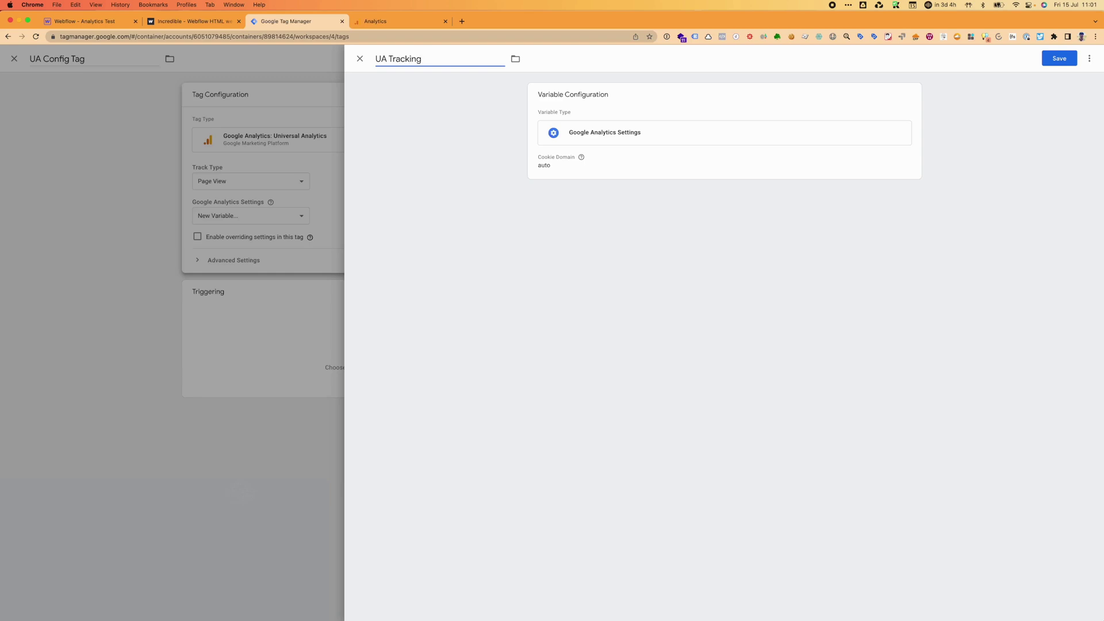
type(" Tag")
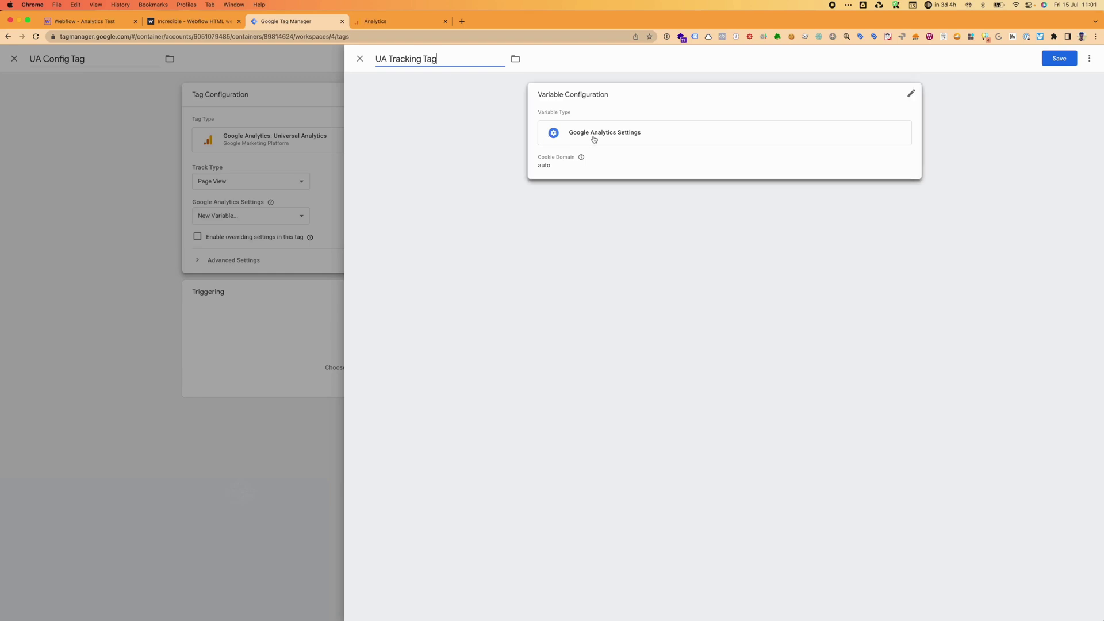
left_click(594, 139)
left_click(573, 177)
key("super+v")
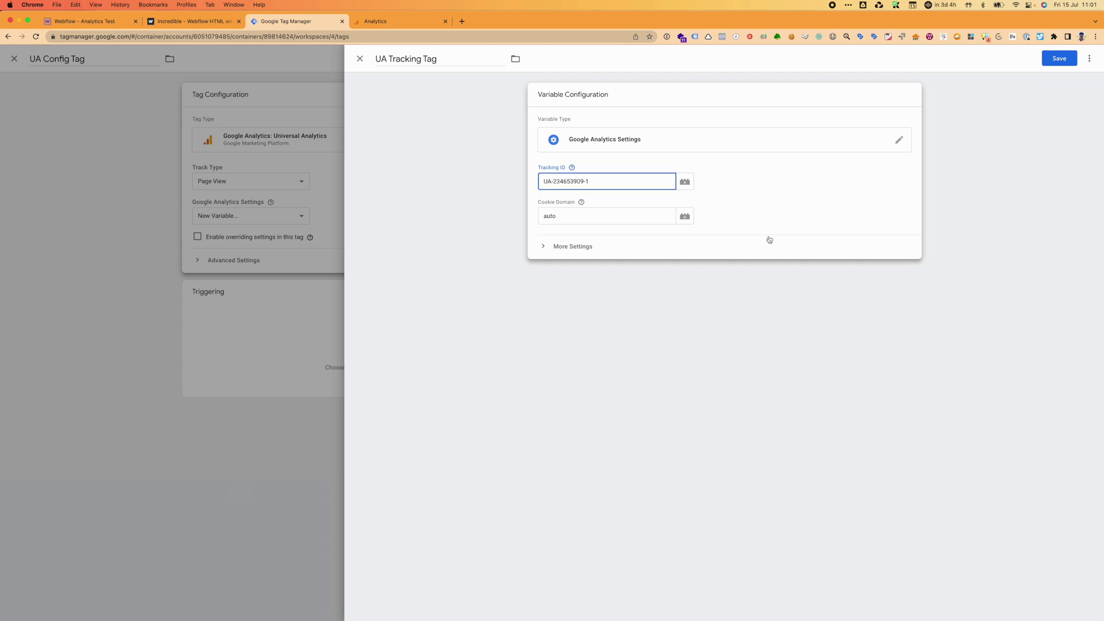
left_click(770, 239)
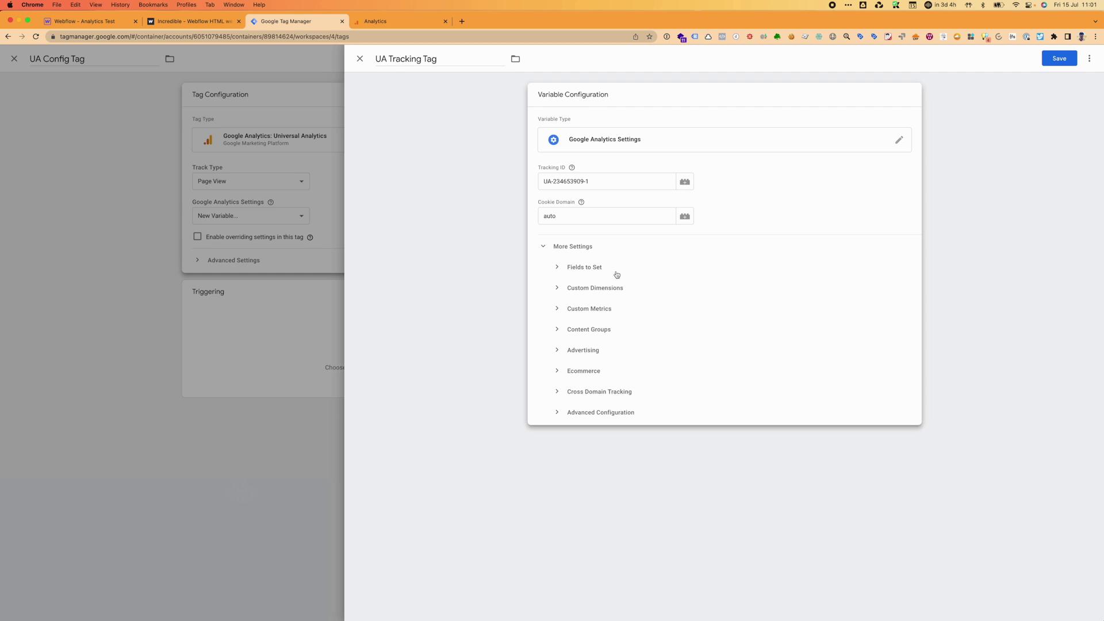
left_click(596, 395)
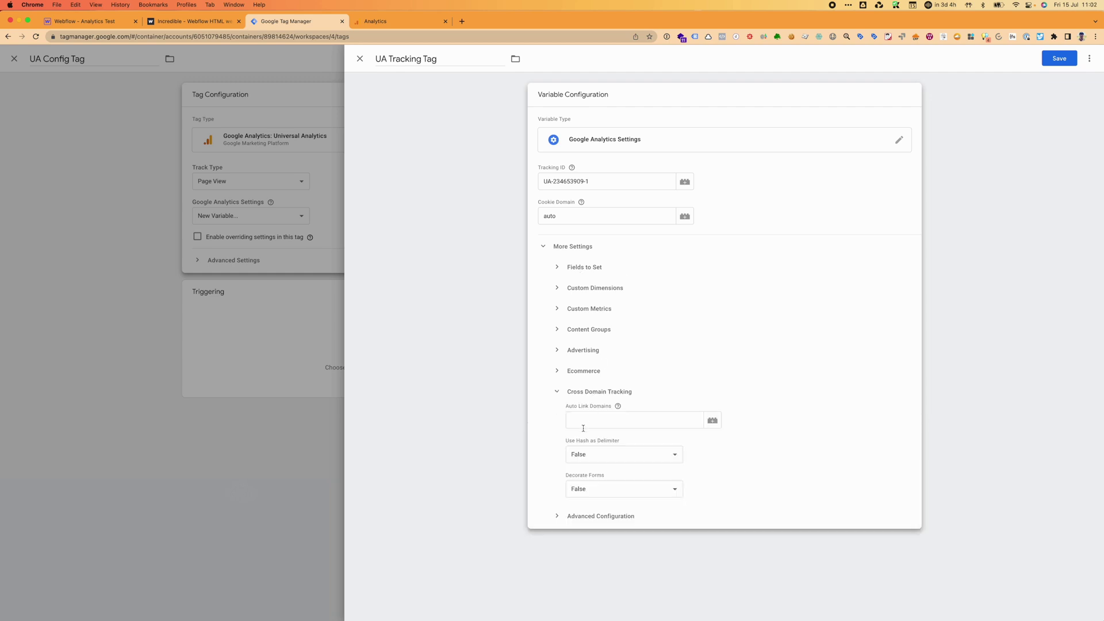
mouse_move(619, 407)
left_click(1064, 58)
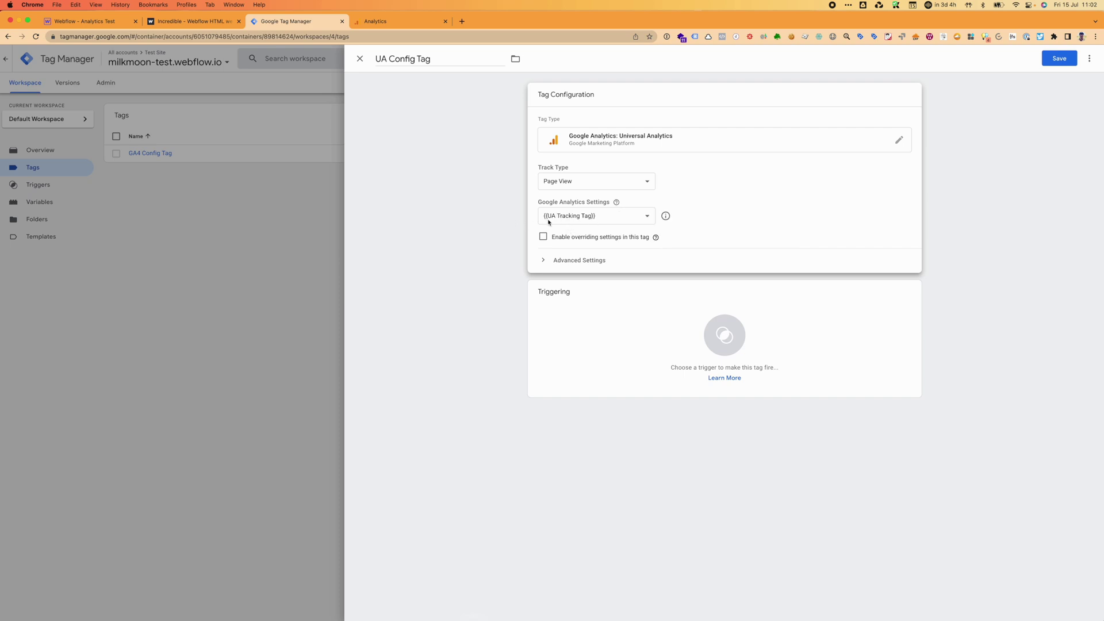
Set UA Config Tag to fire on All Pages and save it.
left_click(562, 305)
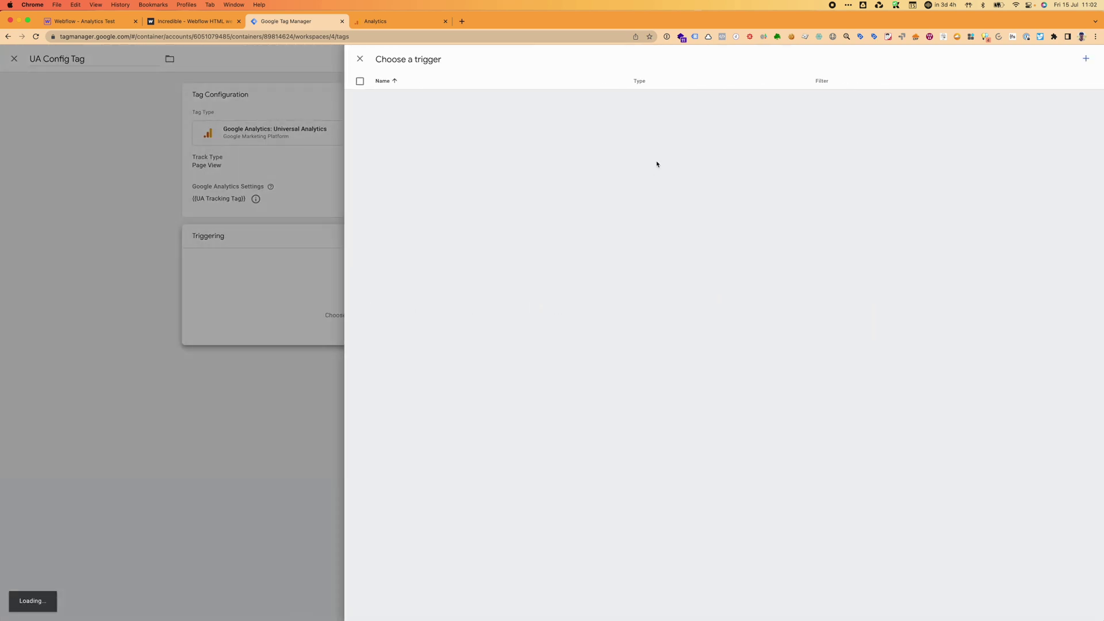
left_click(389, 98)
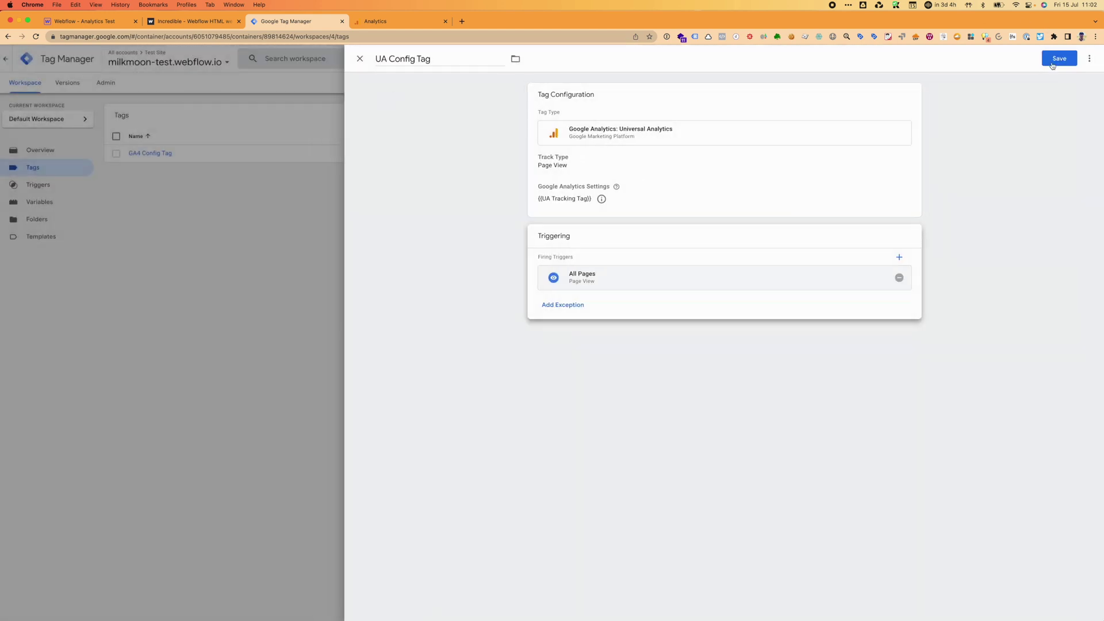
left_click(1059, 60)
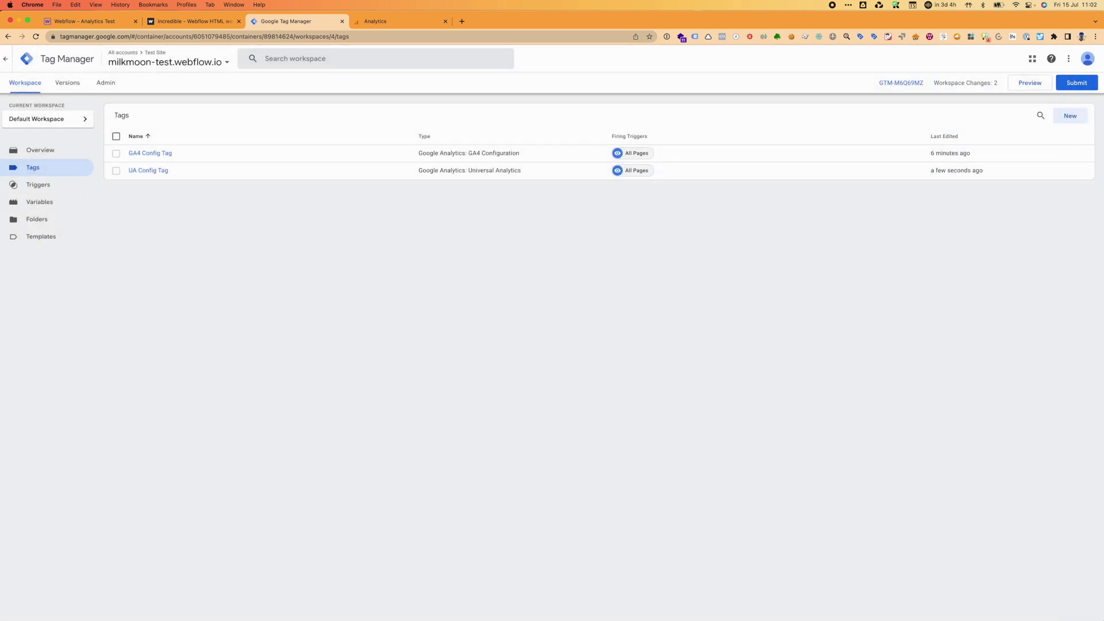
On the Variables page, review the user-defined UA Tracking Tag settings variable, then close it.
left_click(39, 201)
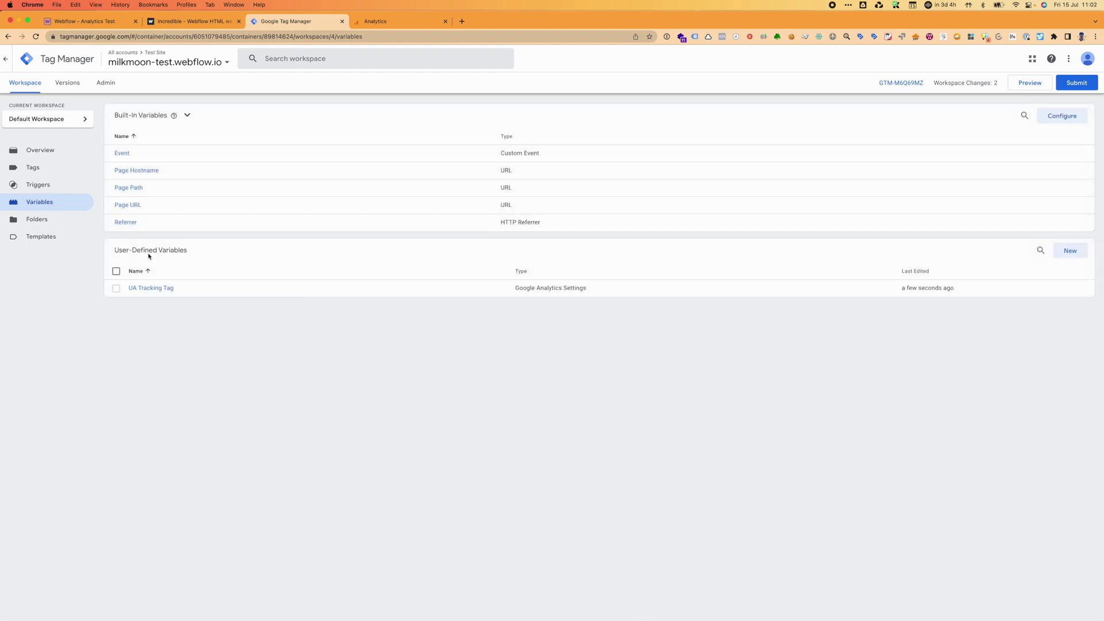
left_click(150, 288)
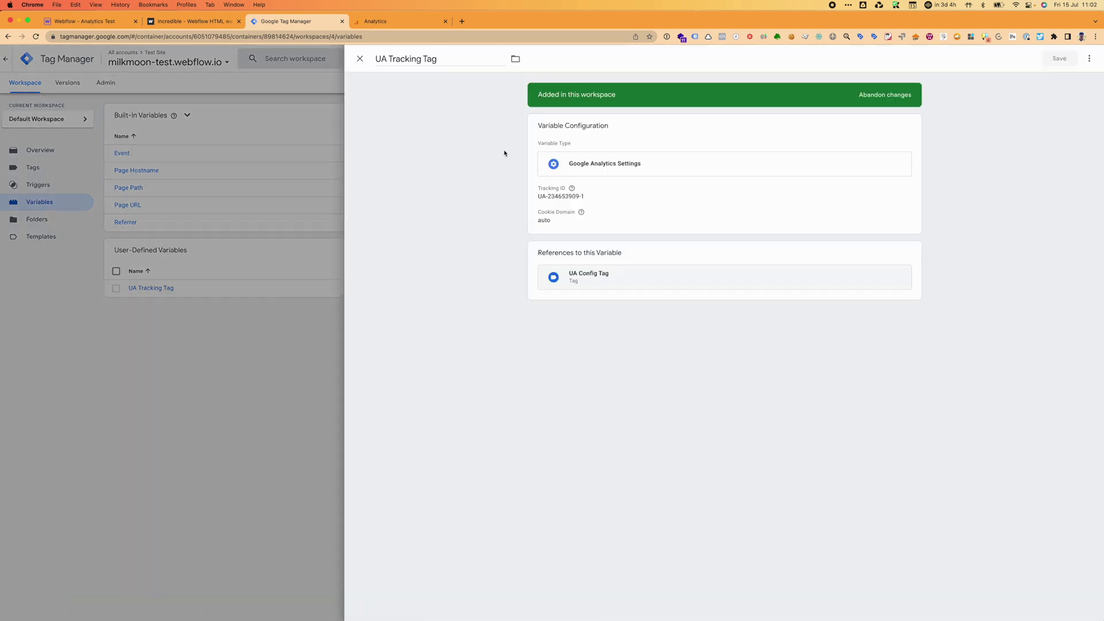
left_click(360, 58)
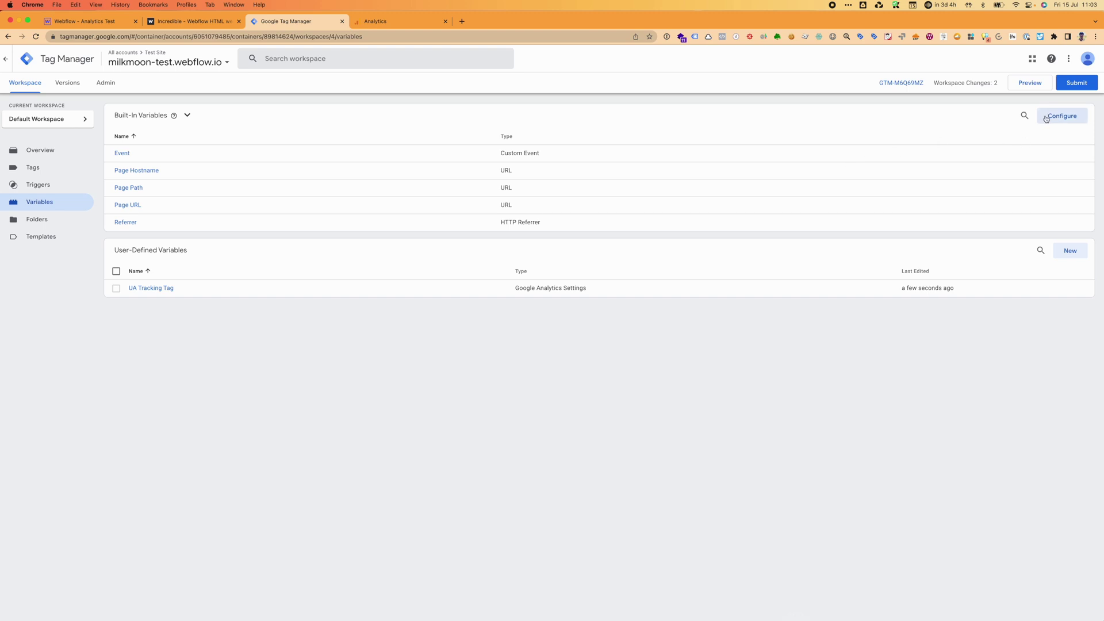
Enable the built-in Utilities and Errors variables, from Environment Name through Debug Mode.
left_click(1046, 116)
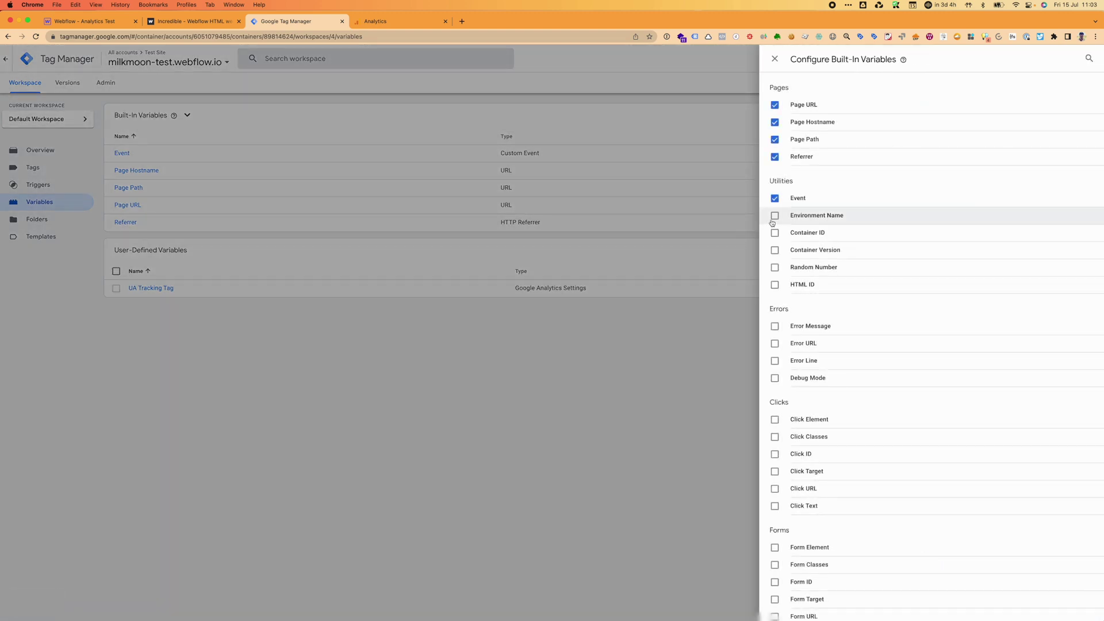
left_click(775, 215)
left_click(775, 234)
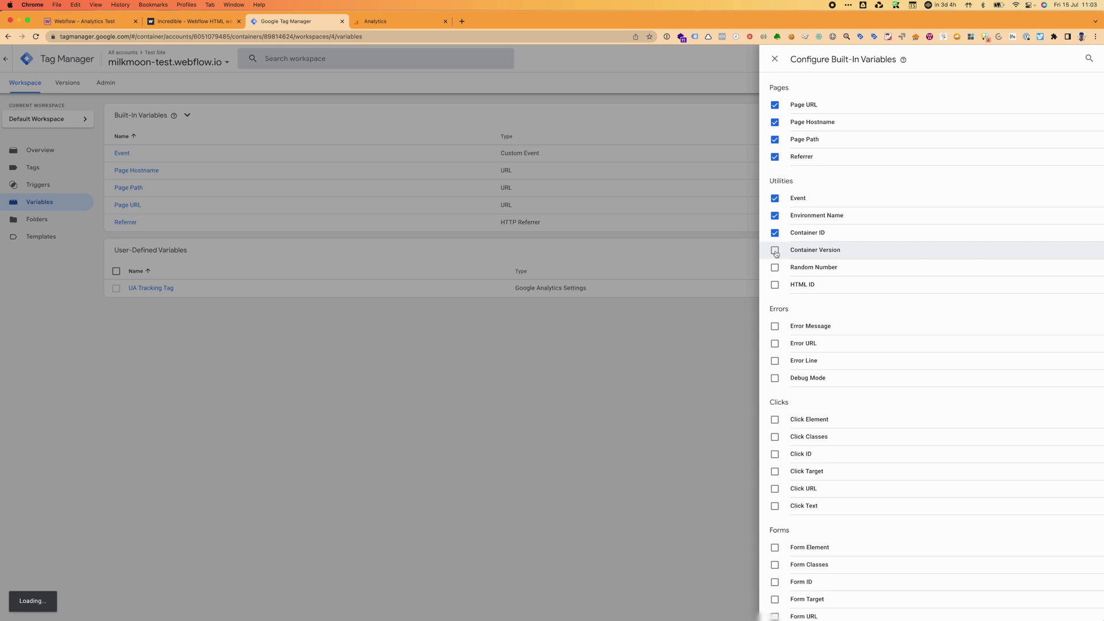
left_click(775, 251)
left_click(776, 268)
left_click(775, 285)
left_click(775, 326)
left_click(775, 344)
left_click(775, 361)
left_click(775, 379)
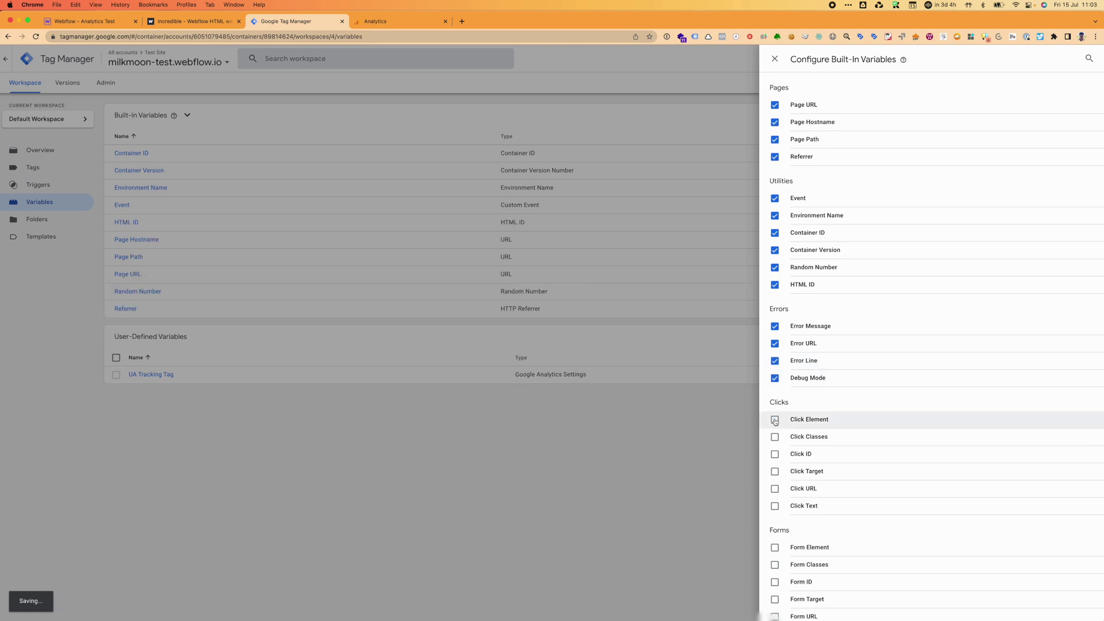
Enable all Clicks variables: Click Element, Classes, ID, Target, URL and Text.
left_click(775, 420)
left_click(774, 437)
left_click(774, 454)
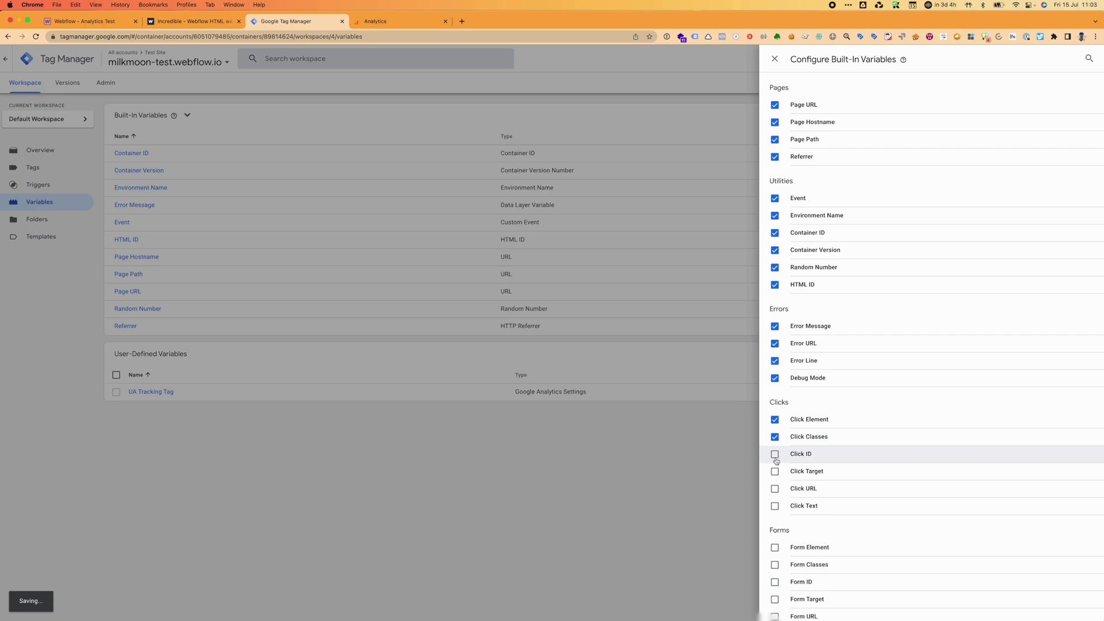
left_click(774, 472)
left_click(775, 490)
left_click(775, 506)
scroll(777, 509, "down", 5)
scroll(777, 512, "down", 2)
right_click(778, 512)
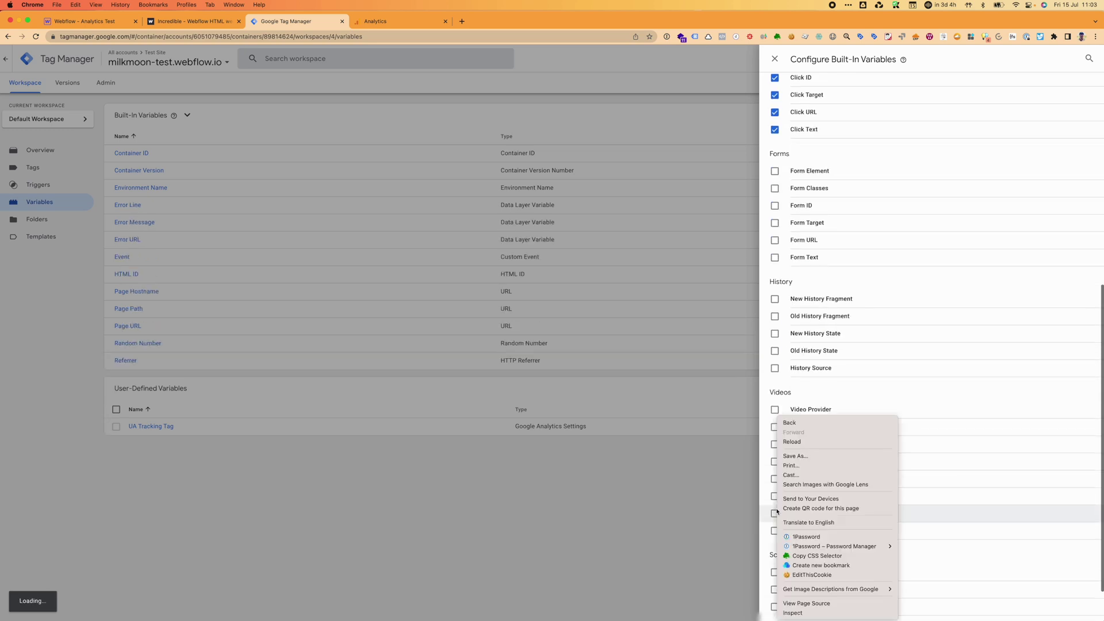
left_click(775, 171)
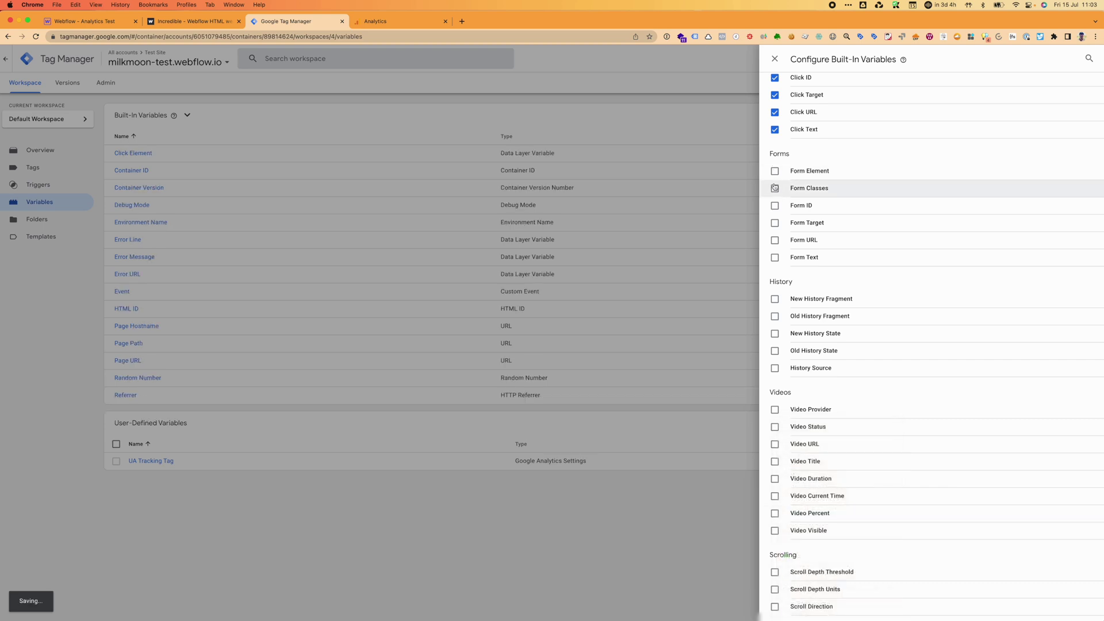
Enable all Forms, History, Videos and Scrolling variables, then close the configuration panel.
left_click(774, 172)
left_click(775, 189)
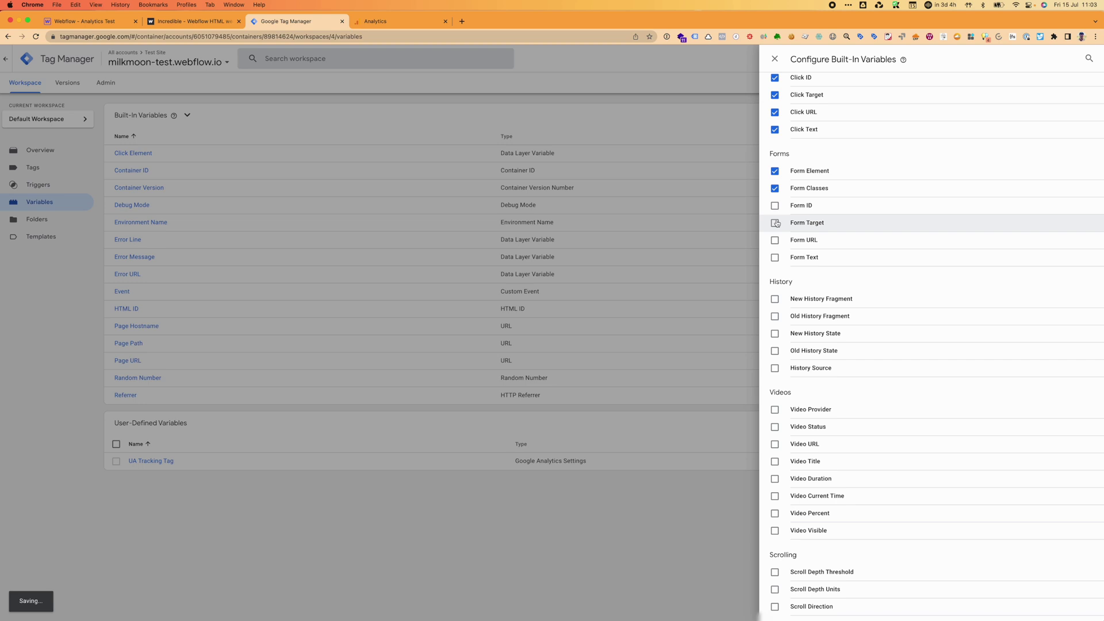
left_click(774, 206)
left_click(776, 224)
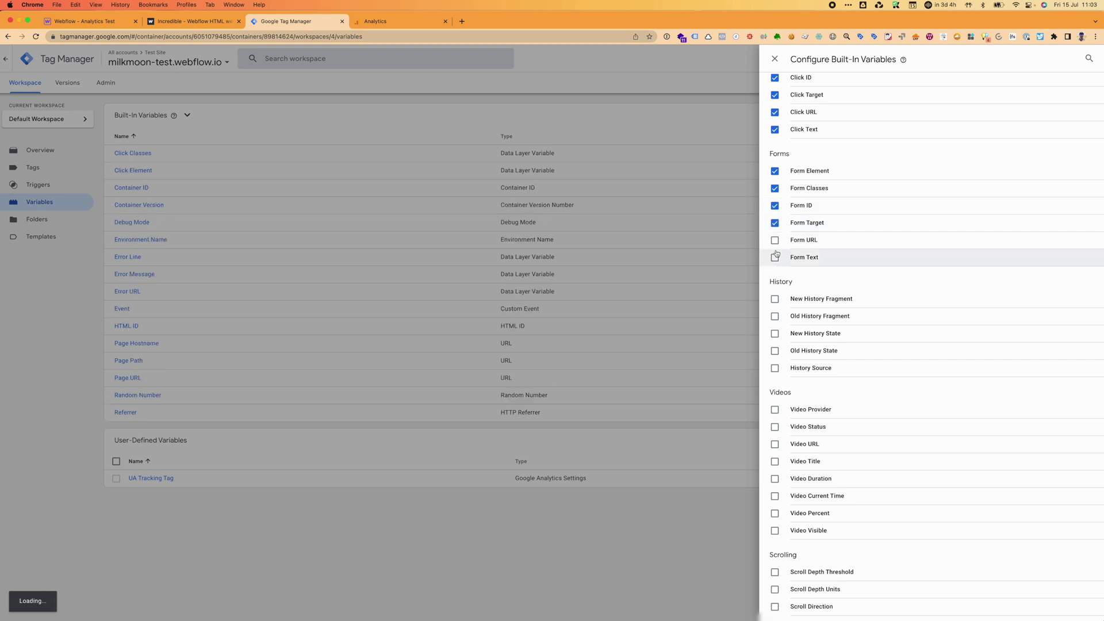
left_click(775, 241)
left_click(776, 259)
left_click(775, 299)
left_click(775, 315)
left_click(775, 333)
left_click(775, 351)
left_click(776, 368)
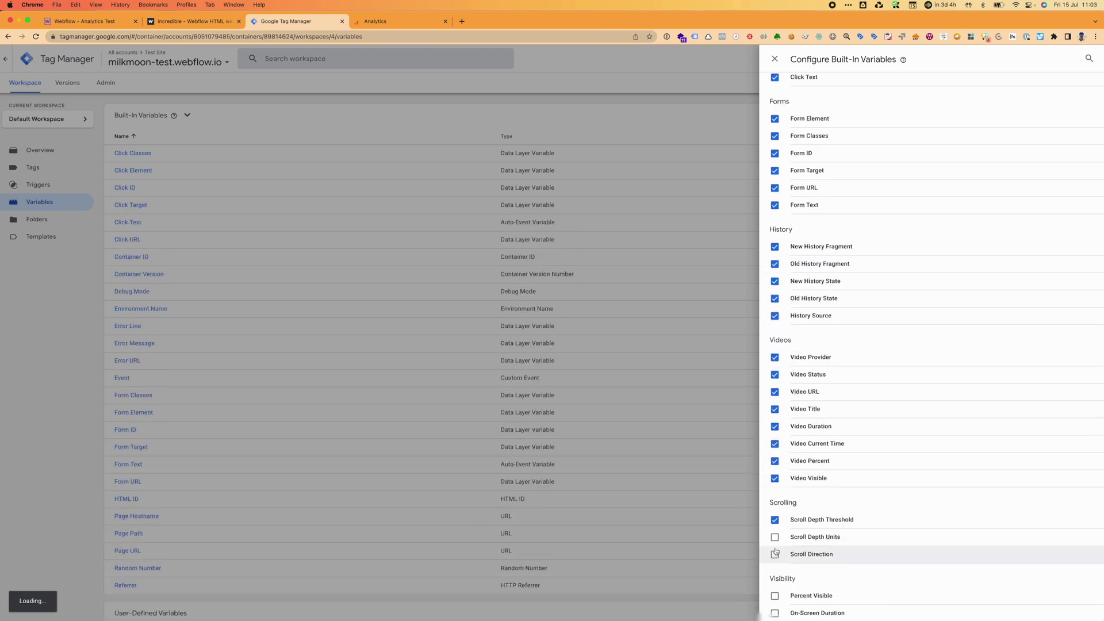
left_click(775, 59)
scroll(515, 430, "down", 5)
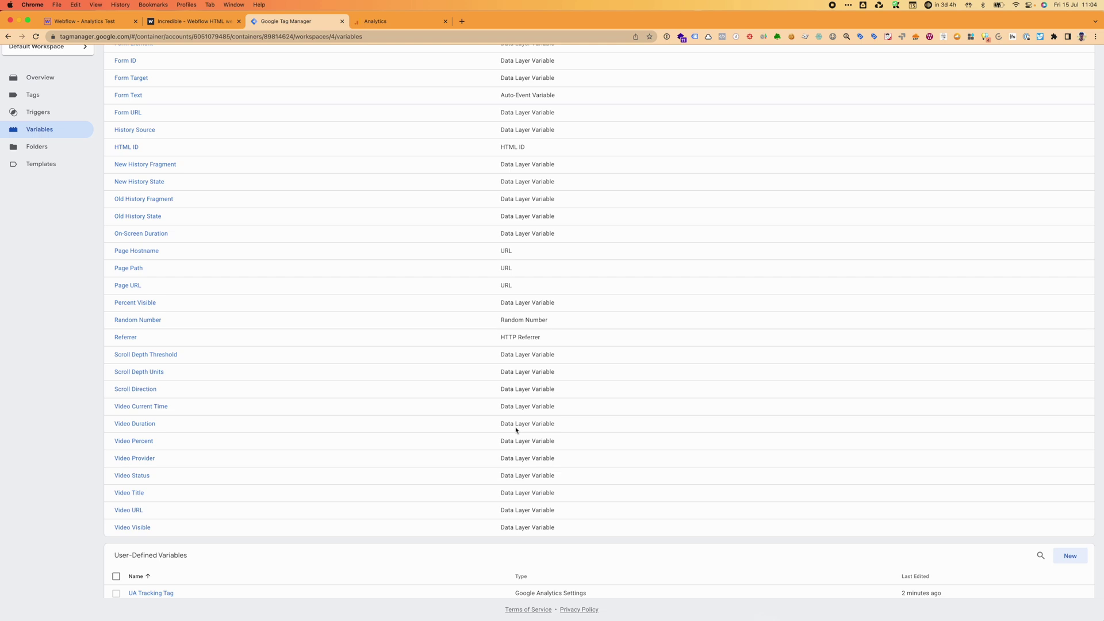
scroll(516, 430, "up", 10)
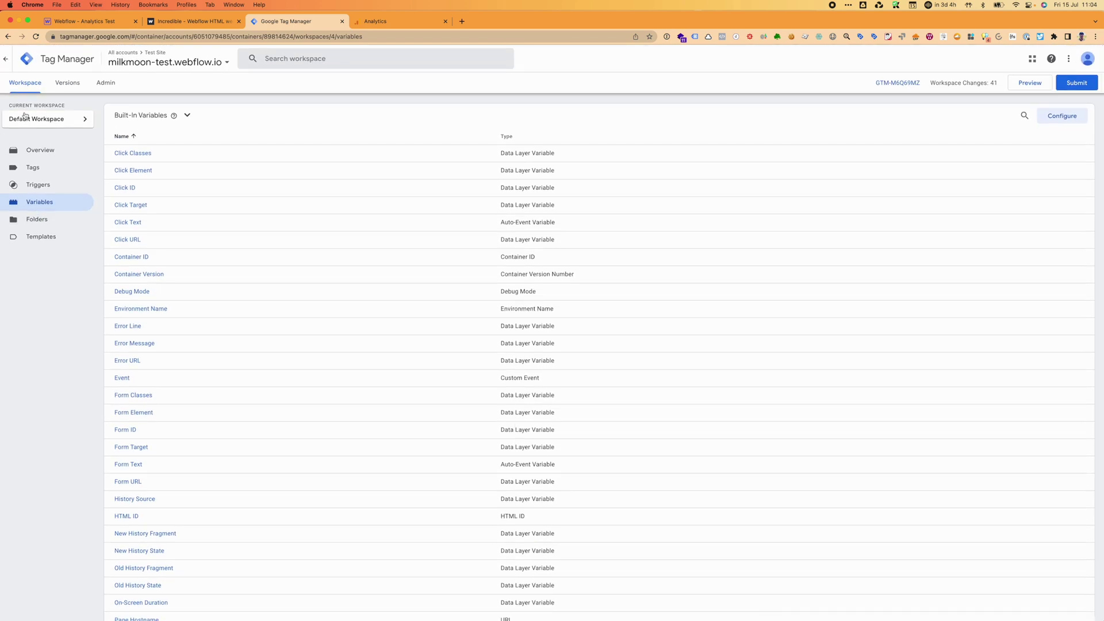
Submit and publish the workspace as Version 4 without a version description.
left_click(51, 151)
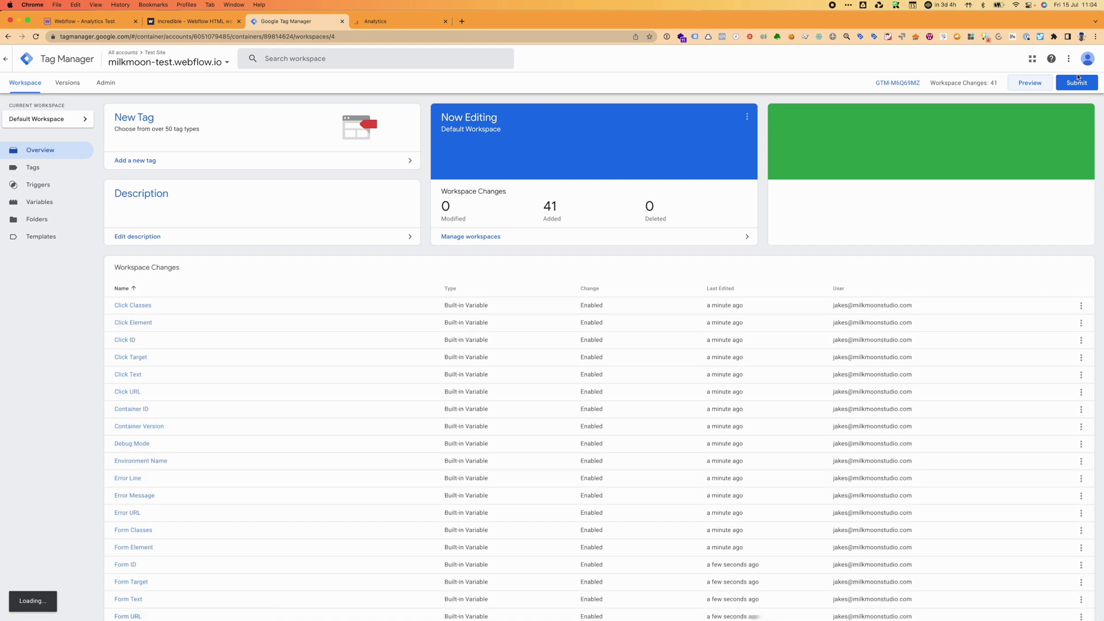
left_click(1078, 82)
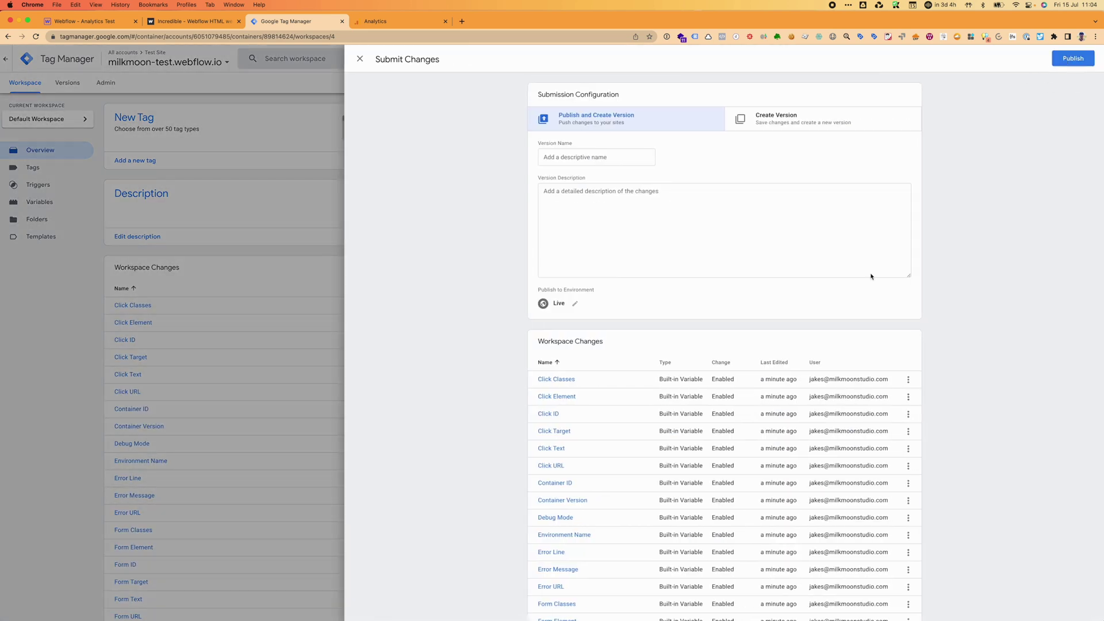
scroll(740, 473, "down", 15)
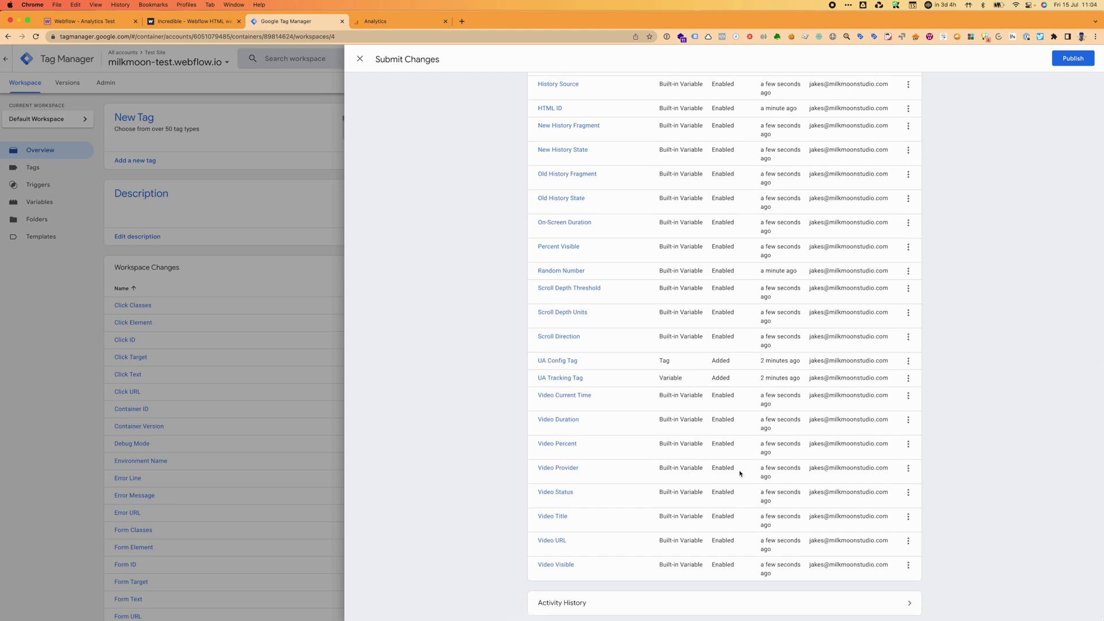
scroll(697, 454, "up", 15)
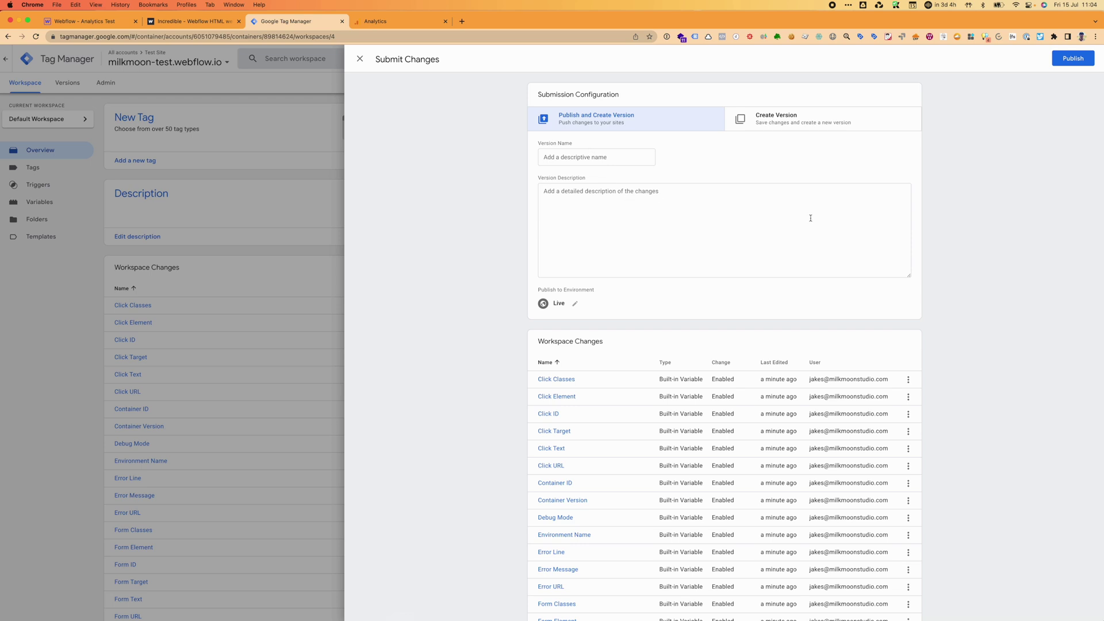
left_click(1070, 60)
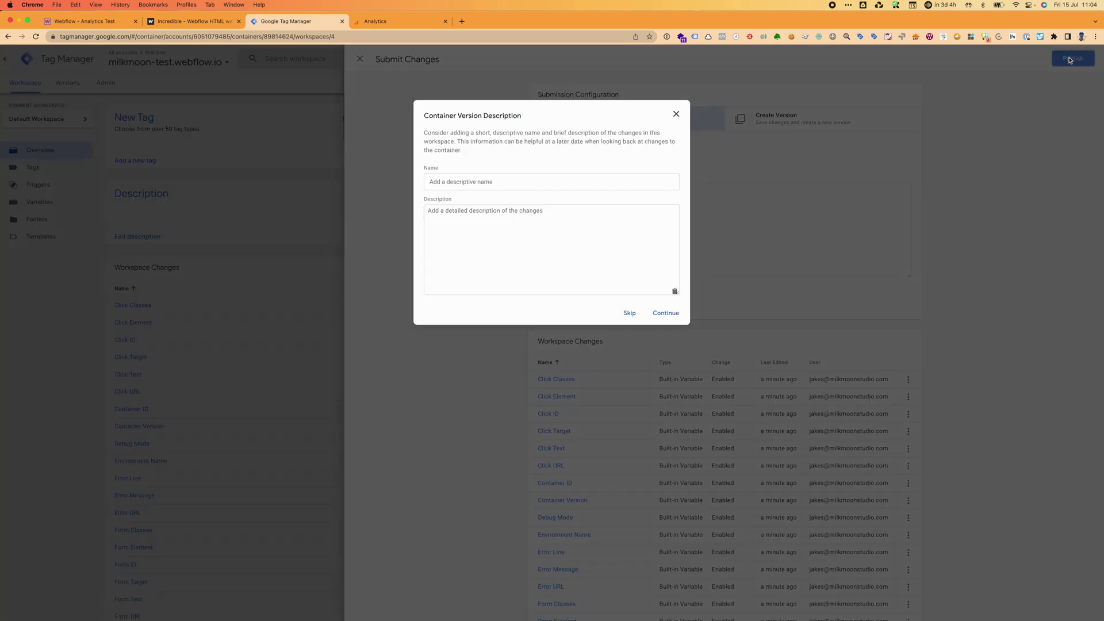
left_click(667, 313)
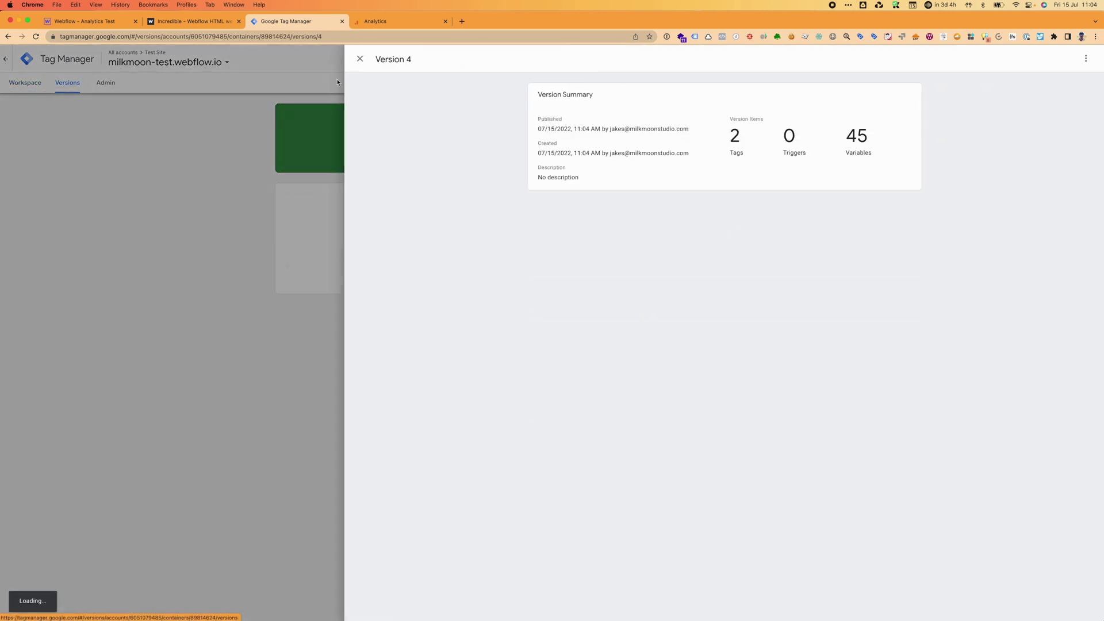
Back in Analytics Property Settings, set the Industry Category to Computers & Electronics.
left_click(360, 60)
left_click(382, 22)
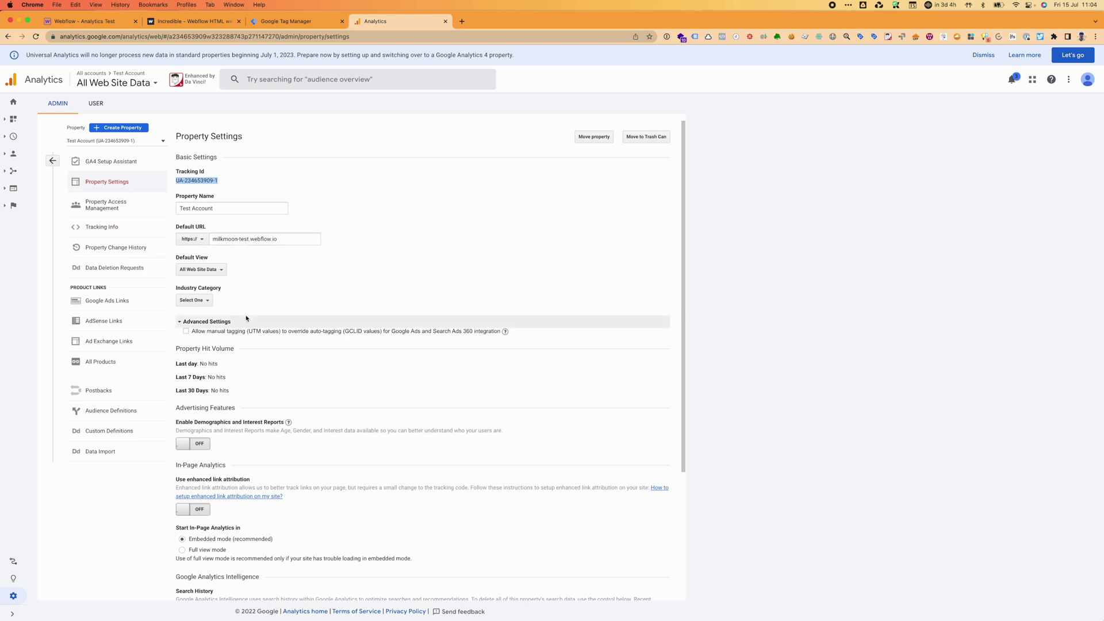
left_click(195, 300)
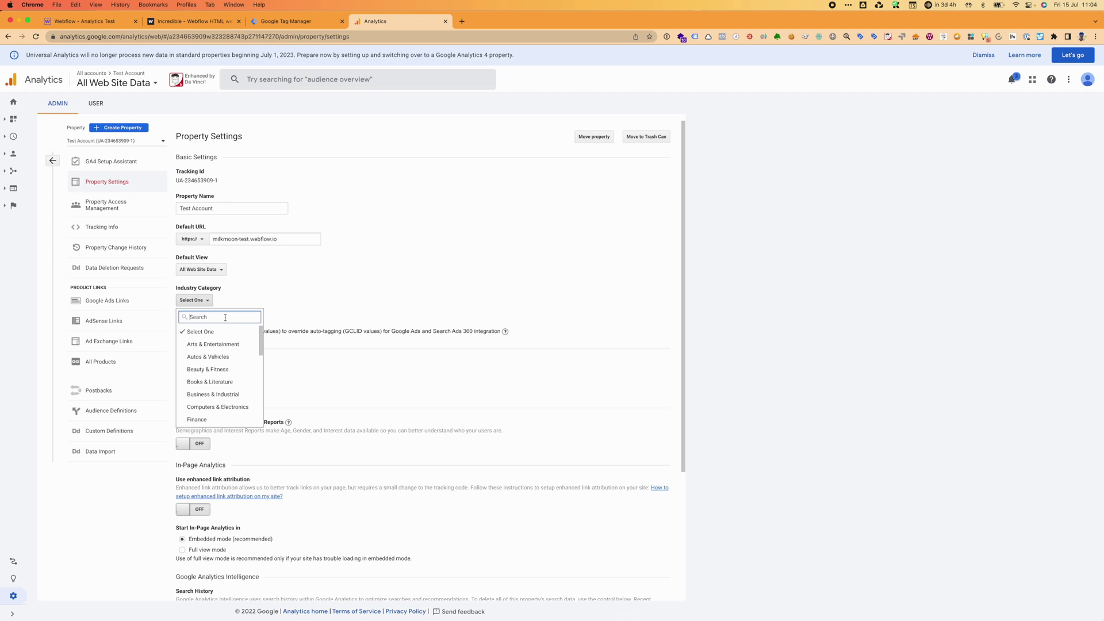
scroll(230, 397, "down", 3)
scroll(230, 400, "up", 3)
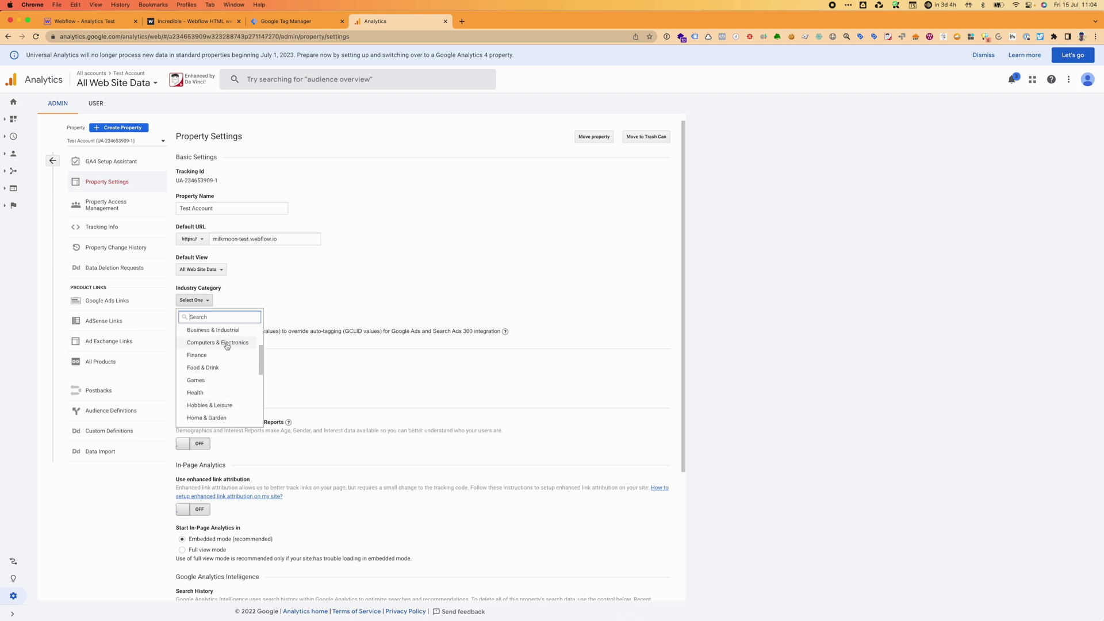
left_click(224, 344)
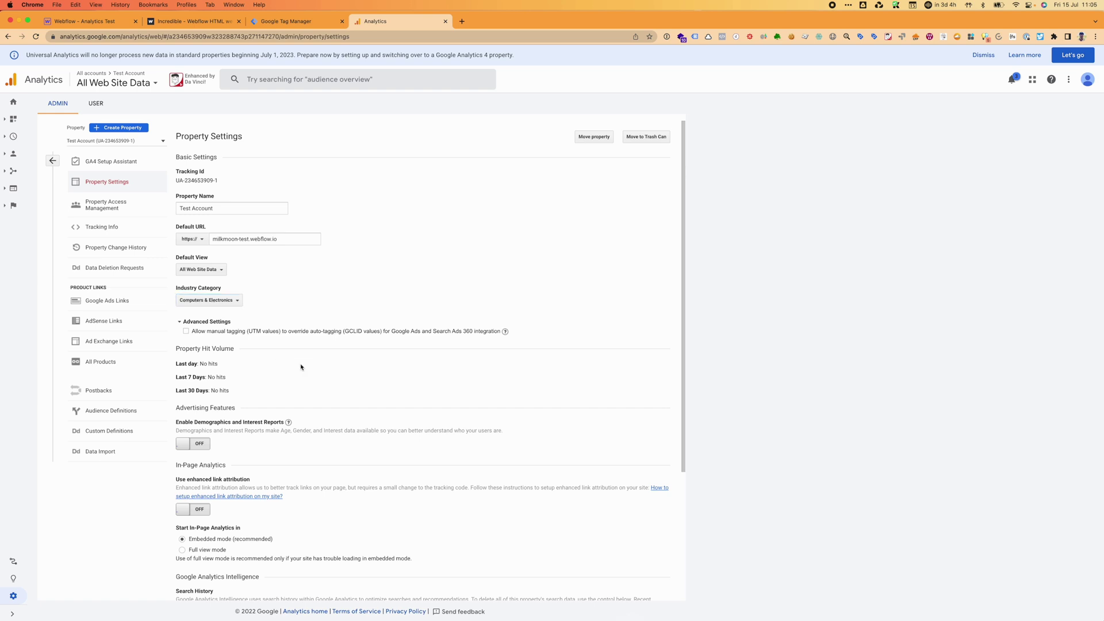
Turn on Demographics and Interest Reports and Enhanced Link Attribution, then save the property settings.
scroll(301, 367, "down", 2)
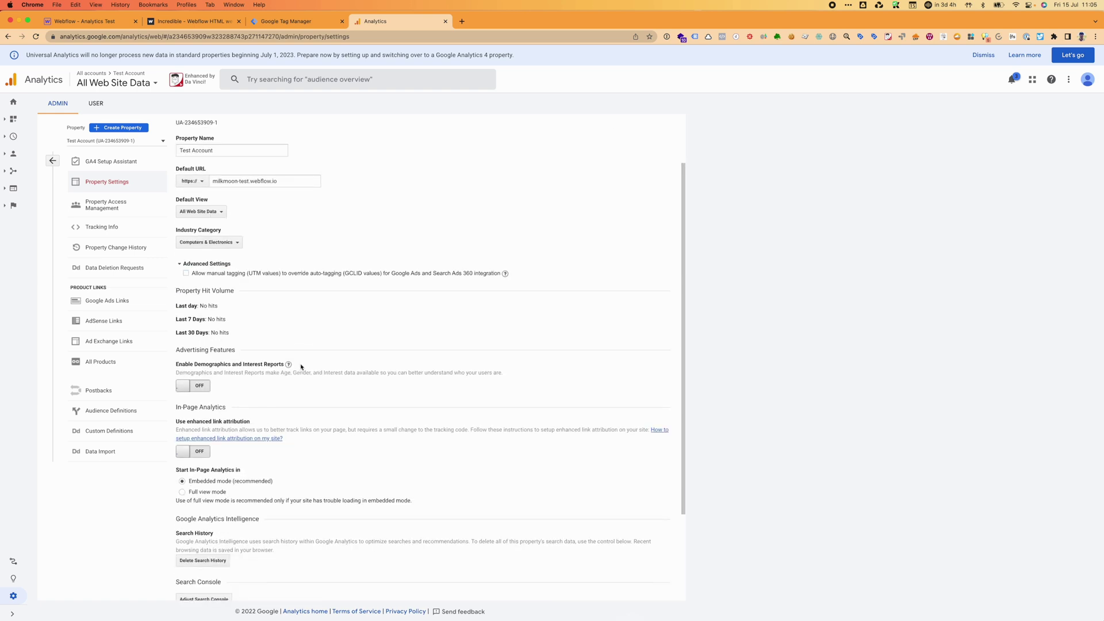
left_click(180, 388)
scroll(233, 409, "down", 2)
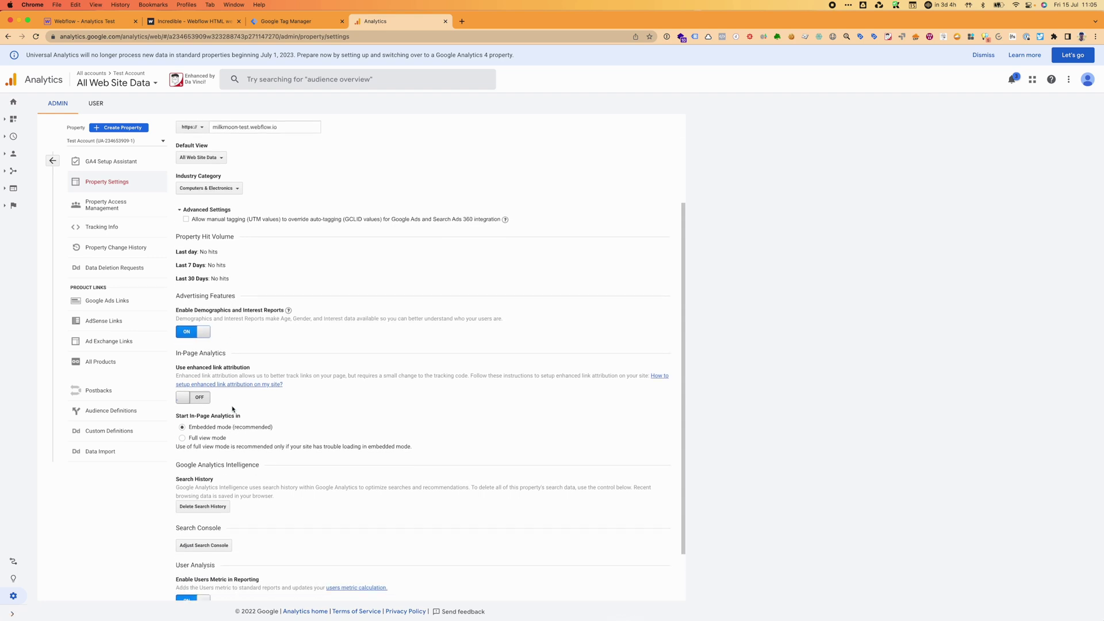
left_click(185, 397)
scroll(279, 422, "down", 2)
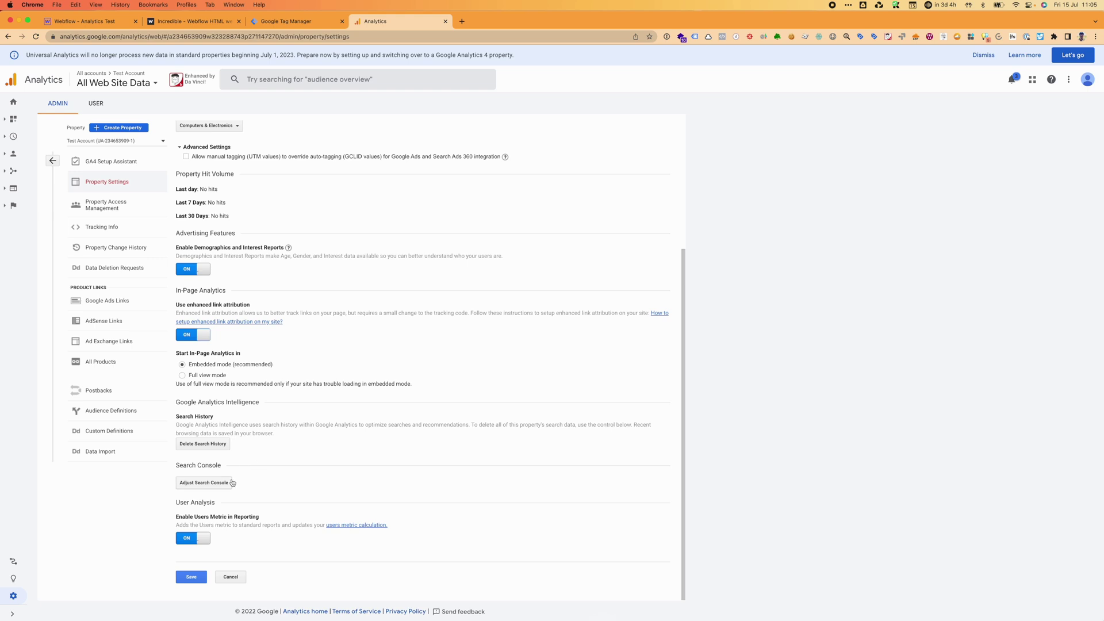
left_click(186, 580)
scroll(212, 299, "up", 5)
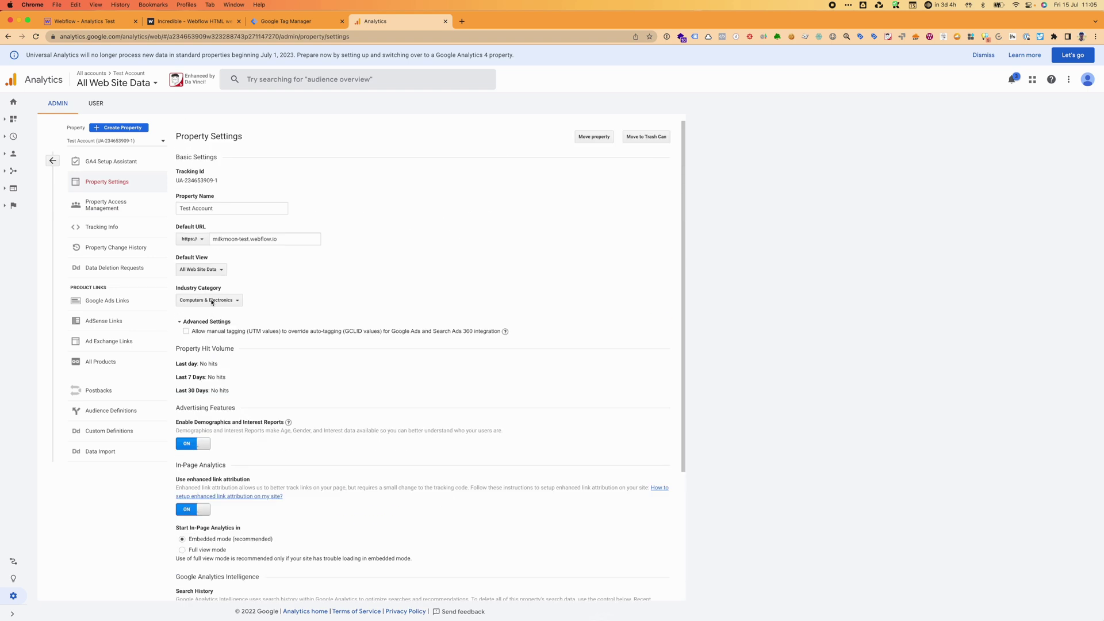
Reload the live Webflow site and open Tracking Info > Data Collection in Analytics.
left_click(111, 210)
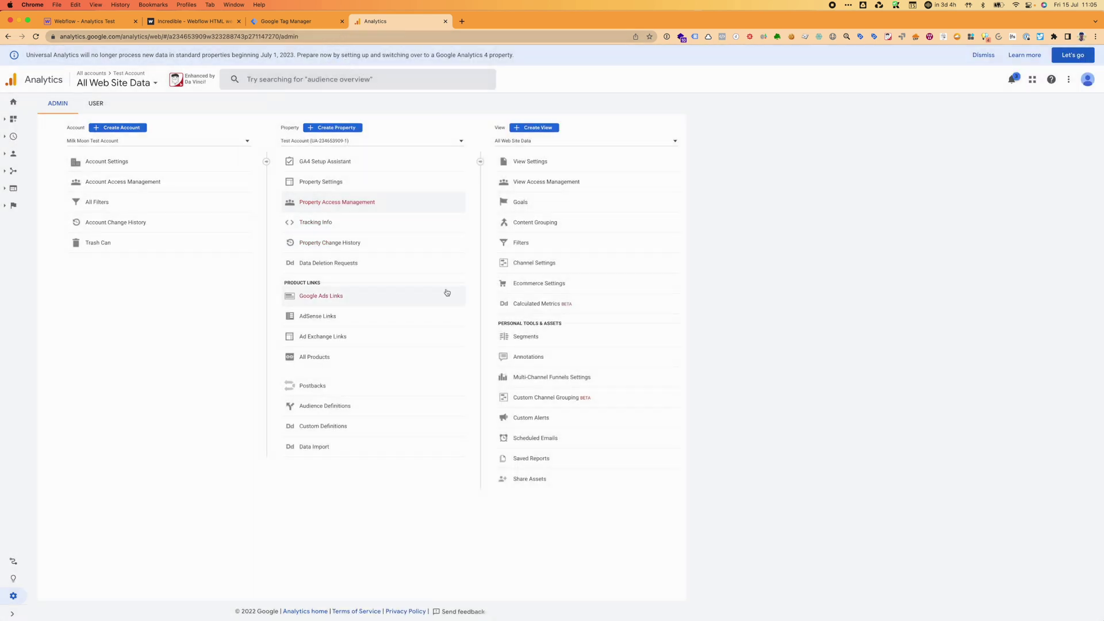
left_click(338, 227)
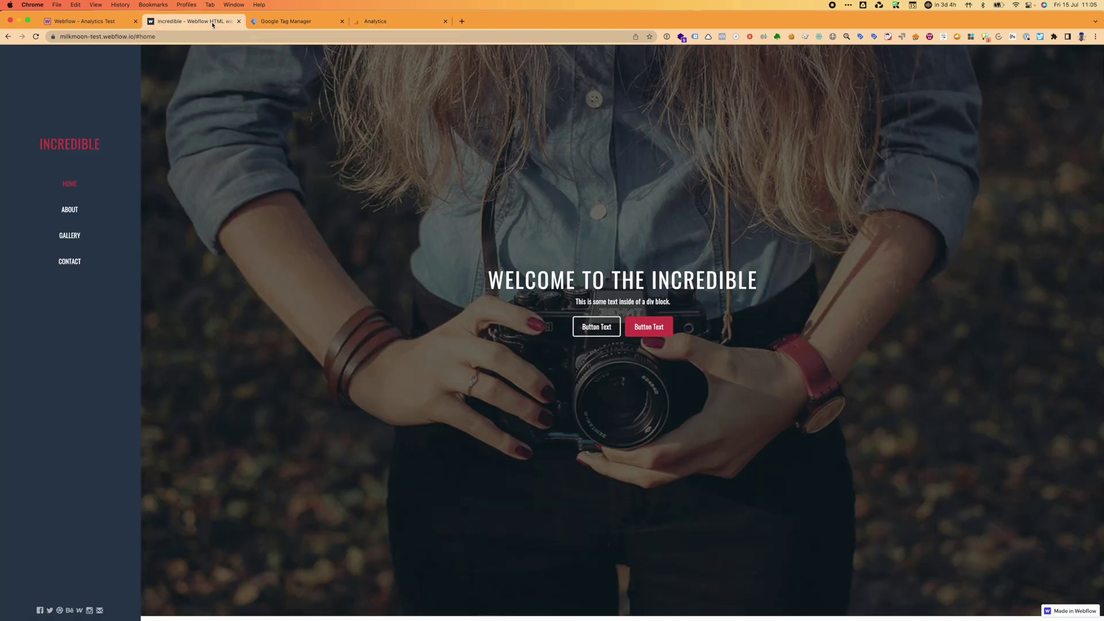
key("super+r")
left_click(374, 21)
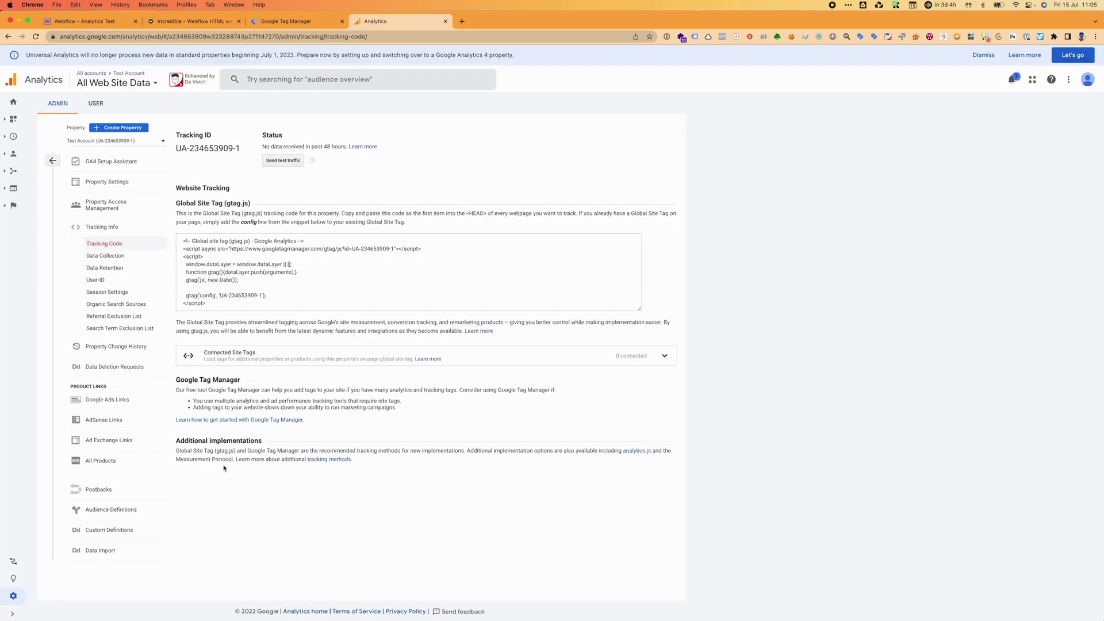
left_click(113, 258)
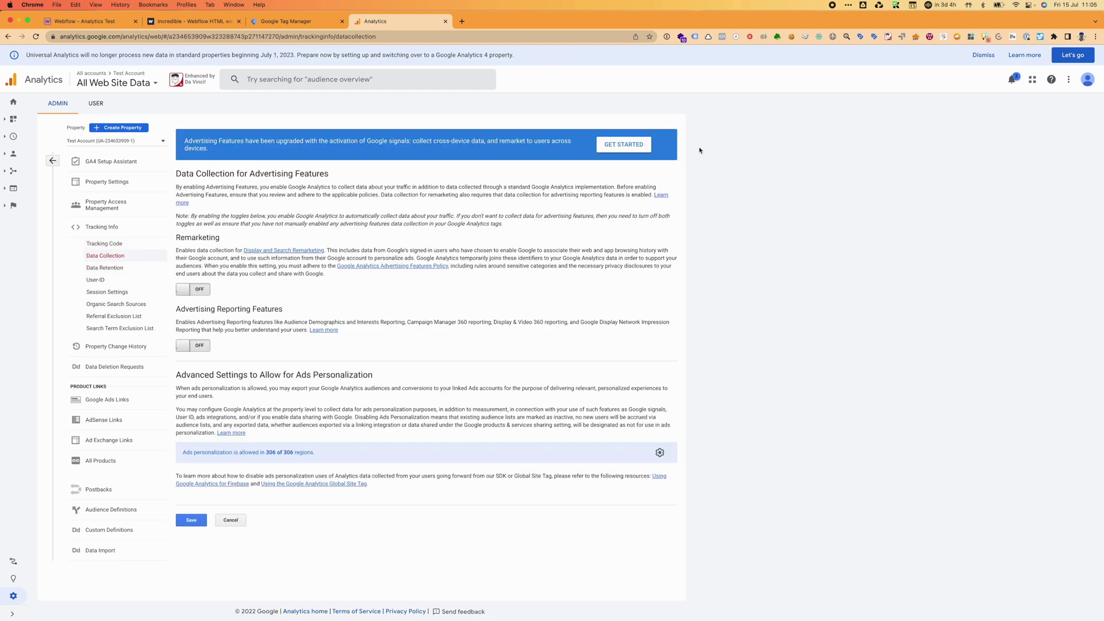
Activate Google signals through the setup wizard and save Data Collection with it on.
left_click(640, 146)
left_click(446, 366)
left_click(426, 444)
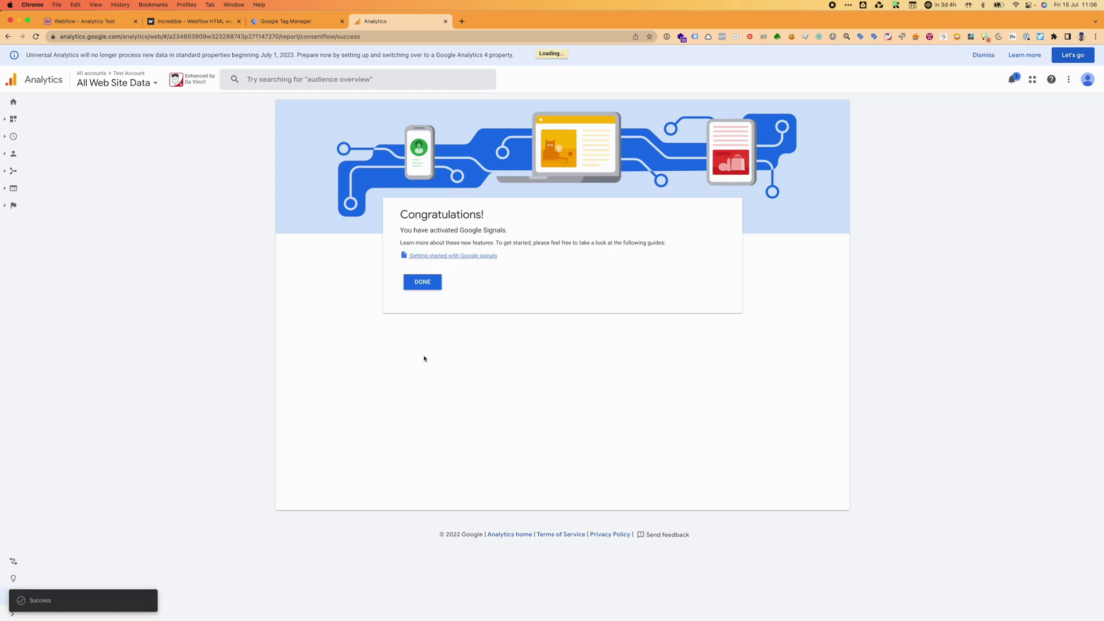
left_click(423, 284)
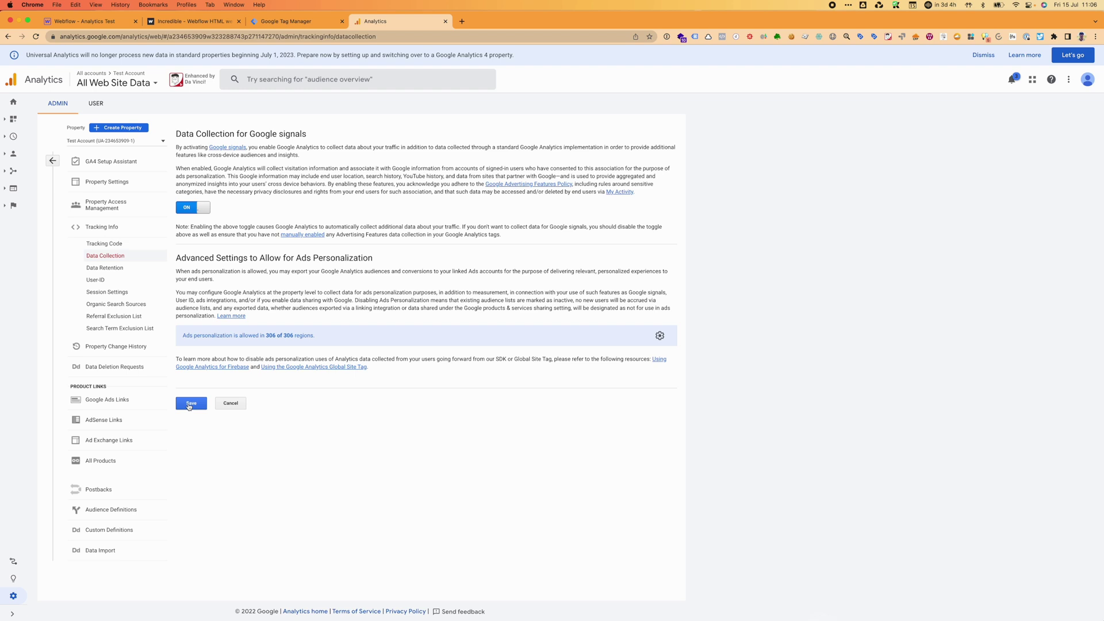
left_click(191, 403)
Set the Data Retention period to 50 months and save.
left_click(105, 268)
left_click(276, 175)
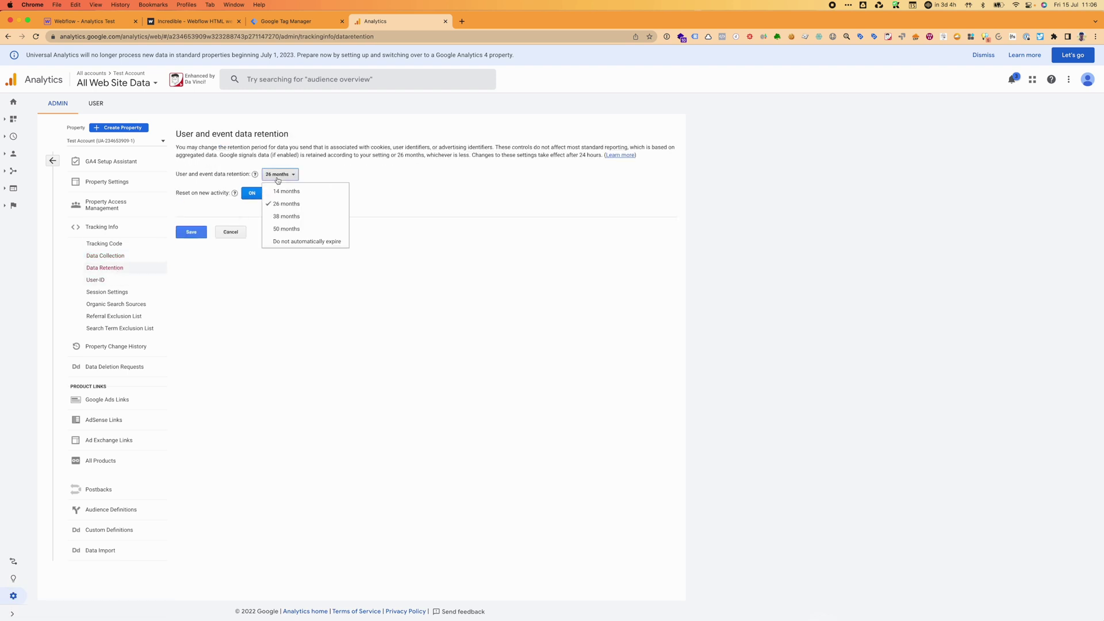
left_click(279, 228)
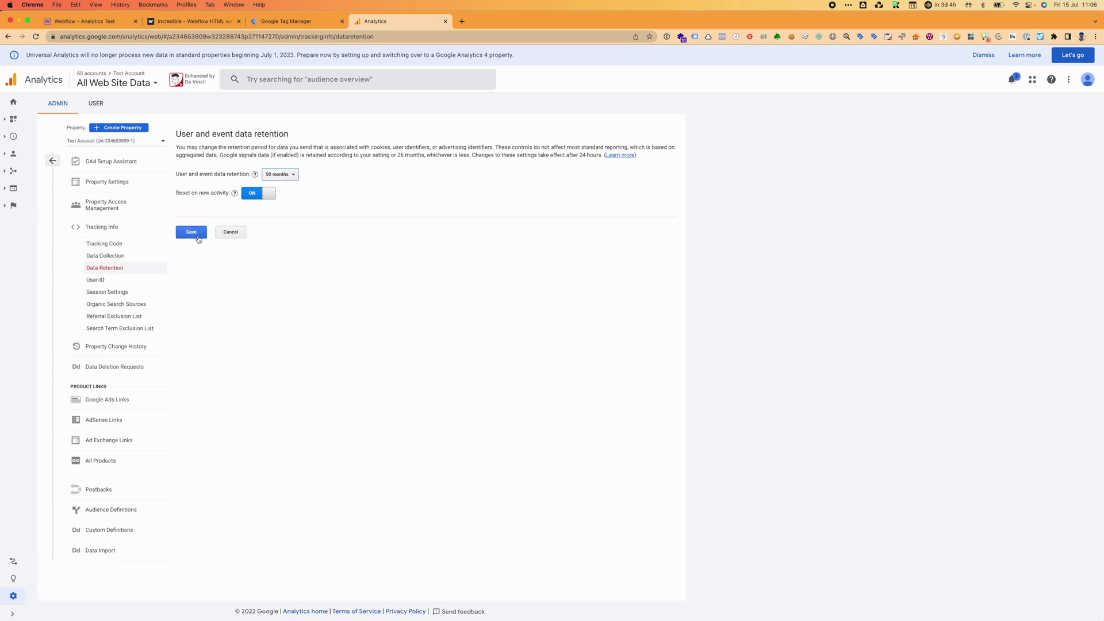
left_click(196, 230)
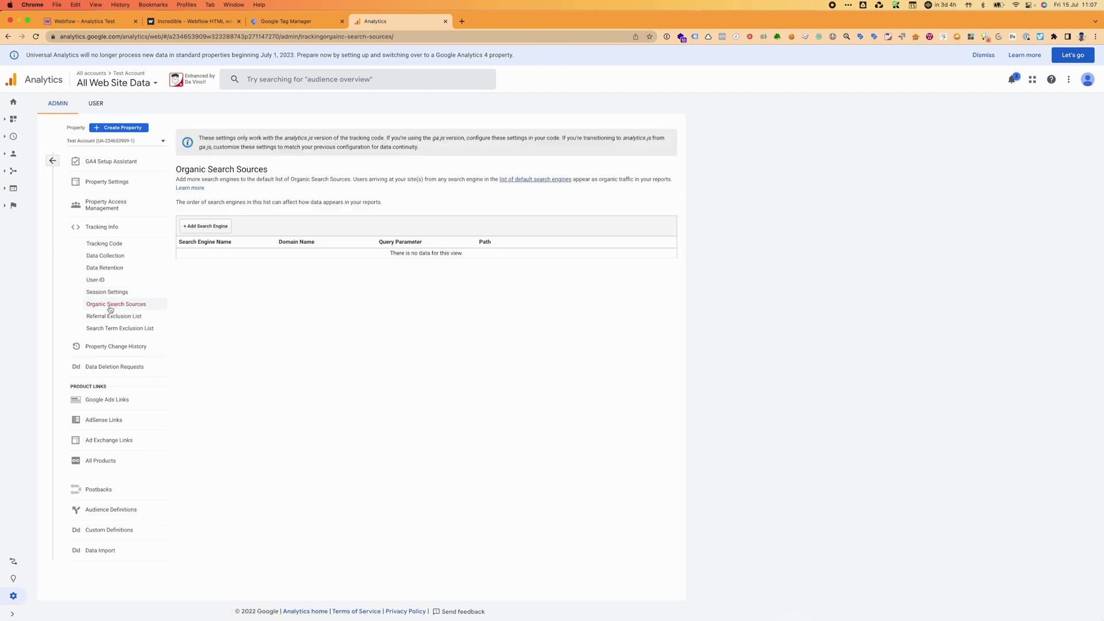
Start then cancel adding an organic search engine, and open the Referral Exclusion List showing webflow.io.
left_click(213, 228)
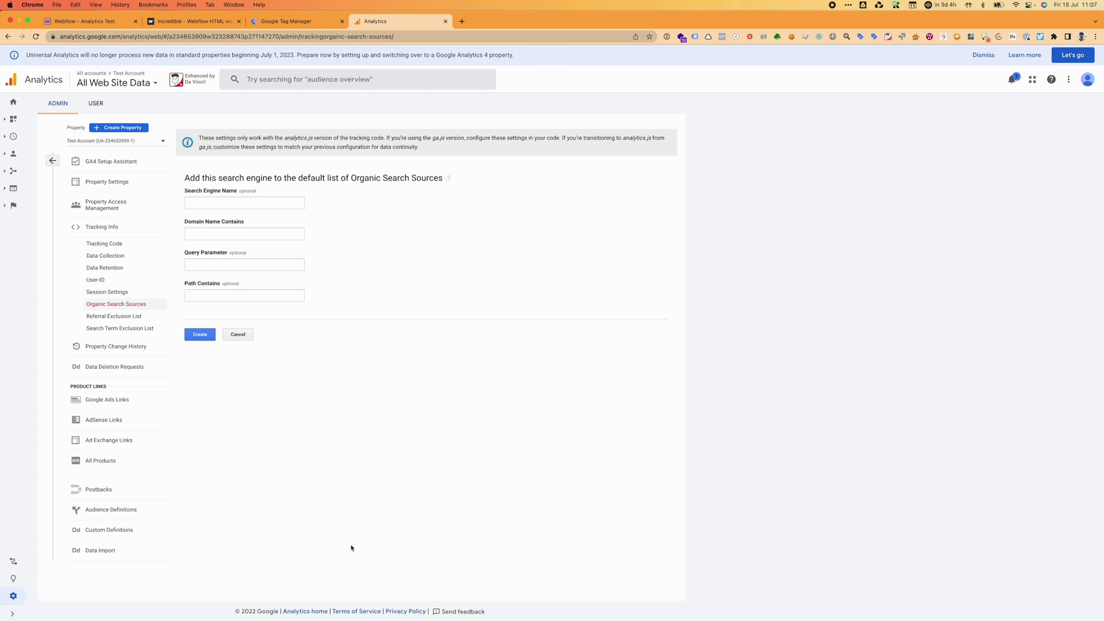
left_click(238, 335)
left_click(133, 316)
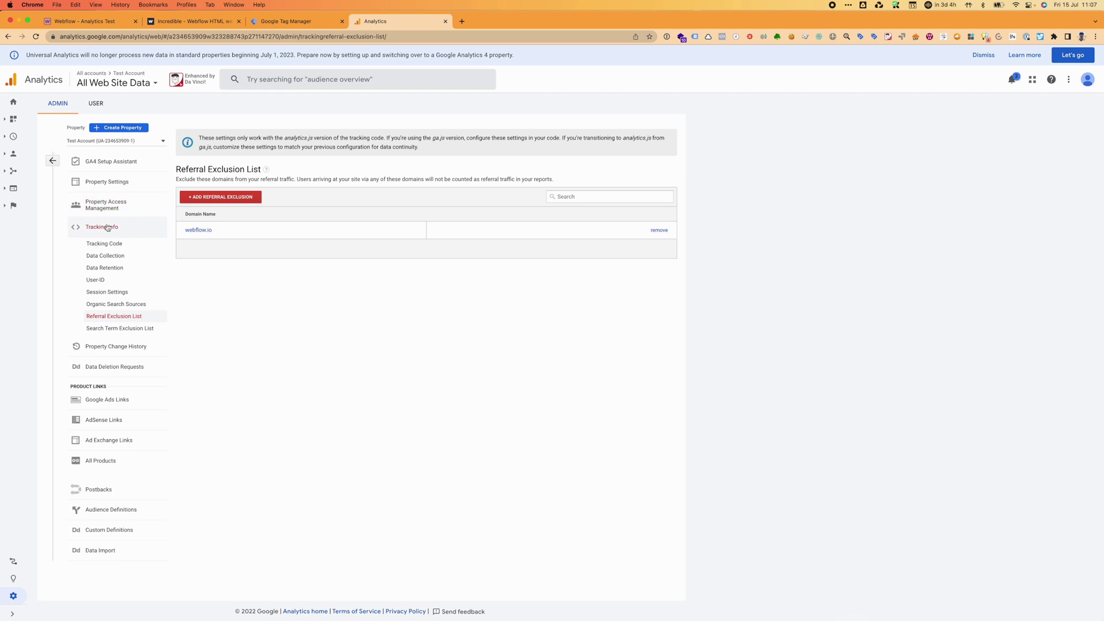
Return to Admin, launch the GA4 setup assistant, then go to the Home dashboard.
left_click(53, 161)
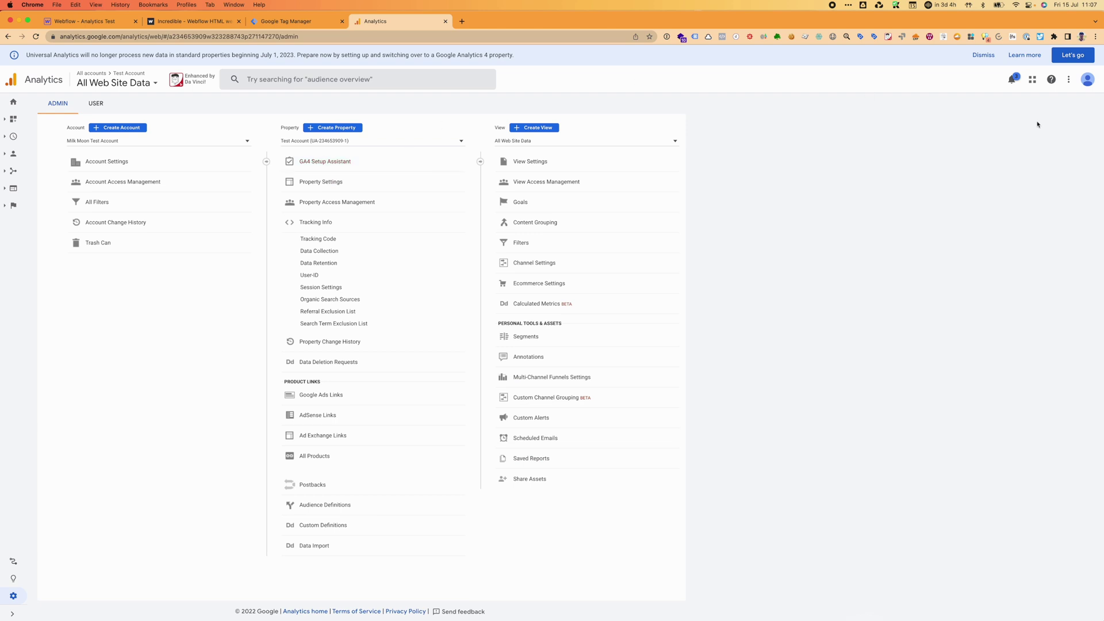
left_click(1072, 55)
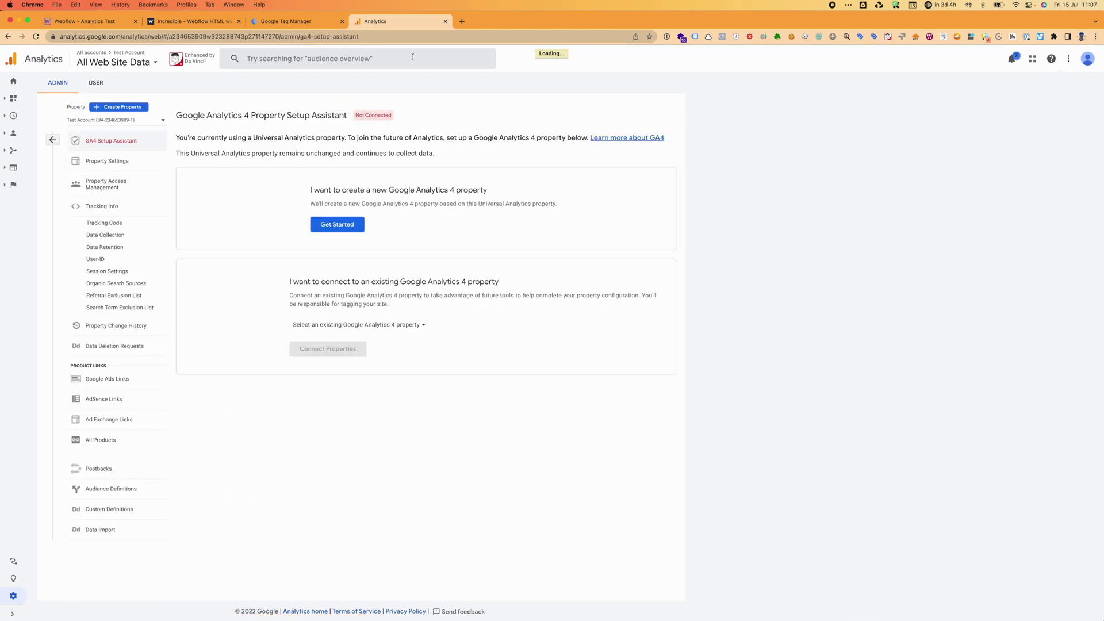
left_click(13, 81)
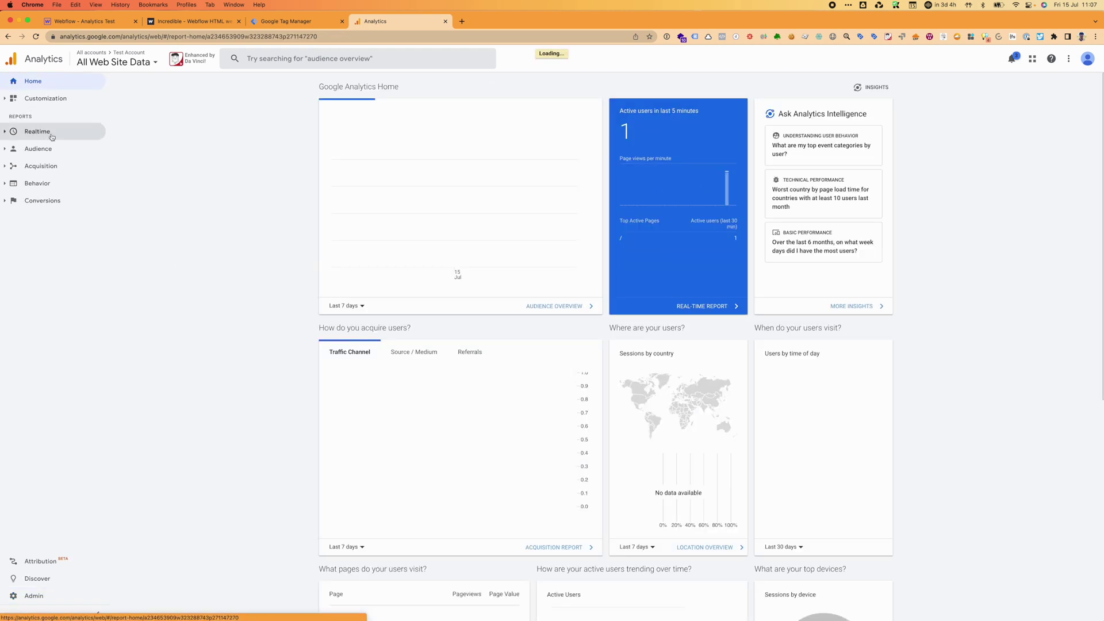
Check Realtime Overview for the single active user in Swellendam, then switch to milkmoon-test.webflow.io.
left_click(51, 132)
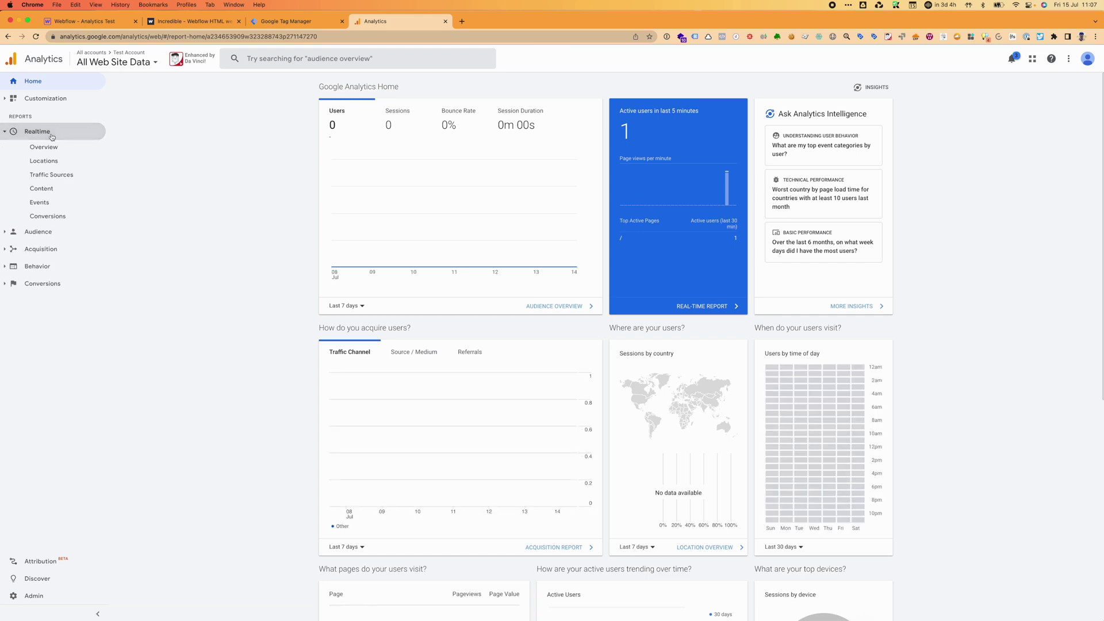
left_click(75, 146)
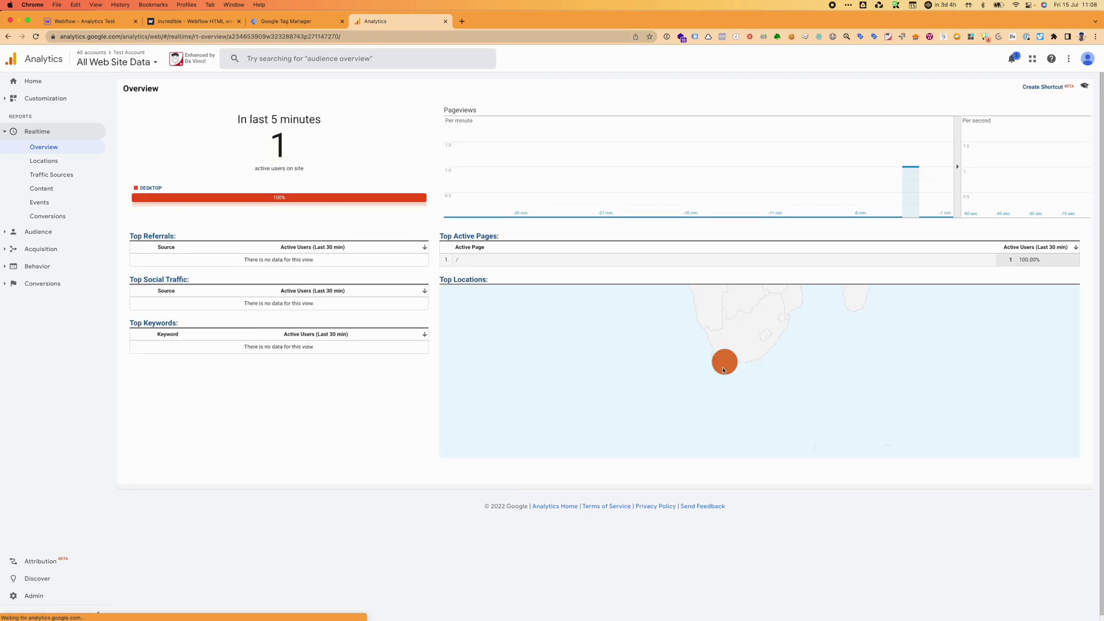
mouse_move(732, 369)
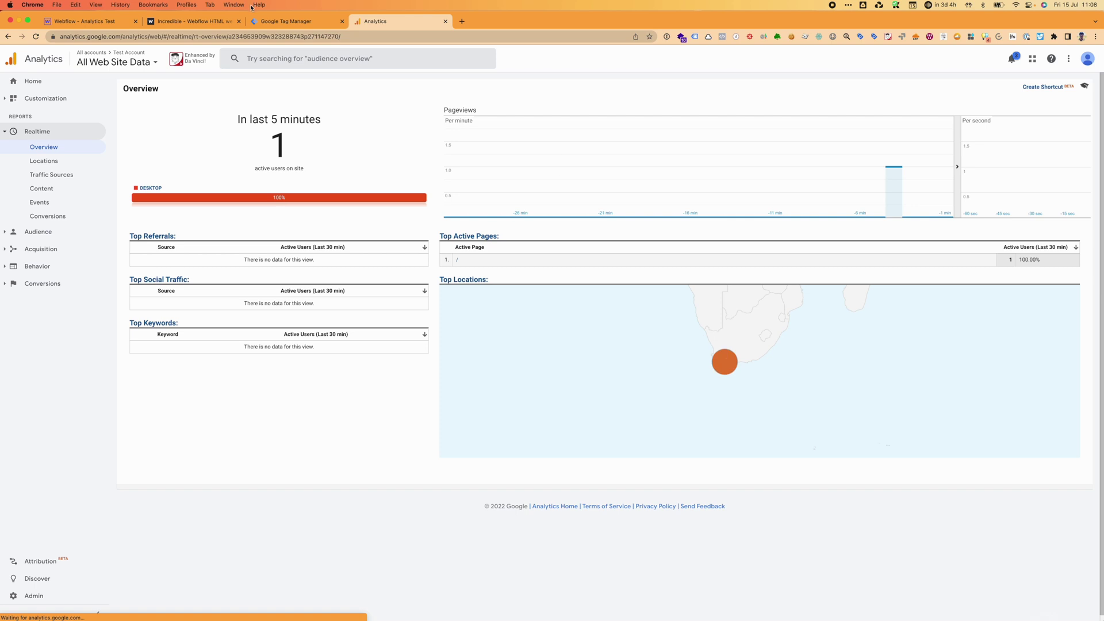
left_click(190, 20)
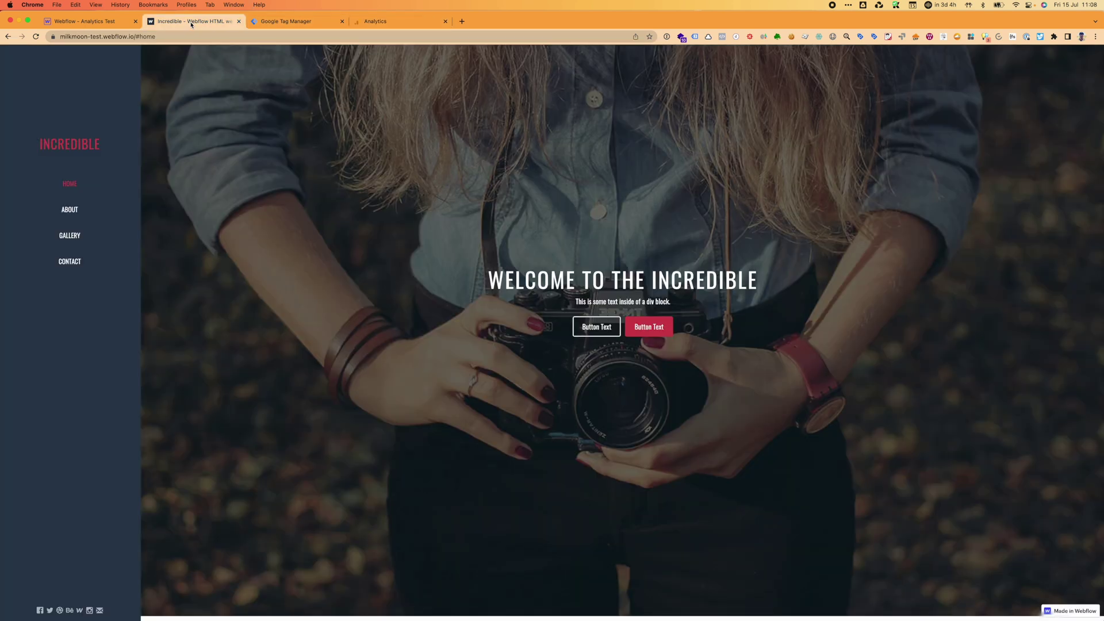
Confirm Tag Assistant Legacy detects gtag.js, Google Analytics and Google Tag Manager, then return to Analytics.
left_click(695, 36)
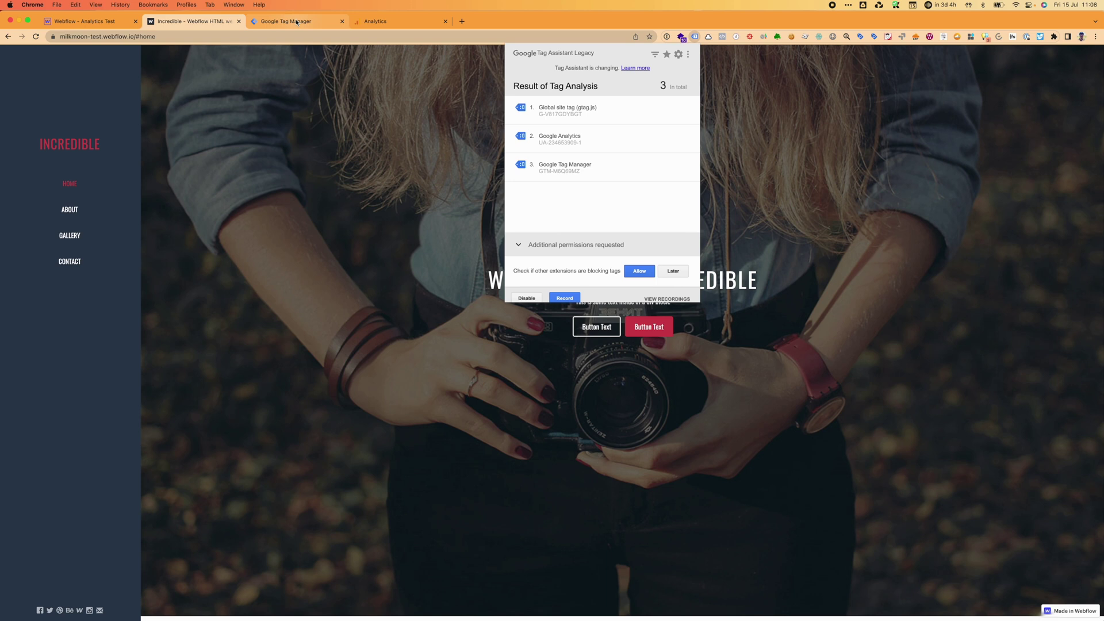
left_click(395, 23)
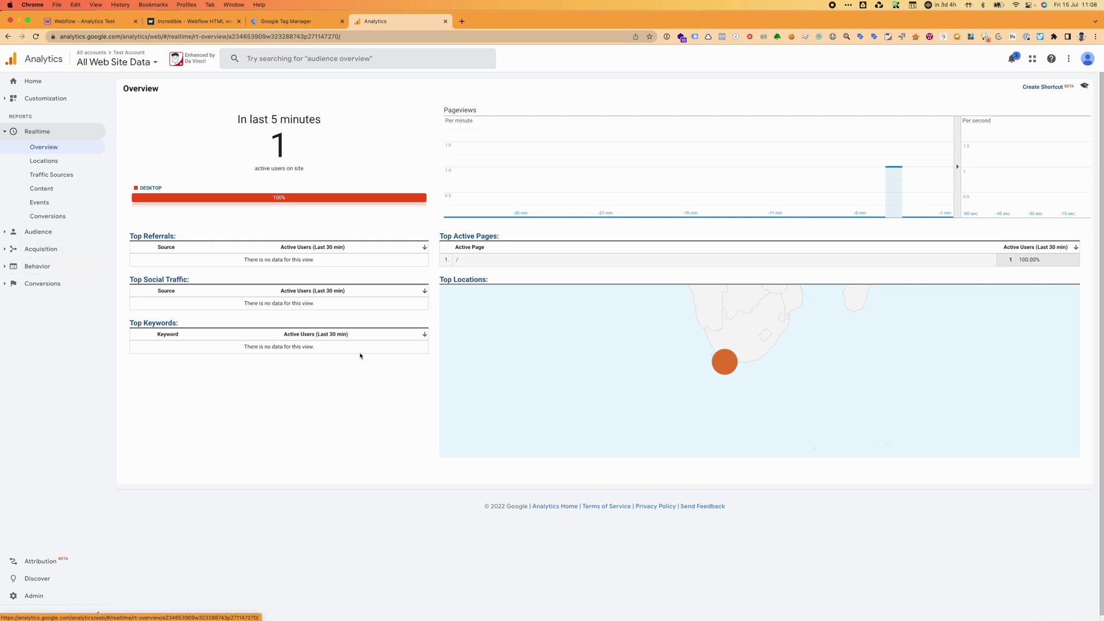
Open the Test Account - GA4 Realtime report showing page_view, first_visit and session_start events.
left_click(119, 64)
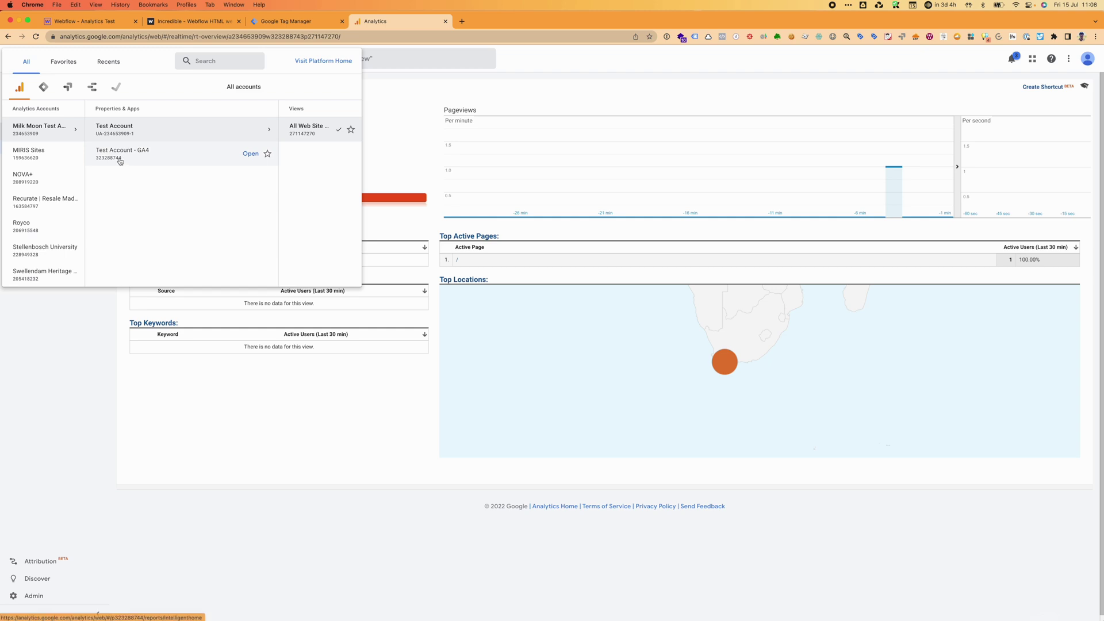
left_click(121, 159)
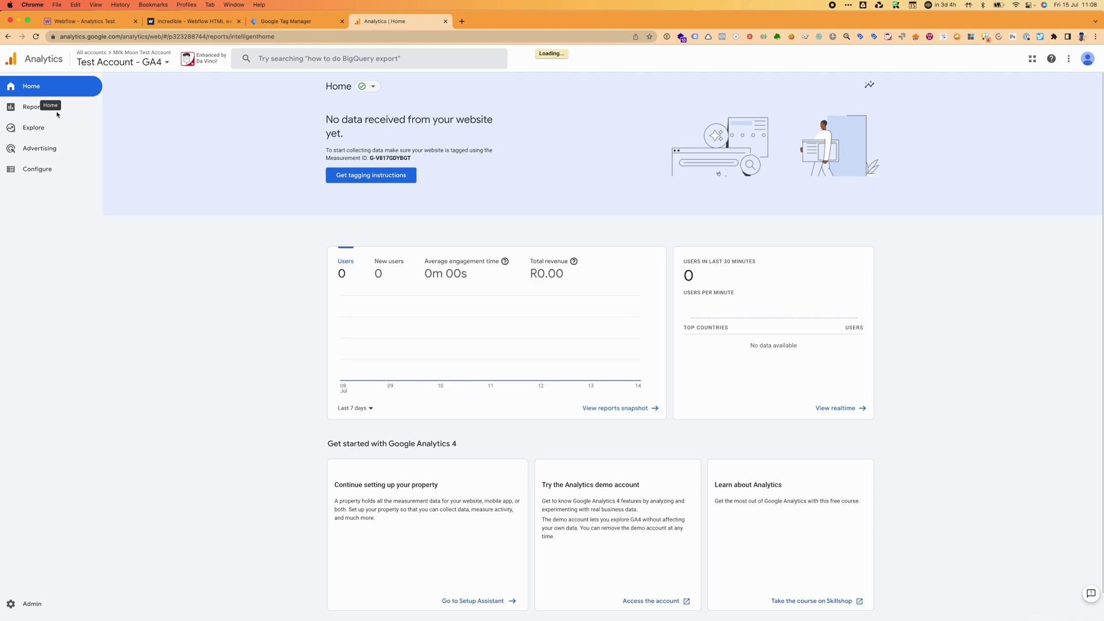
left_click(34, 109)
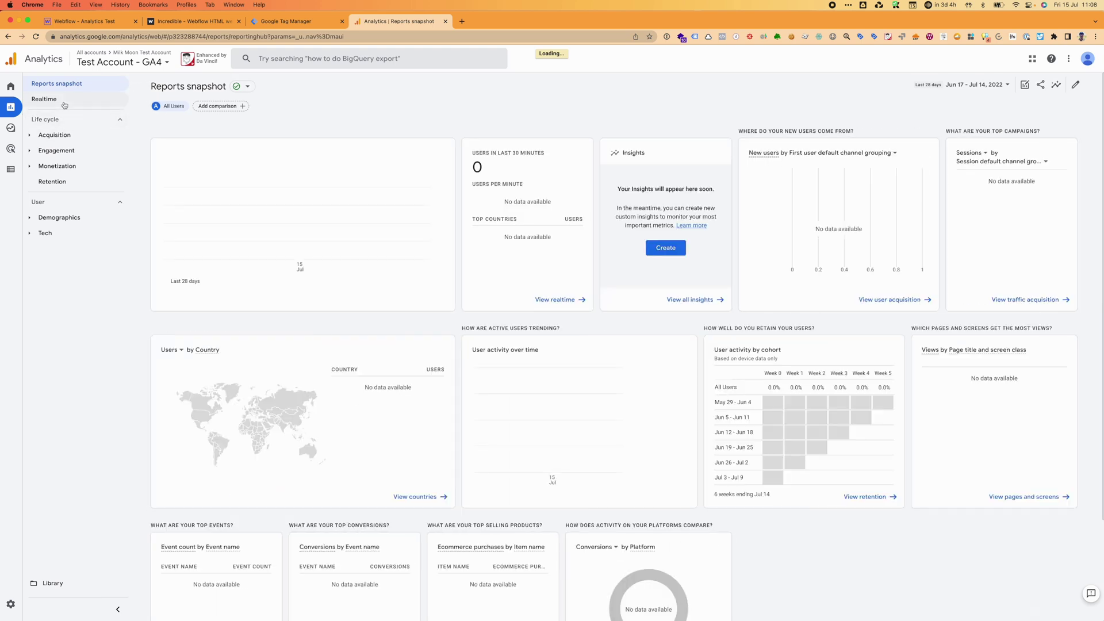
left_click(65, 104)
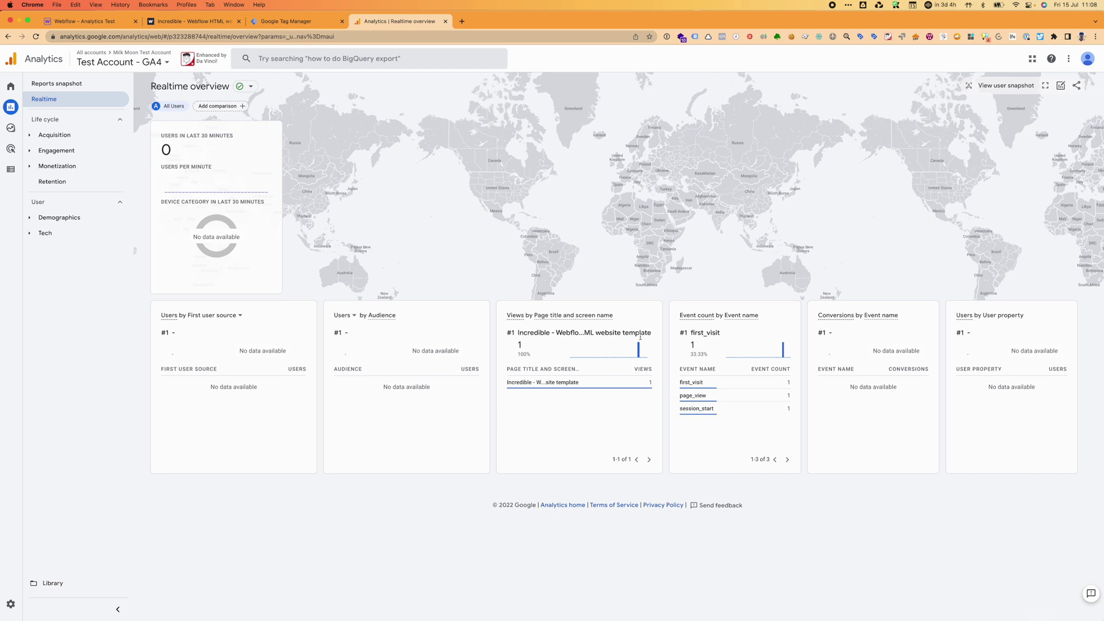
mouse_move(544, 384)
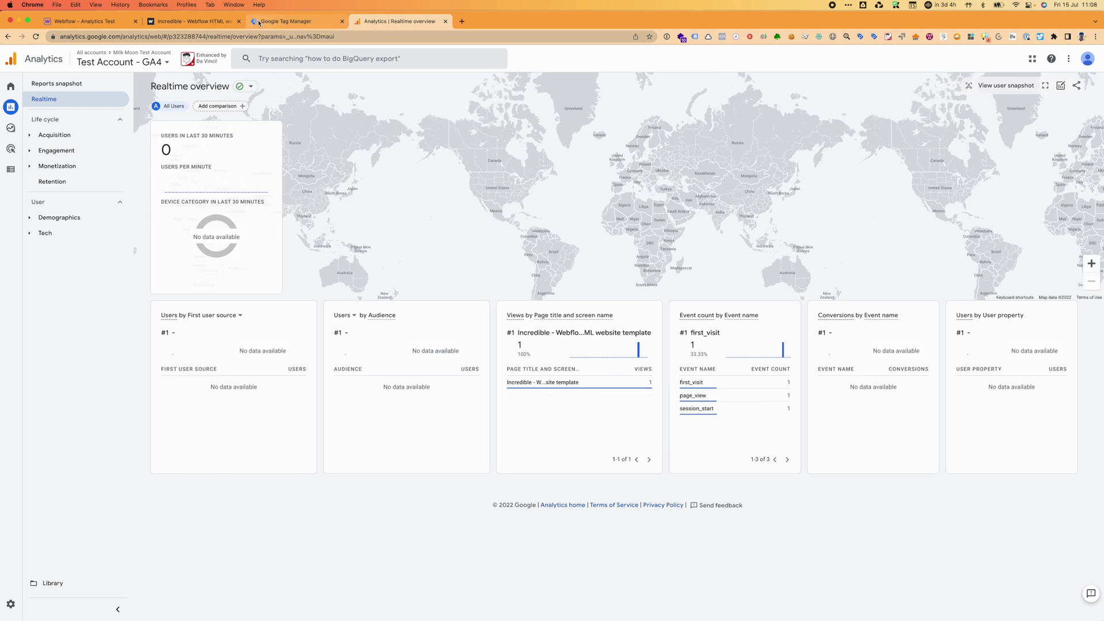
Show the live Webflow site's Gallery section, briefly checking the Analytics and Tag Manager tabs.
left_click(201, 21)
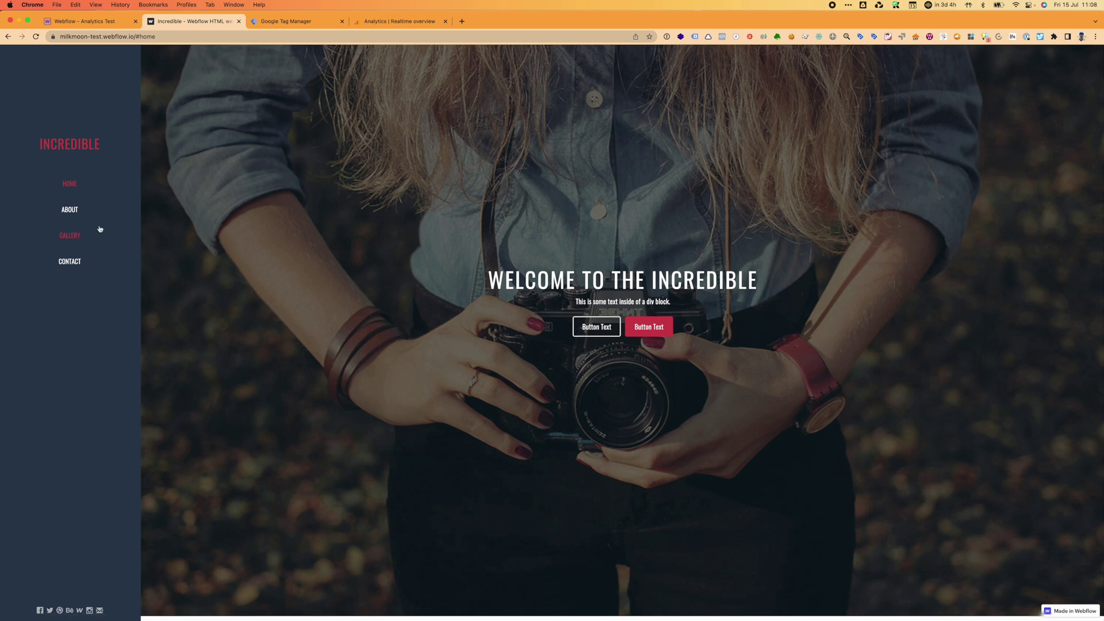
left_click(68, 235)
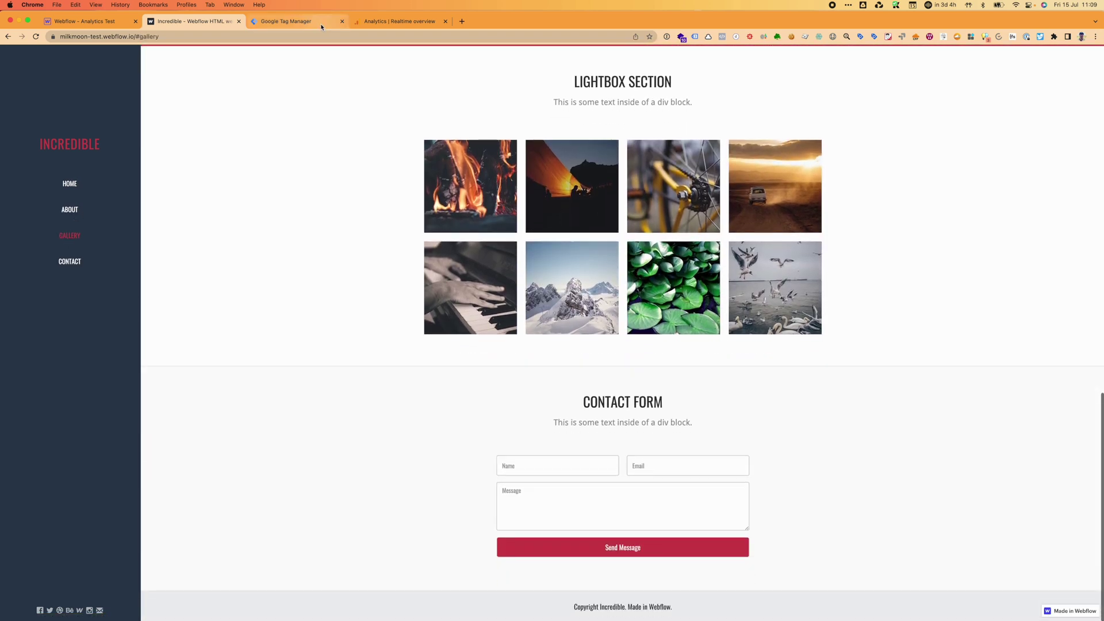
left_click(368, 23)
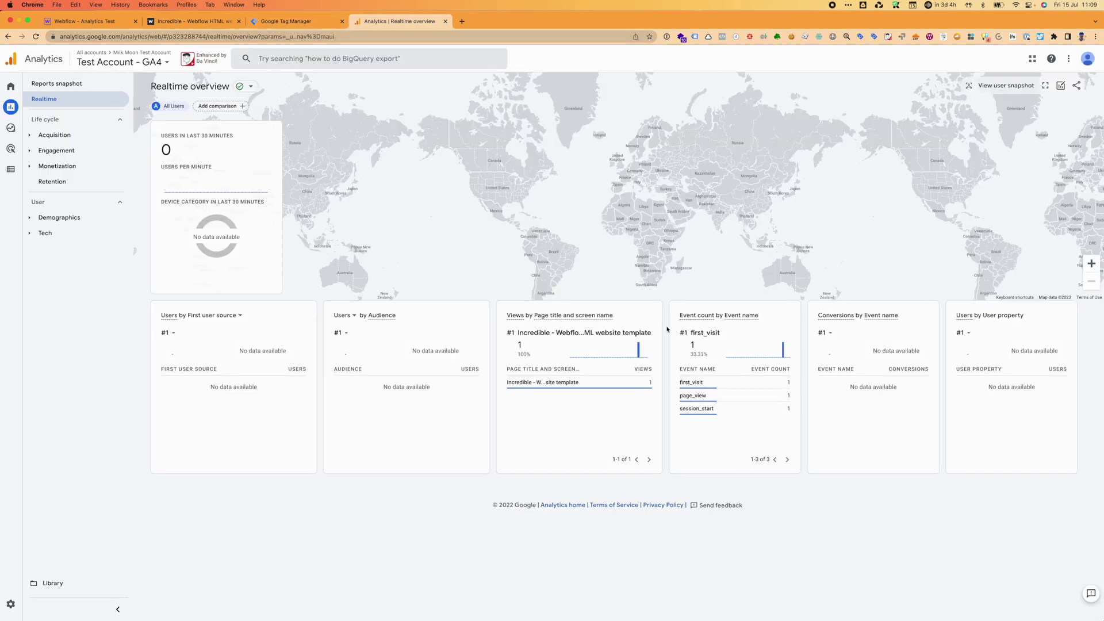
left_click(285, 28)
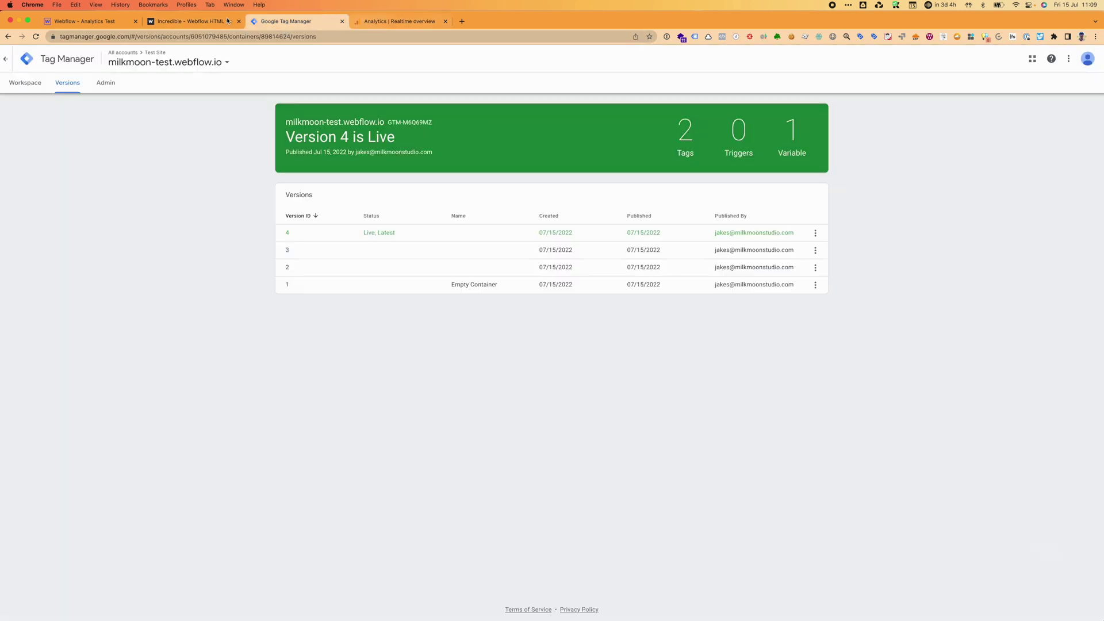
left_click(183, 25)
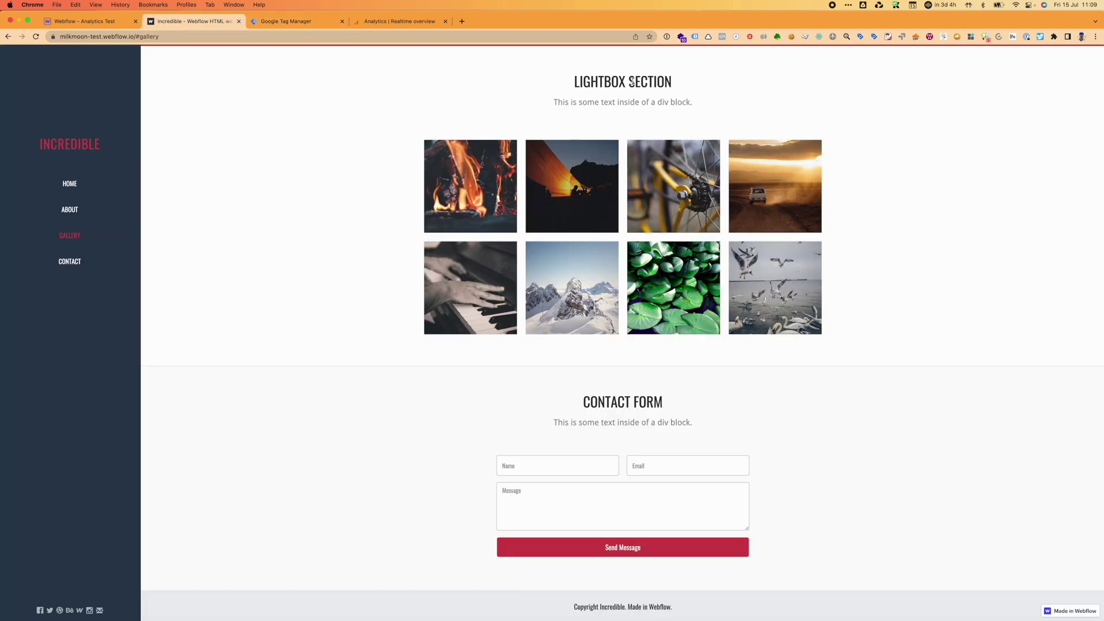
Start a Tag Assistant recording and browse the About and Home sections of the site.
left_click(696, 37)
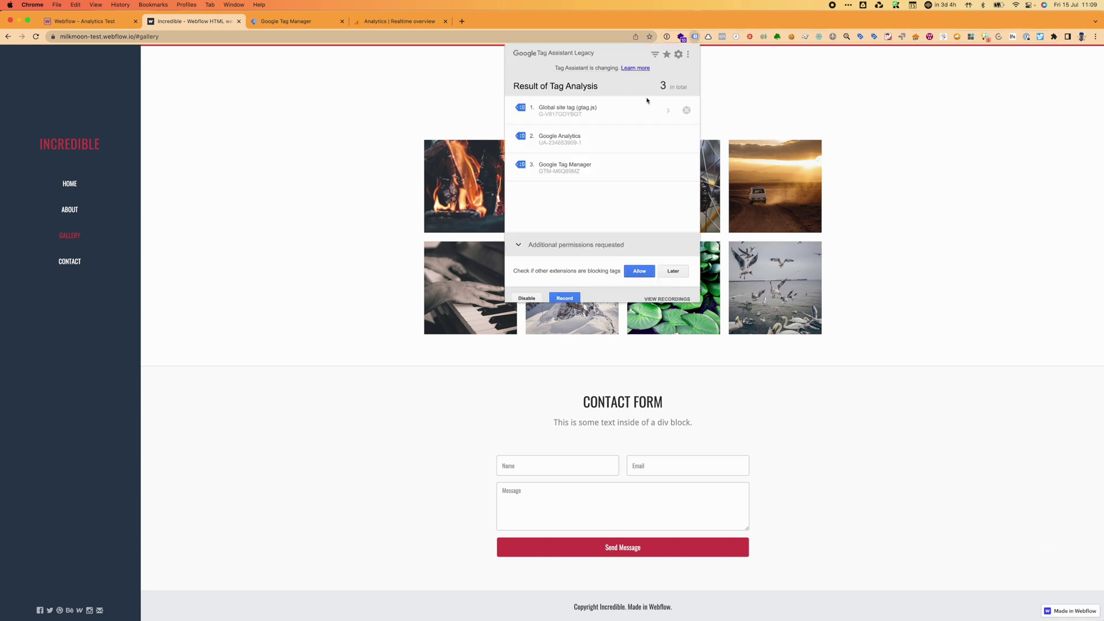
left_click(561, 300)
left_click(272, 231)
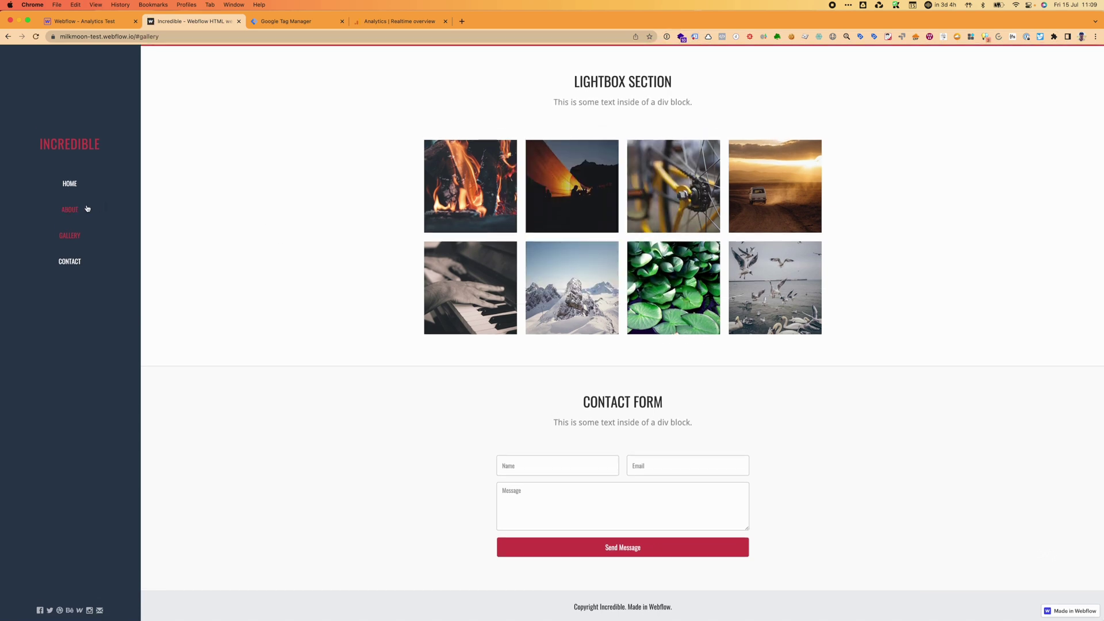
left_click(76, 212)
left_click(70, 185)
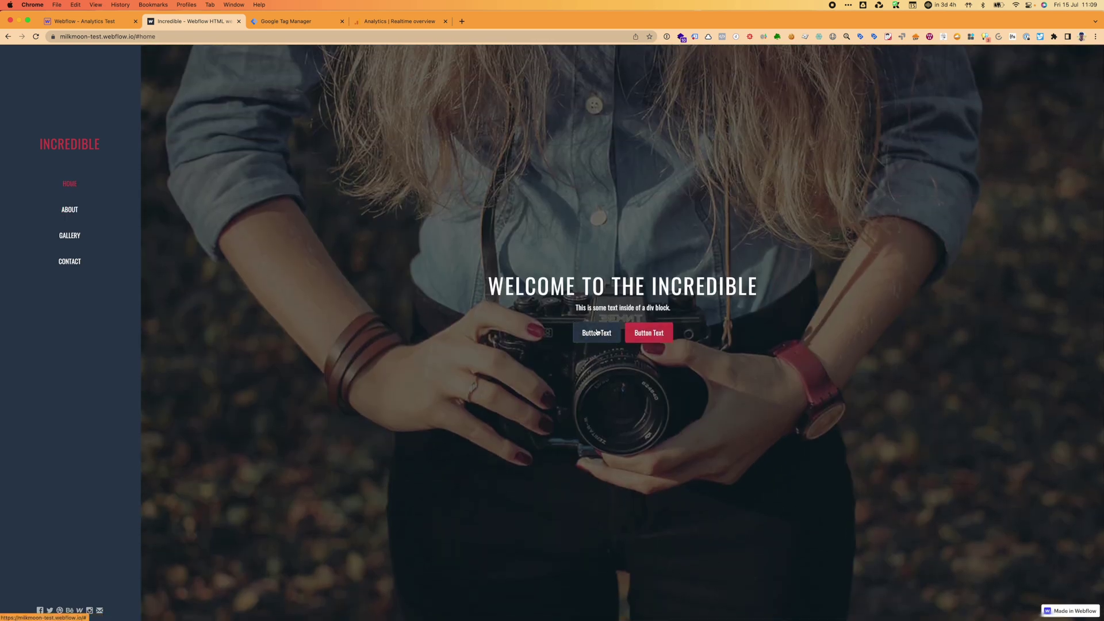
scroll(646, 336, "down", 10)
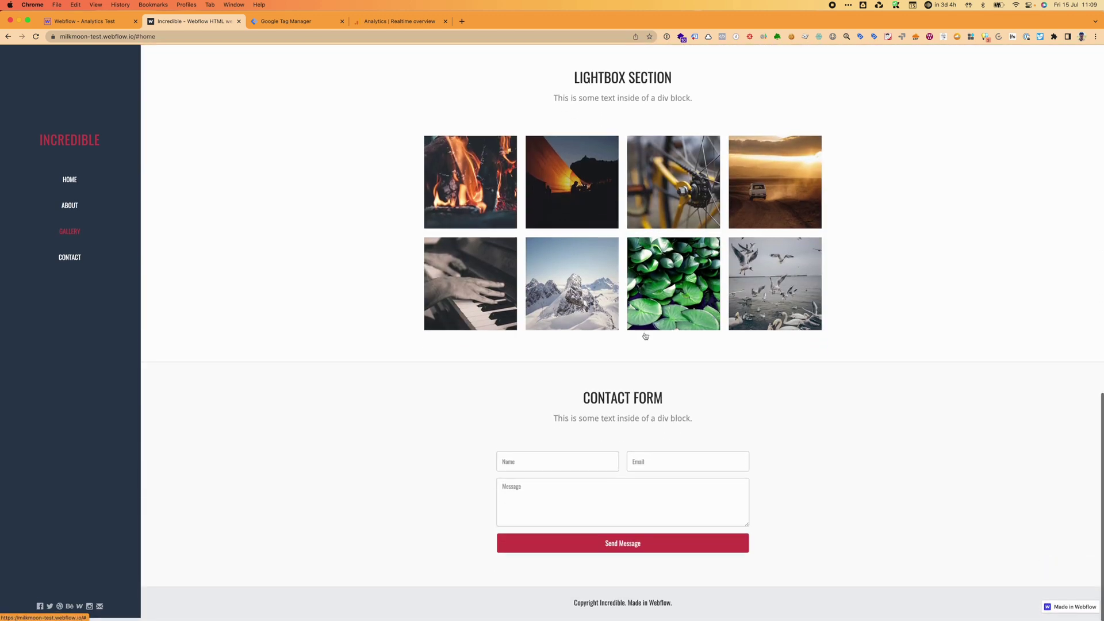
Fill the contact form with Name 'TEST', Email 'TEST', Message 'Hi' and try sending it.
left_click(533, 471)
type("TEST")
left_click(738, 463)
type("TEST")
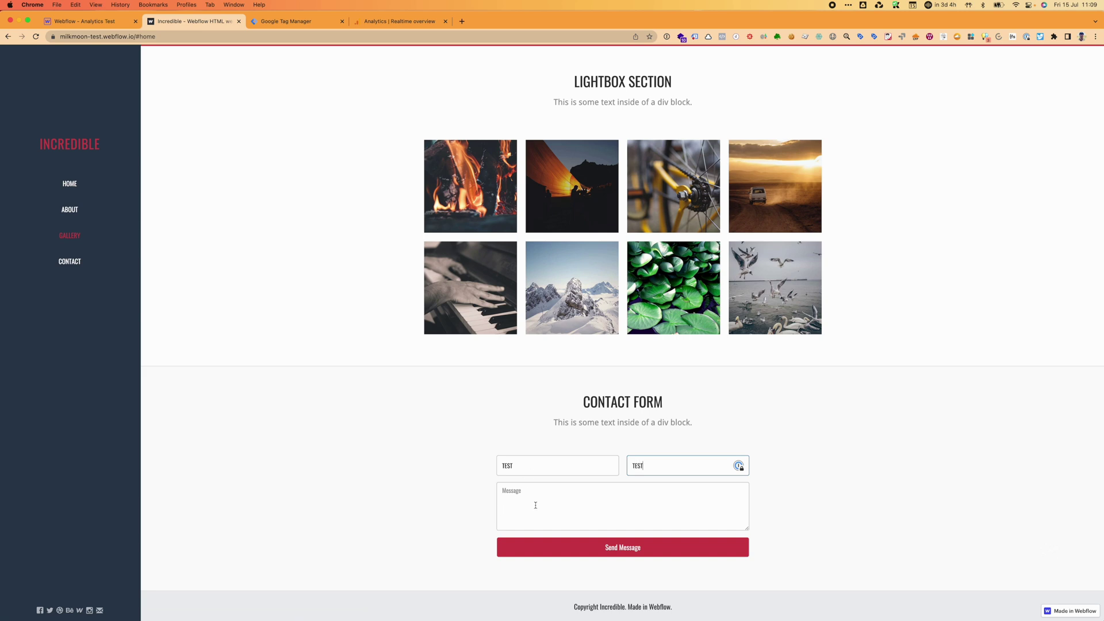
left_click(535, 505)
type("Hi")
left_click(585, 551)
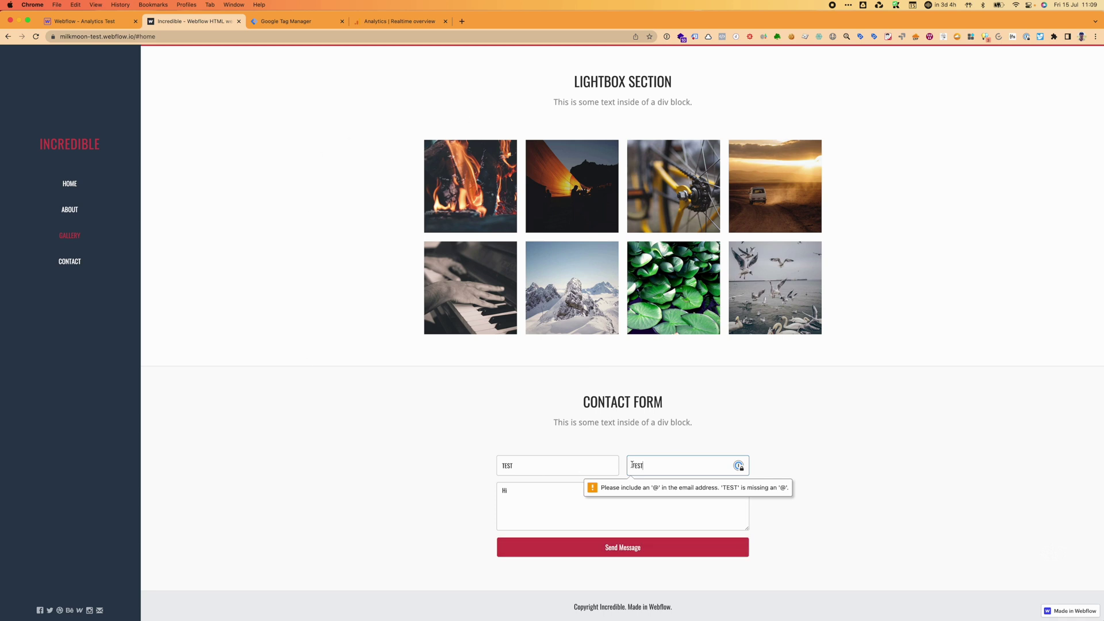
Replace the invalid email with a valid address and send the contact form.
double_click(677, 462)
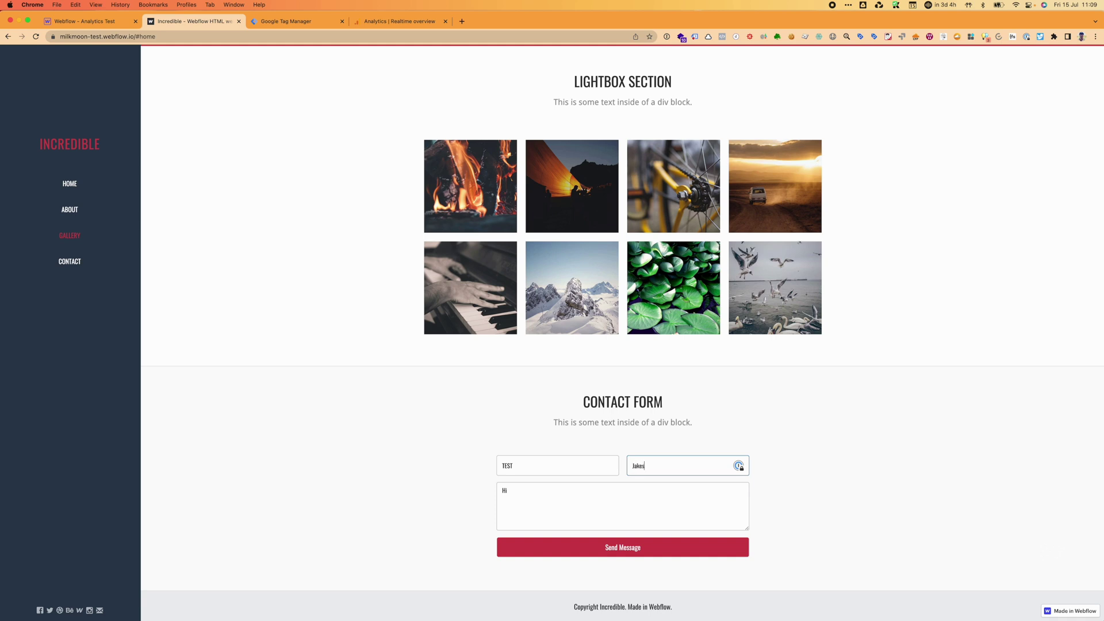
left_click(602, 548)
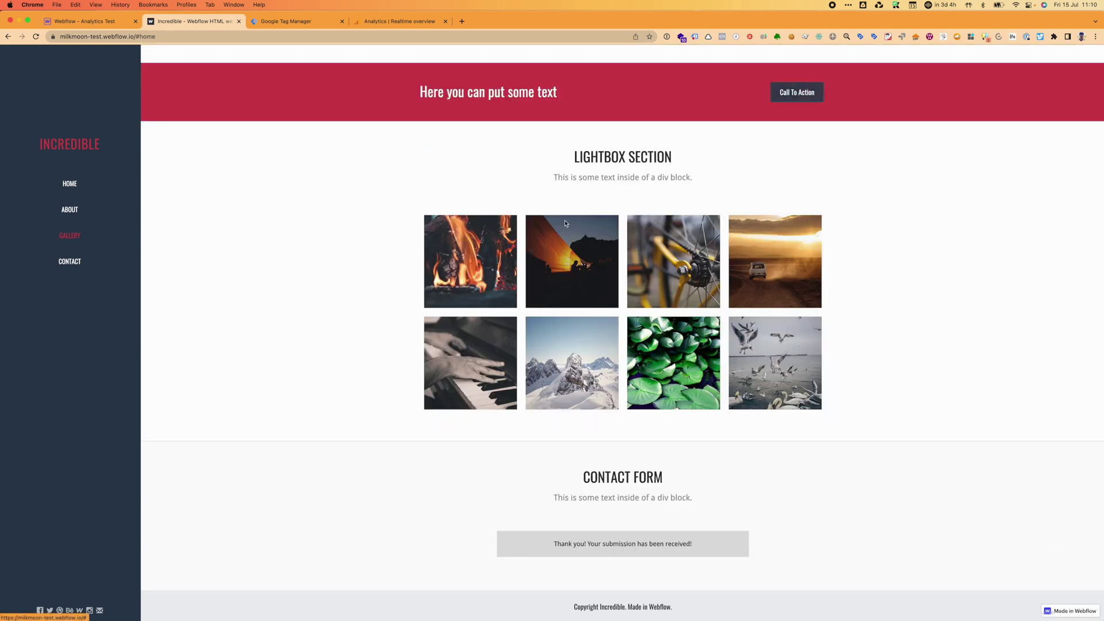
Replace 'home' in the URL with 'jyugjg' to load Page Not Found, then end the recording.
left_click(138, 35)
double_click(168, 36)
key("BackSpace")
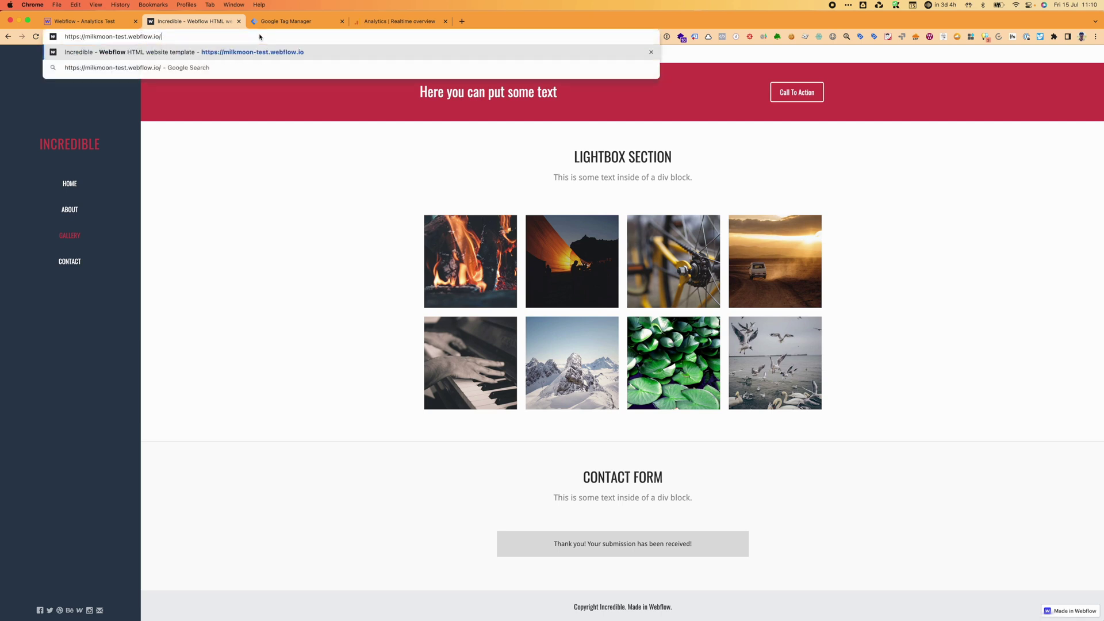
type("jyugjg")
key("Return")
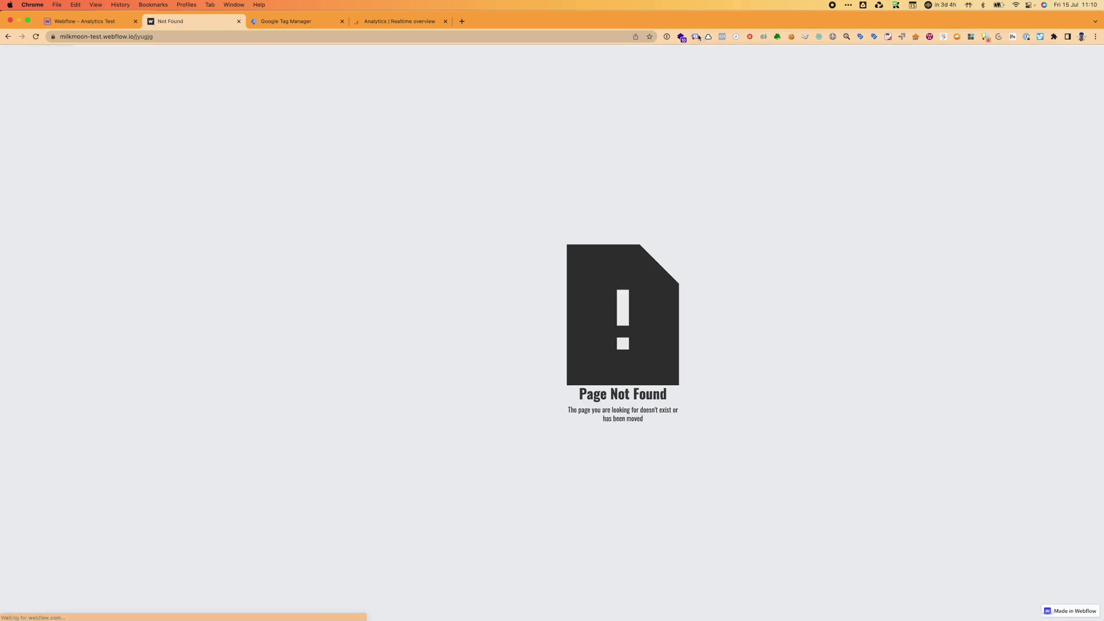
left_click(696, 37)
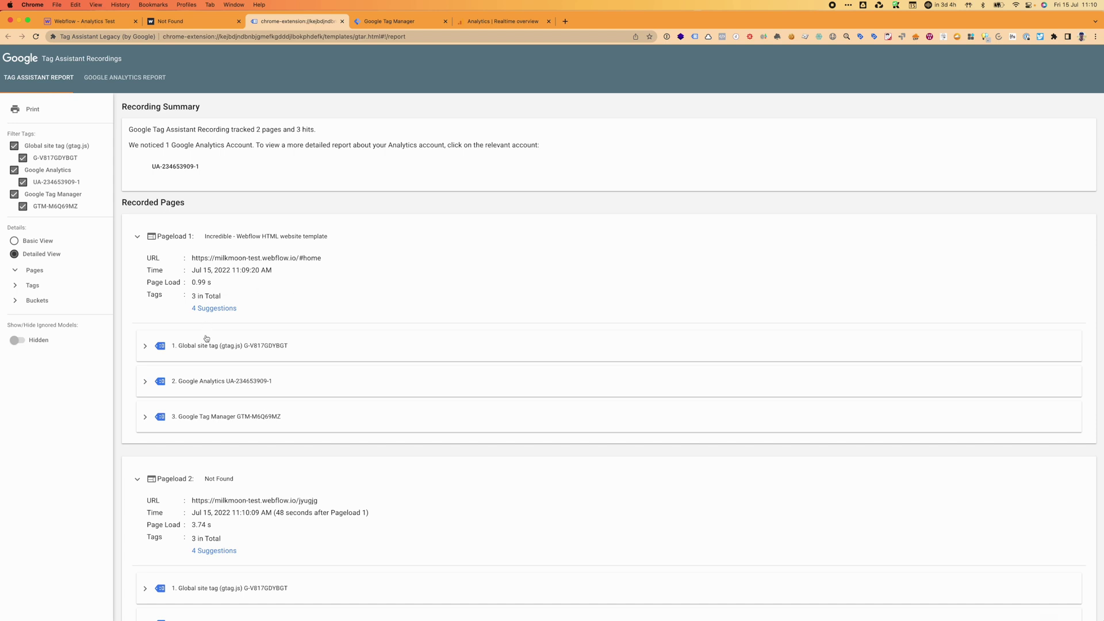
Review the GTM-M6Q69MZ tag details and data layer under Pageload 1, then return to Versions.
scroll(153, 374, "down", 2)
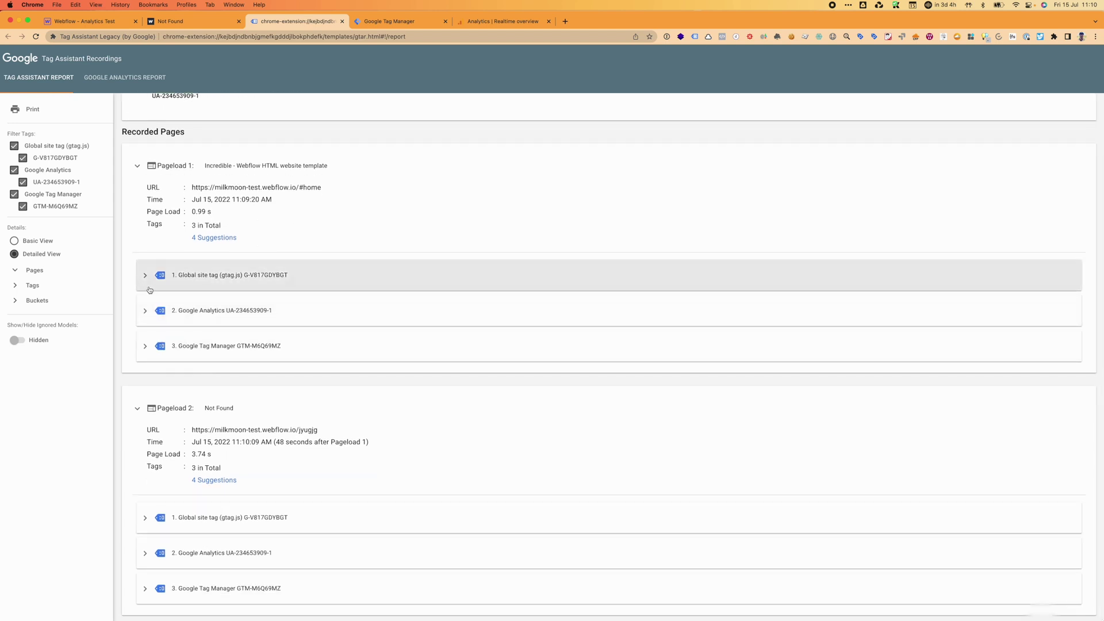
left_click(145, 347)
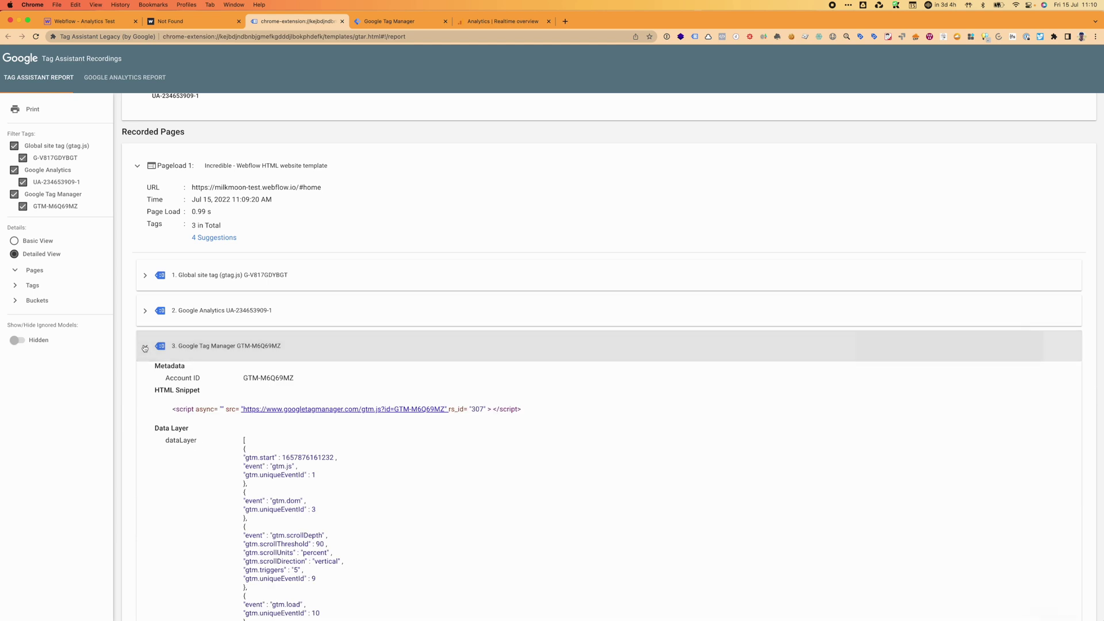
scroll(461, 439, "down", 10)
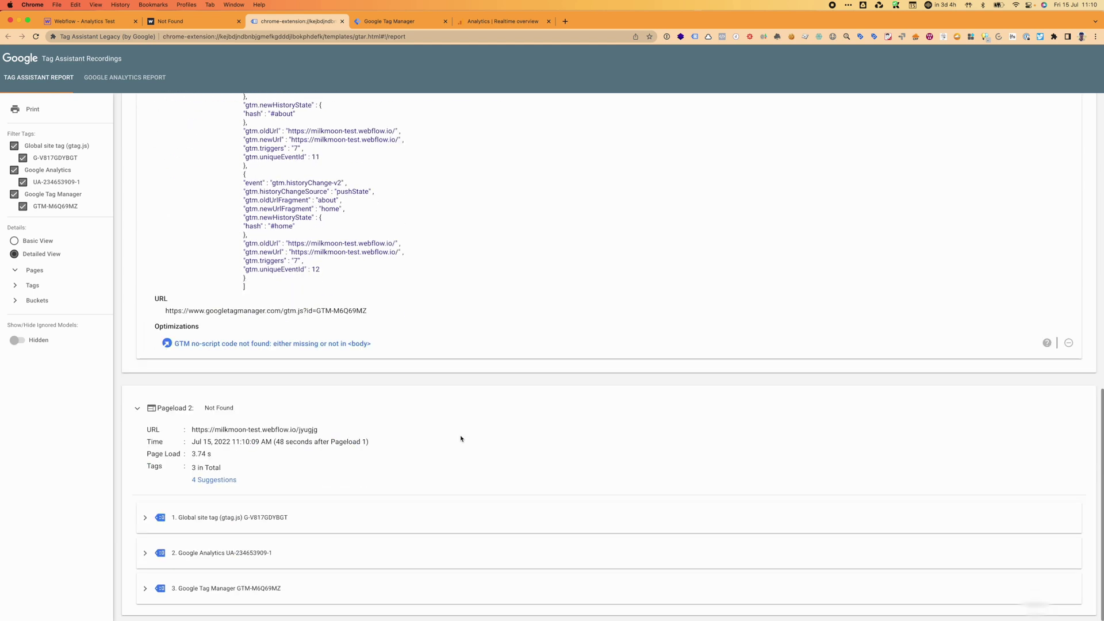
left_click(406, 23)
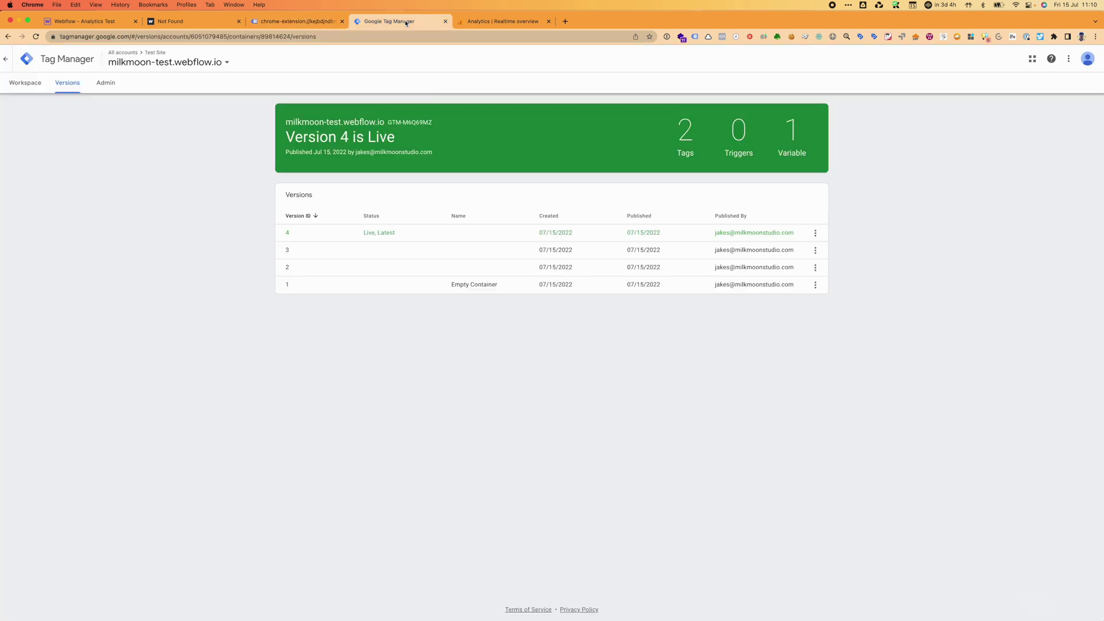
Review the GA4 Realtime event counts: 3 page_view events and one Not Found page view.
left_click(482, 23)
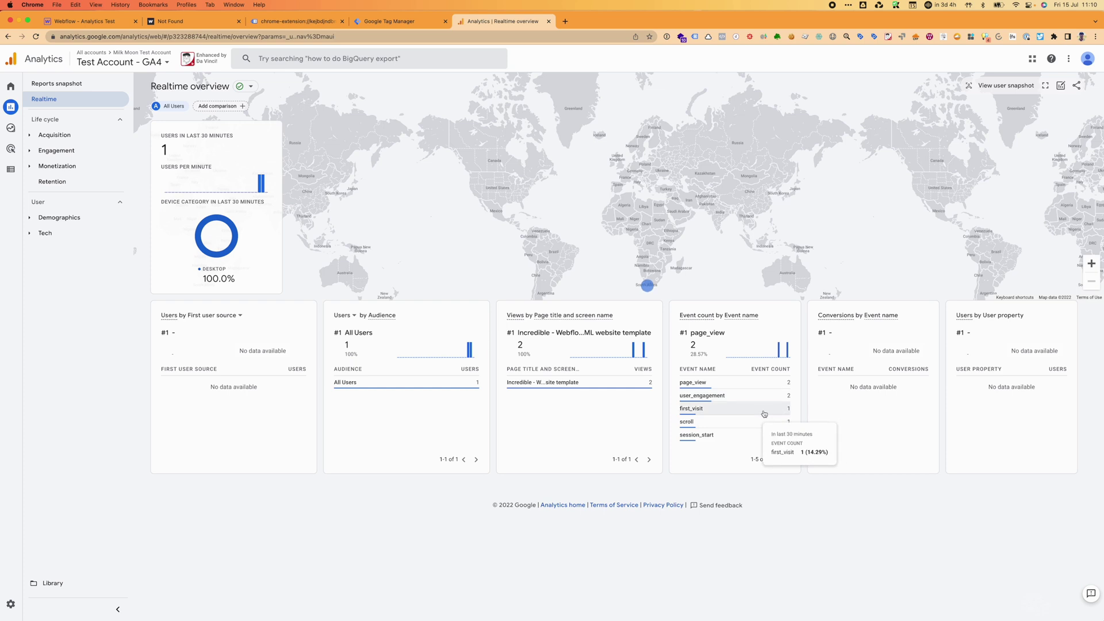
mouse_move(724, 414)
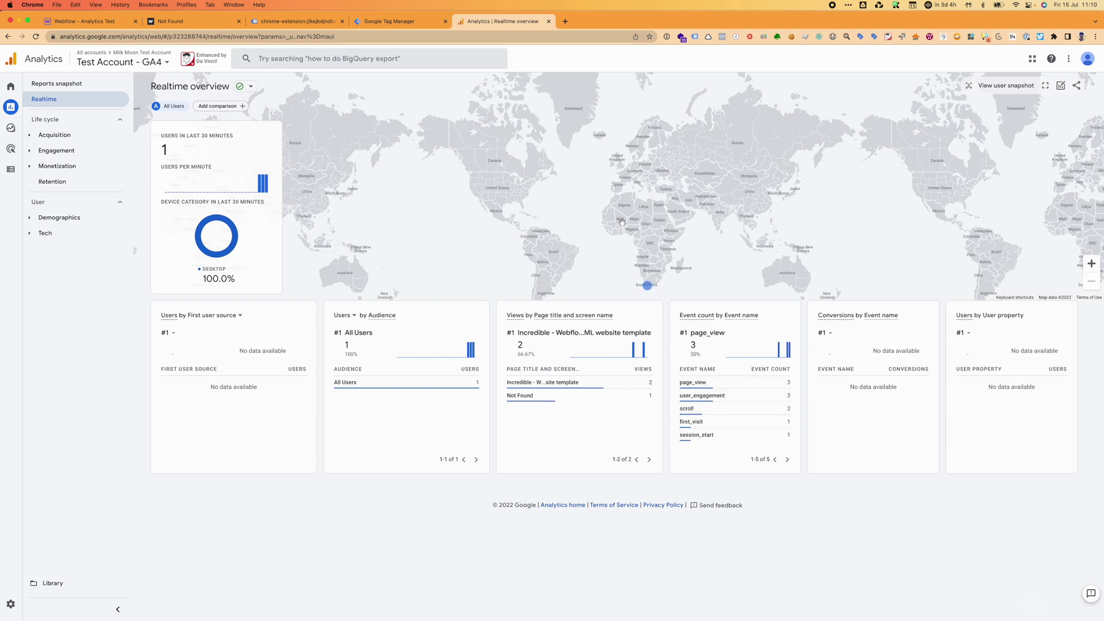